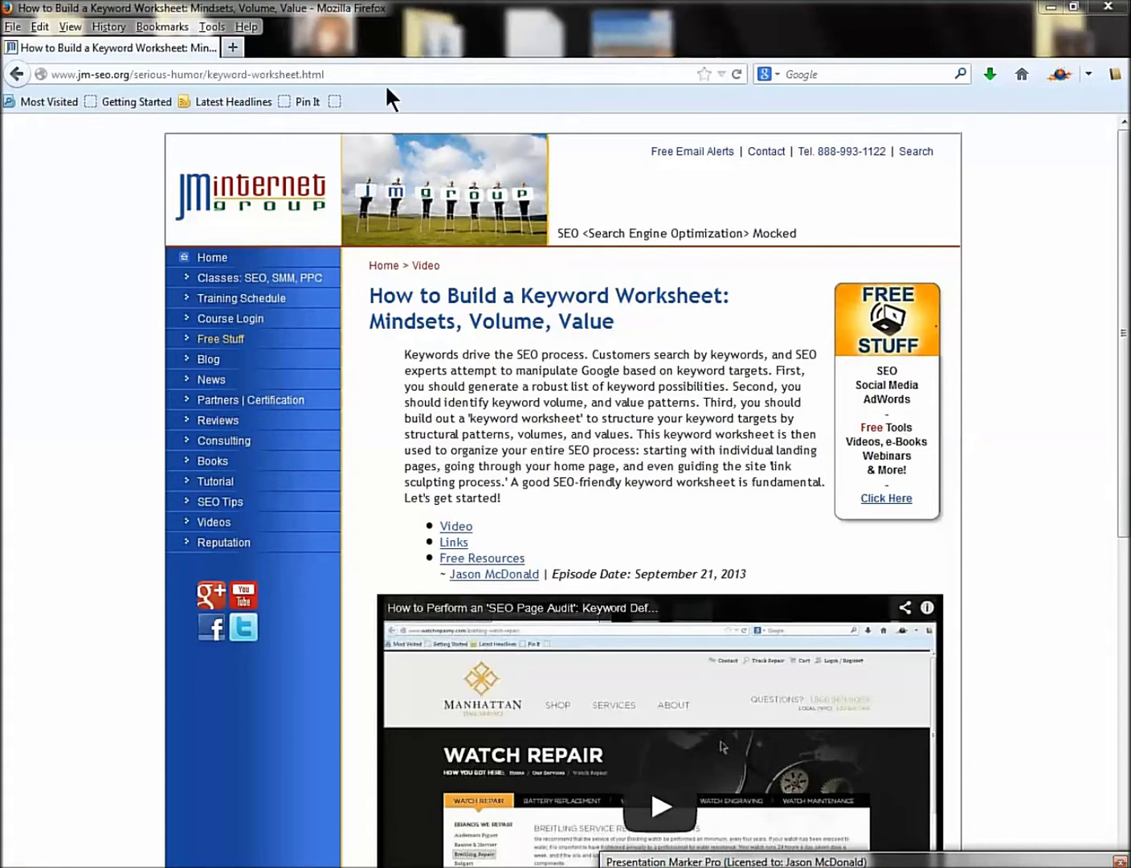
pyautogui.click(362, 75)
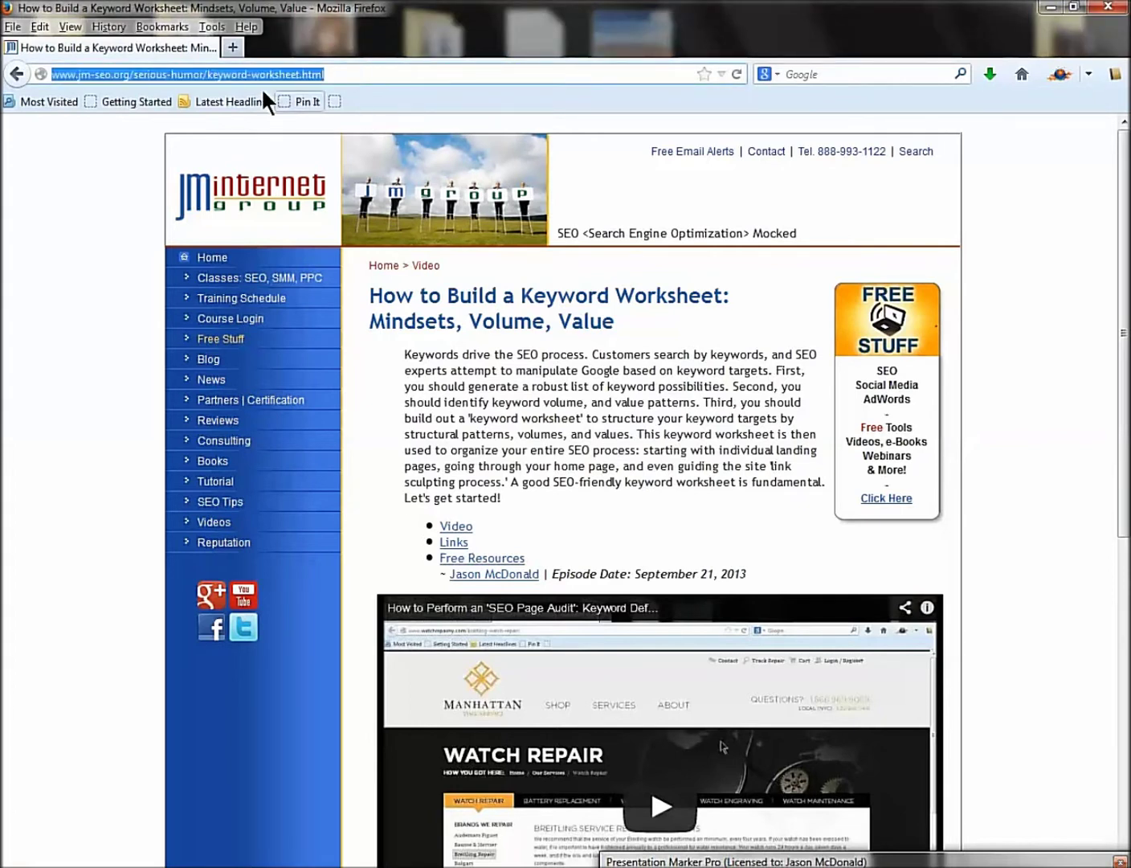
pyautogui.click(217, 76)
pyautogui.moveTo(138, 78); pyautogui.dragTo(412, 79)
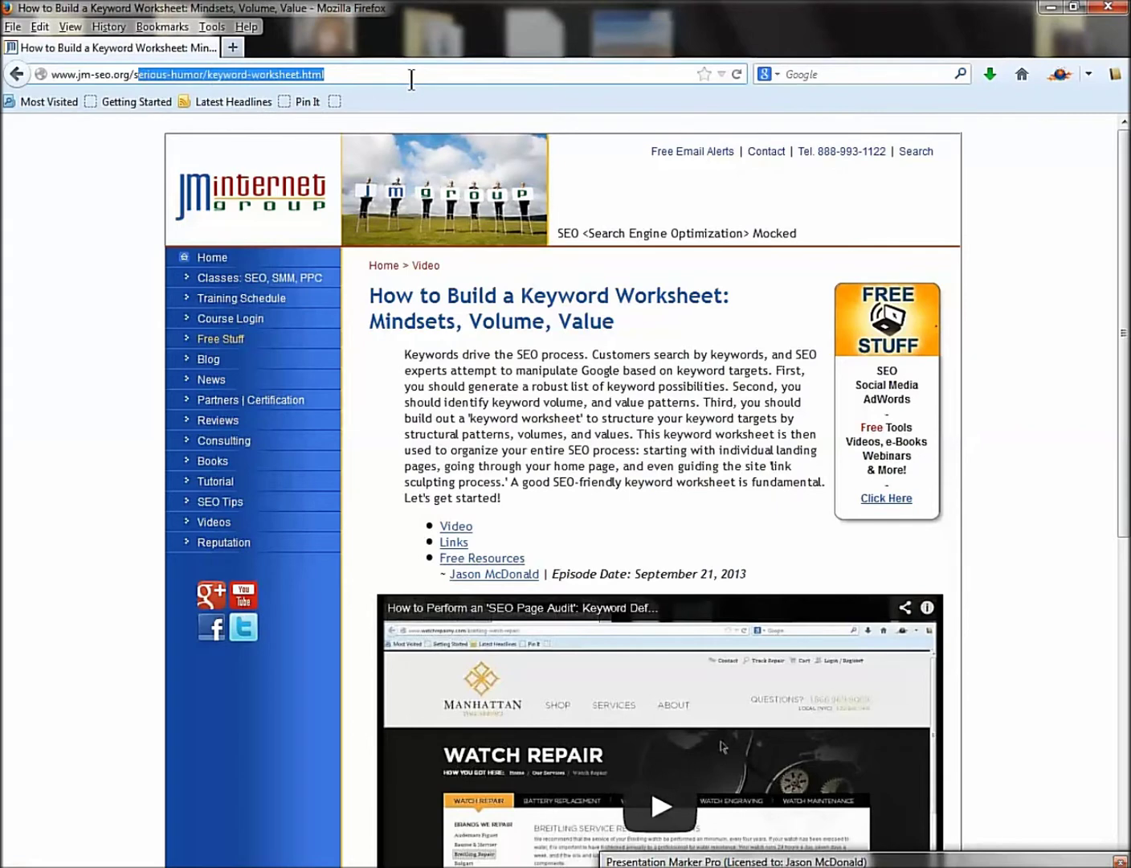
pyautogui.press('BackSpace')
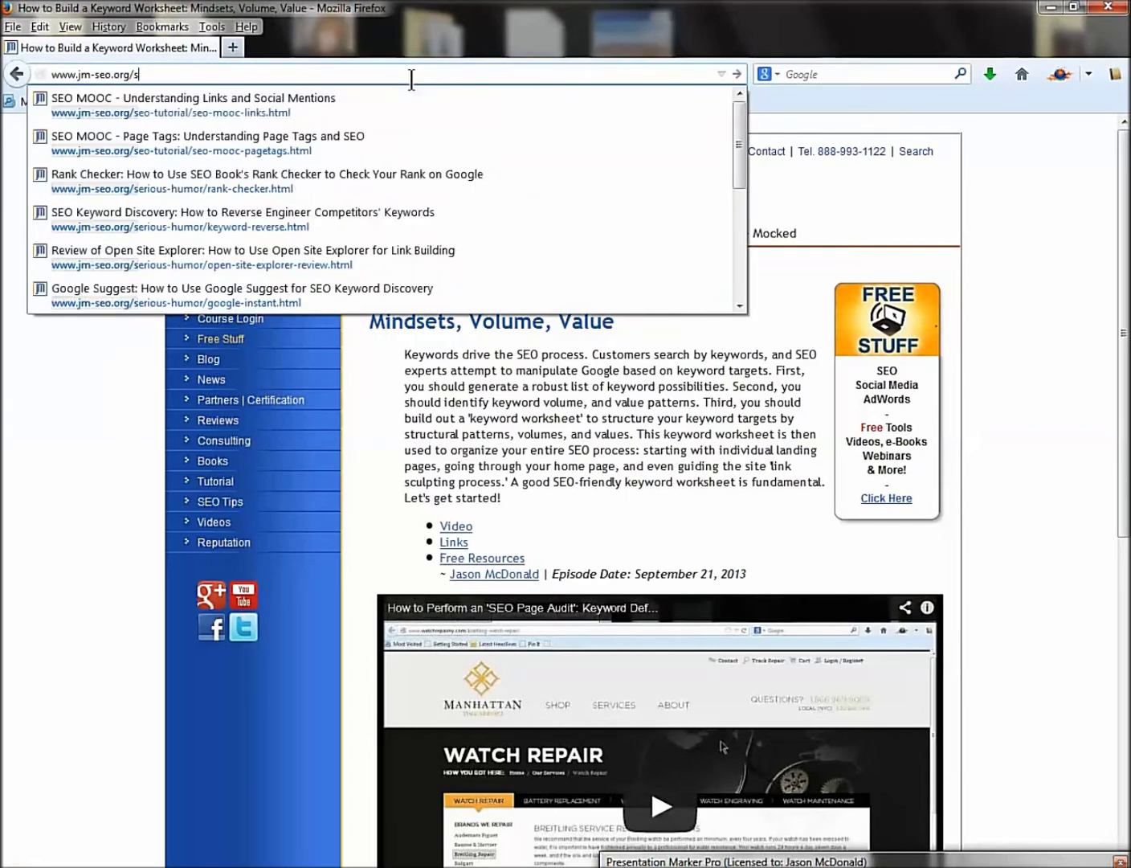
pyautogui.write('dff')
pyautogui.press('BackSpace')
pyautogui.press('BackSpace')
pyautogui.press('BackSpace')
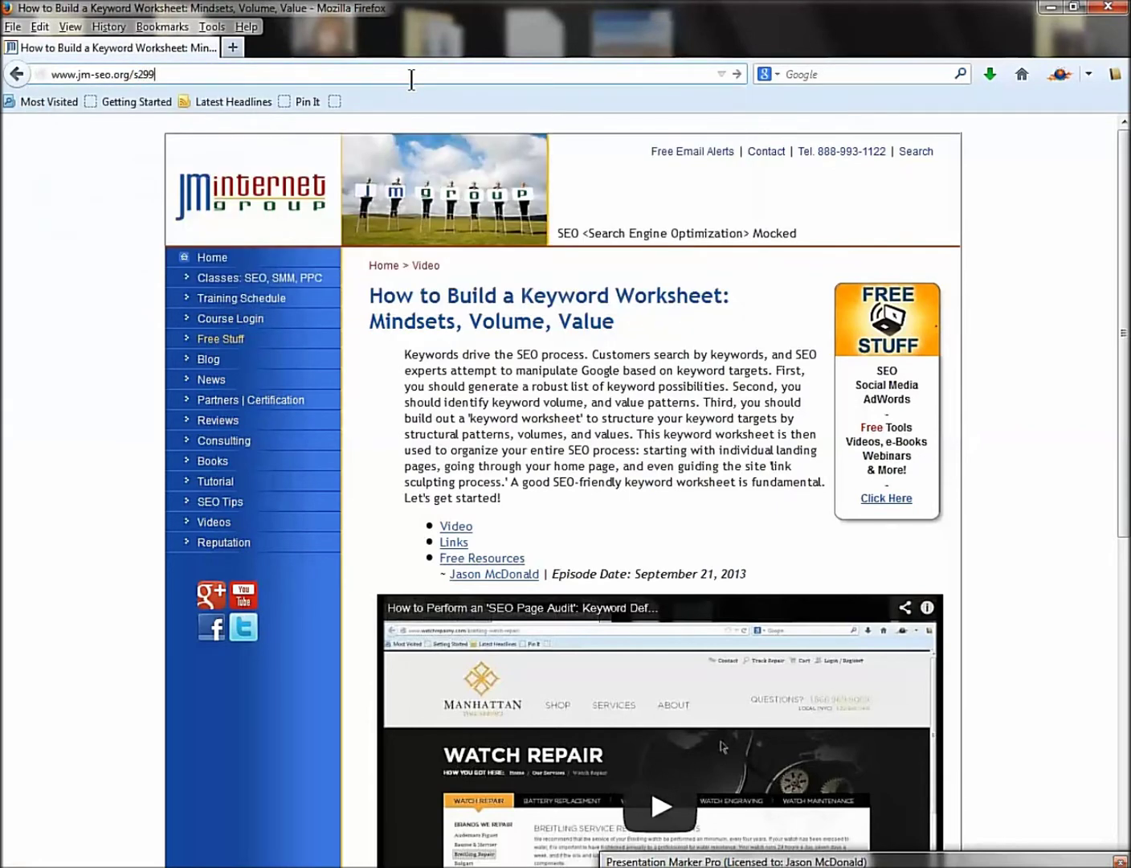
pyautogui.press('BackSpace')
pyautogui.write('29999')
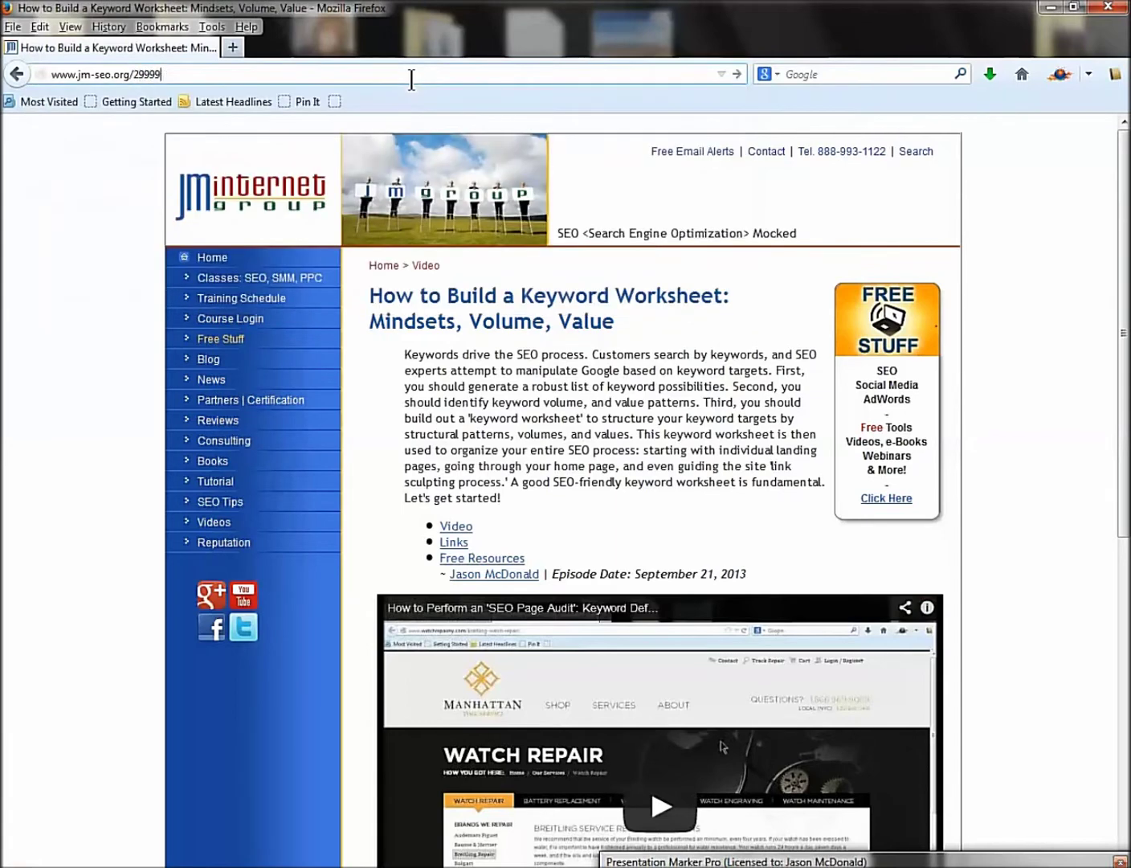
pyautogui.press('BackSpace')
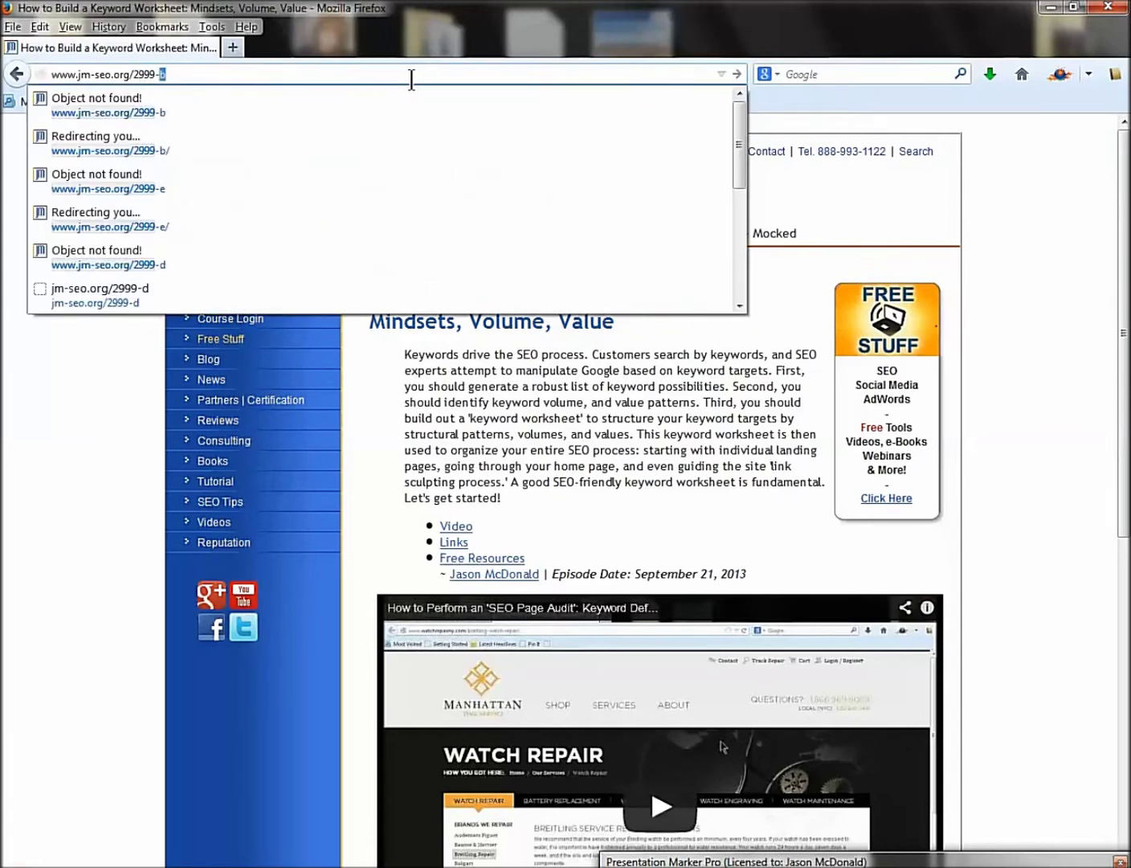
pyautogui.write('-d')
pyautogui.press('Return')
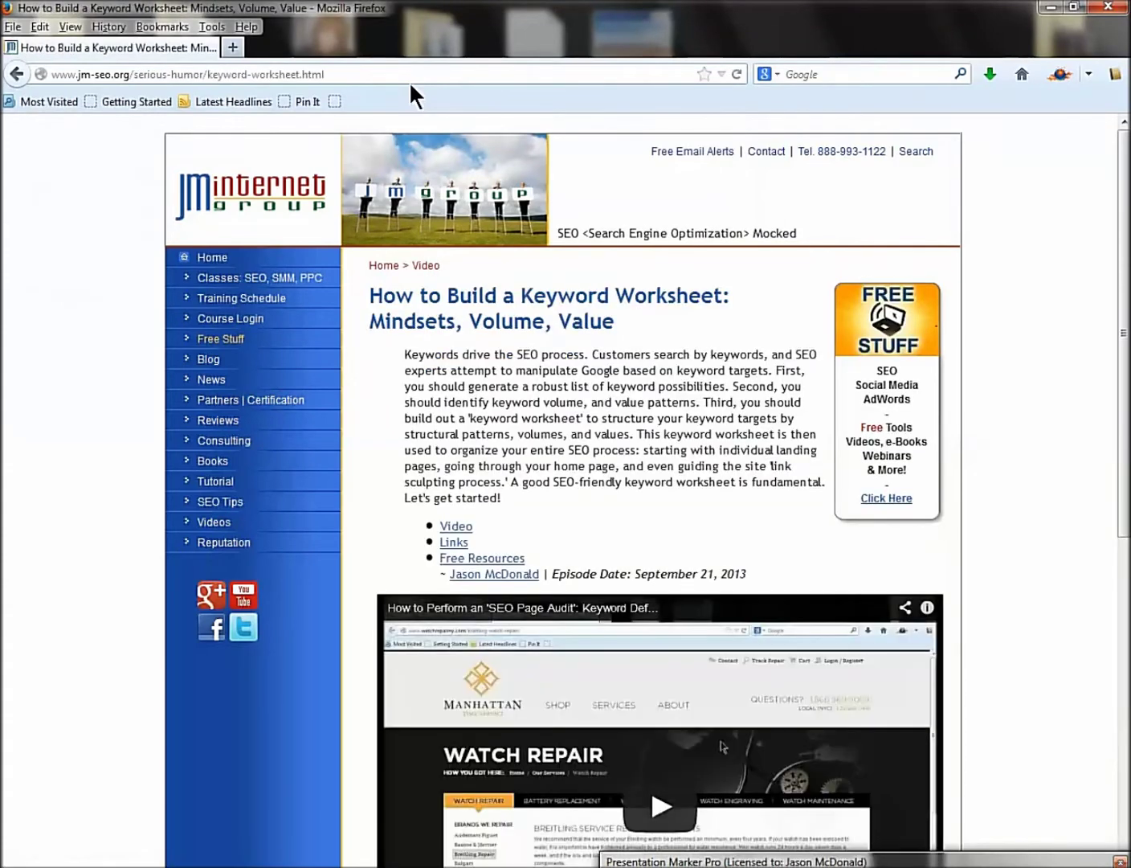
# Open the Progressive sample company link in a separate tab and bring that page to the front.
pyautogui.scroll(-5, 579, 426)
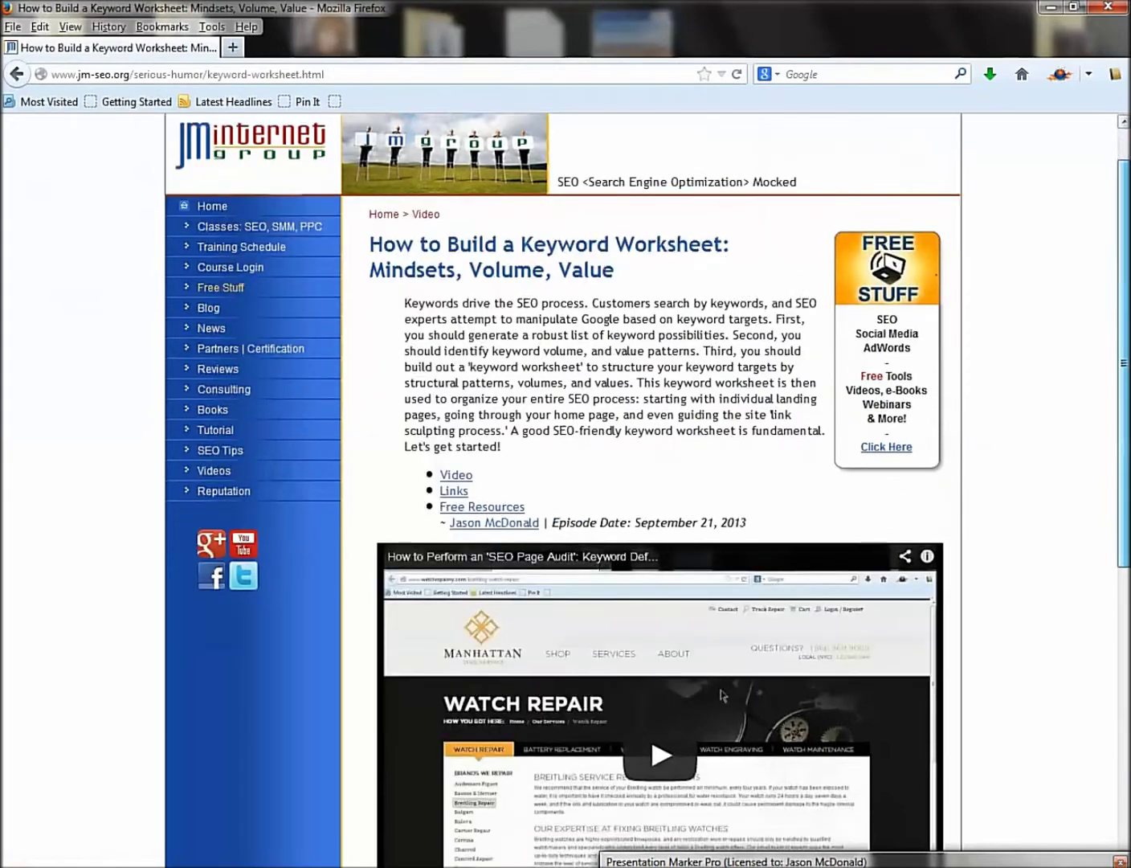
pyautogui.scroll(-5, 579, 426)
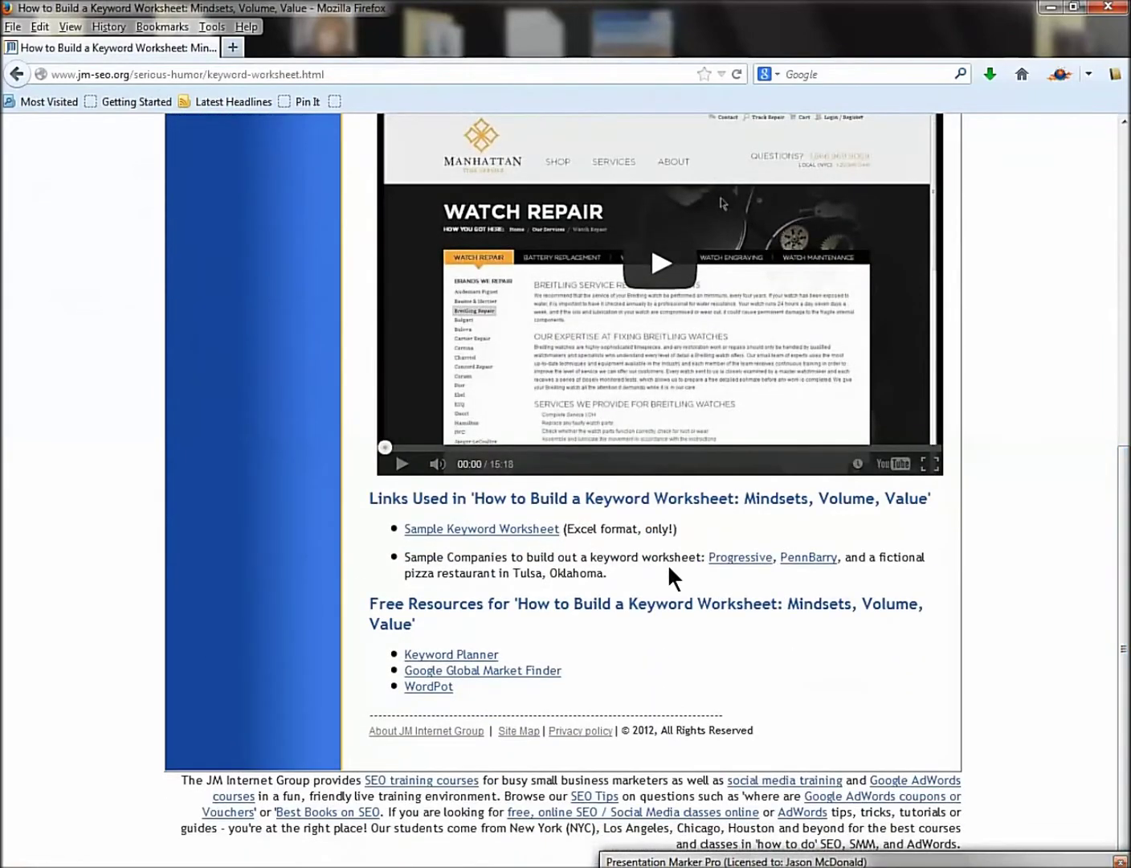
pyautogui.rightClick(752, 566)
pyautogui.click(753, 567)
pyautogui.click(312, 38)
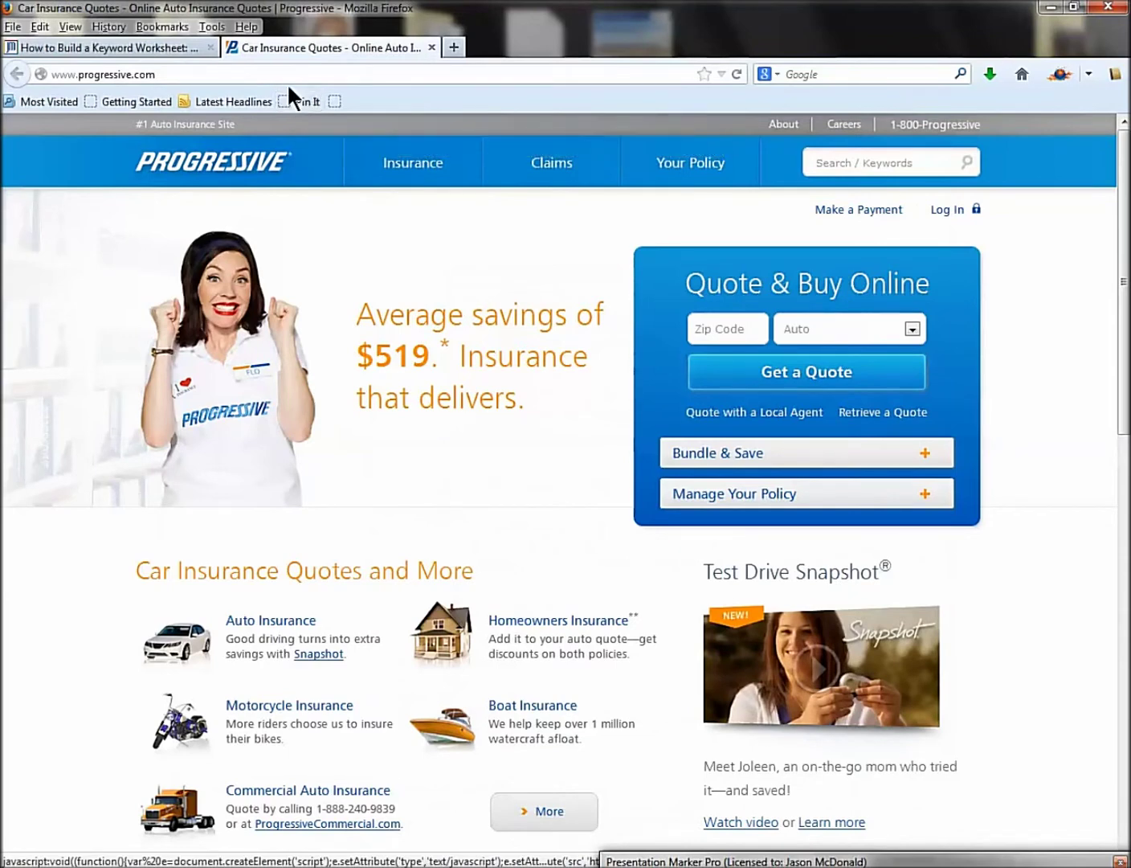
# Return to the keyword worksheet page and open the Sample Keyword Worksheet file keywordworksheet.xls with Microsoft Excel.
pyautogui.click(131, 46)
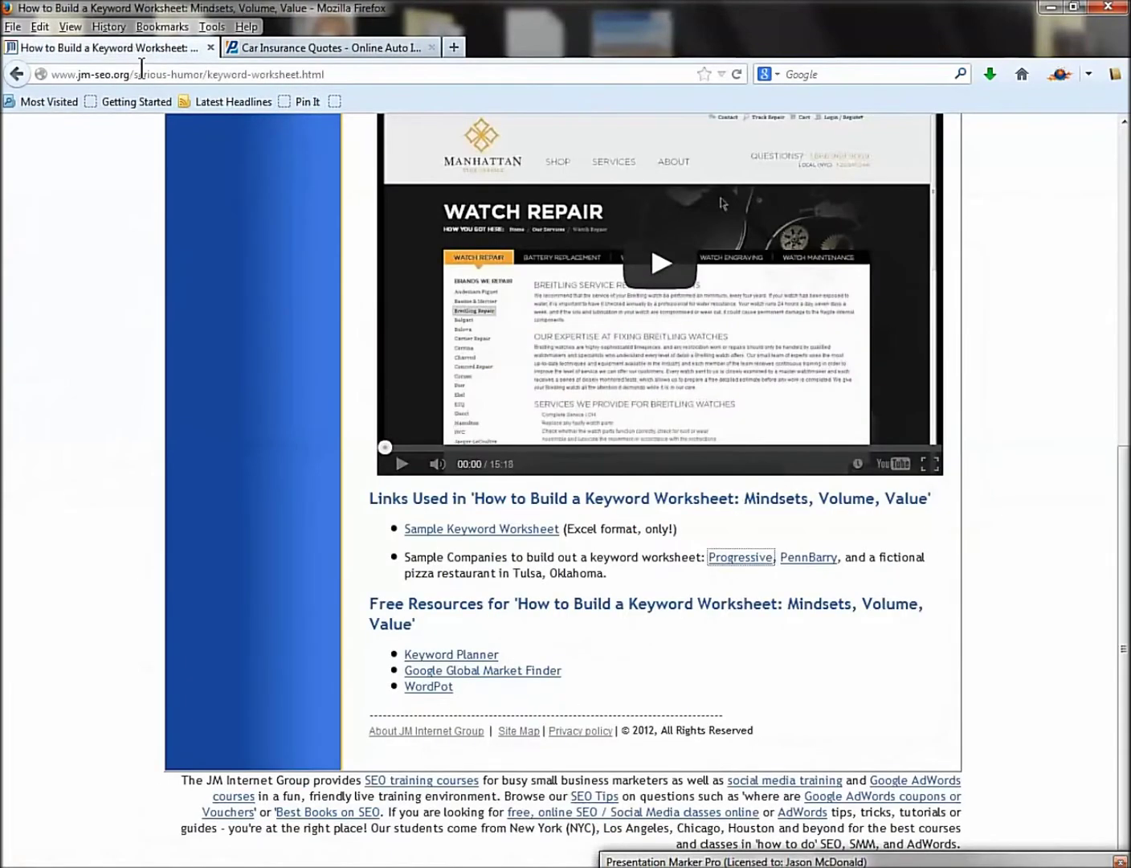
pyautogui.click(451, 532)
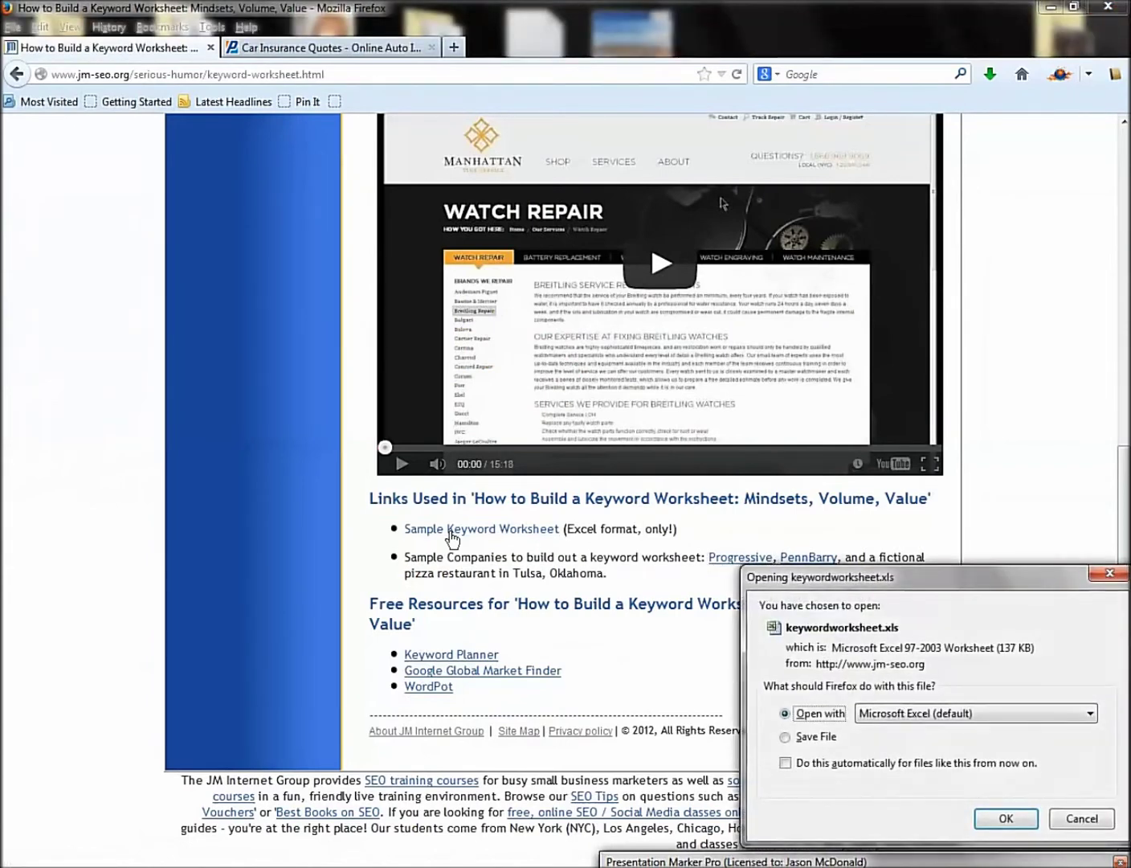
pyautogui.click(1008, 820)
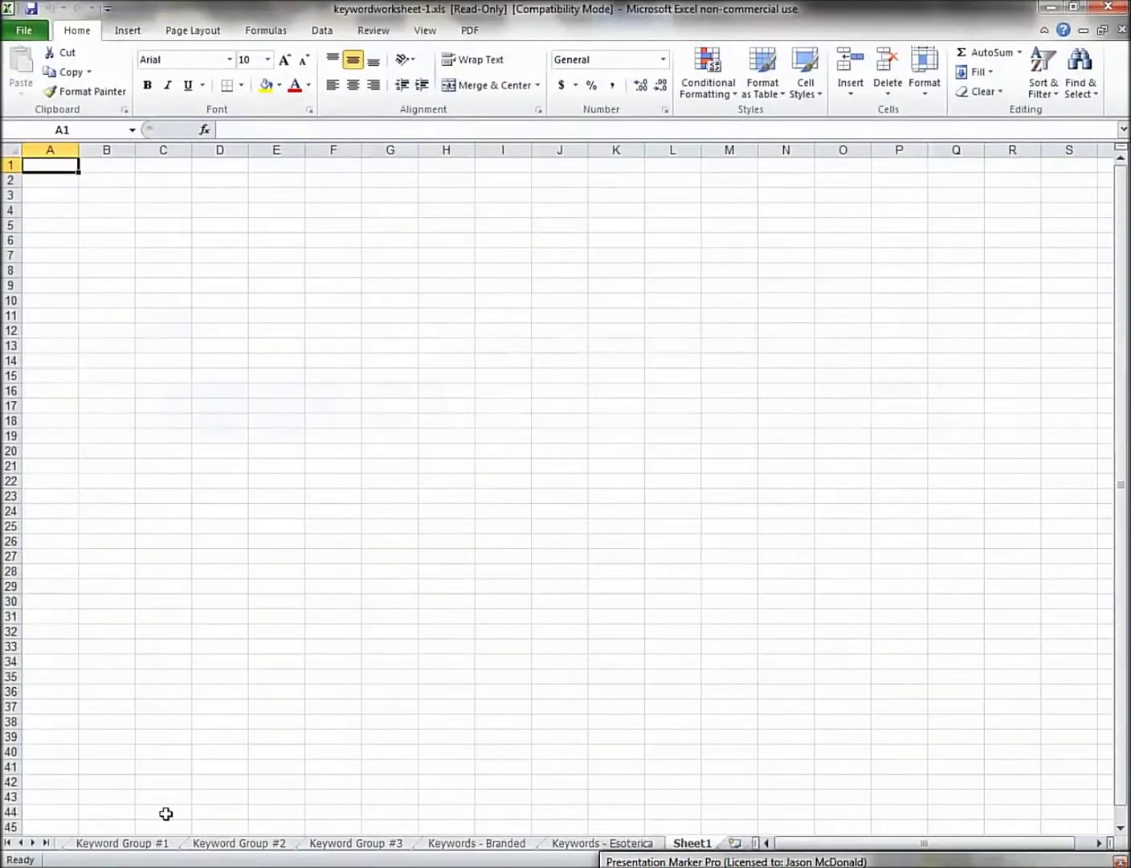
# Go to the workbook's first sheet, Dashboard.
pyautogui.click(8, 842)
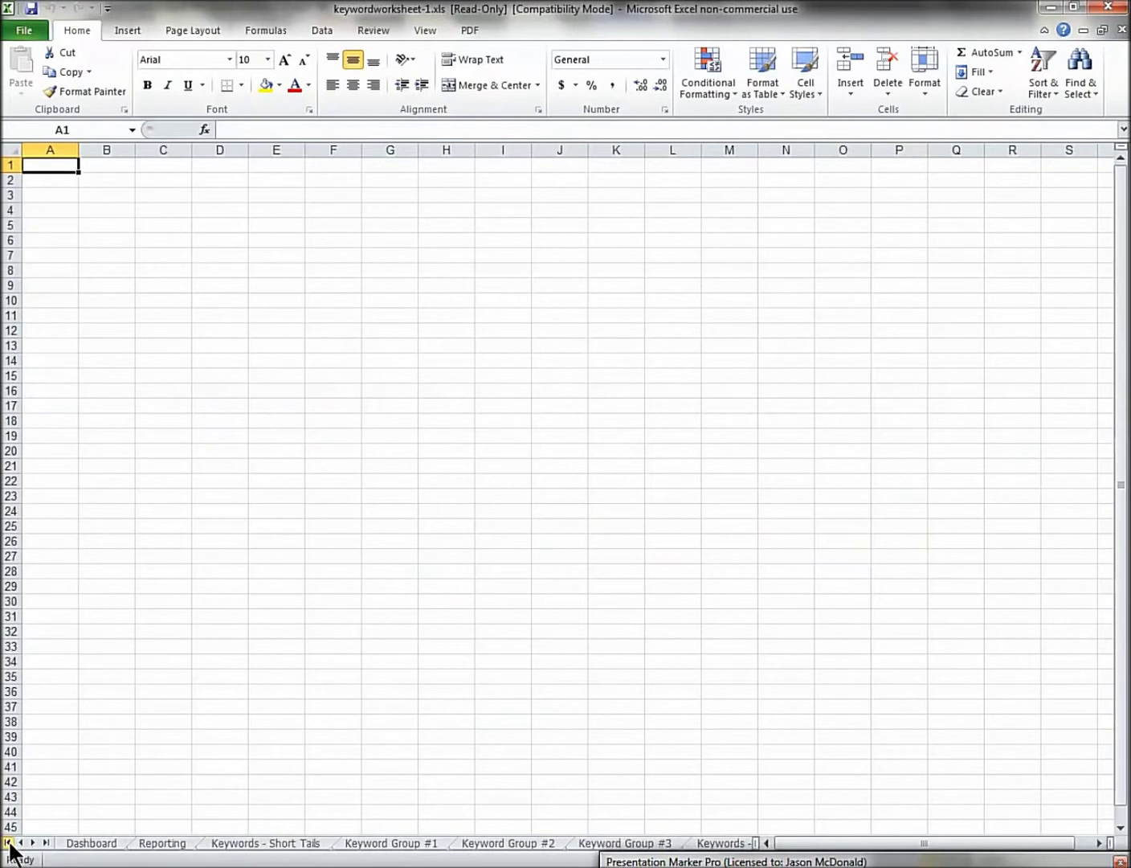
pyautogui.click(84, 843)
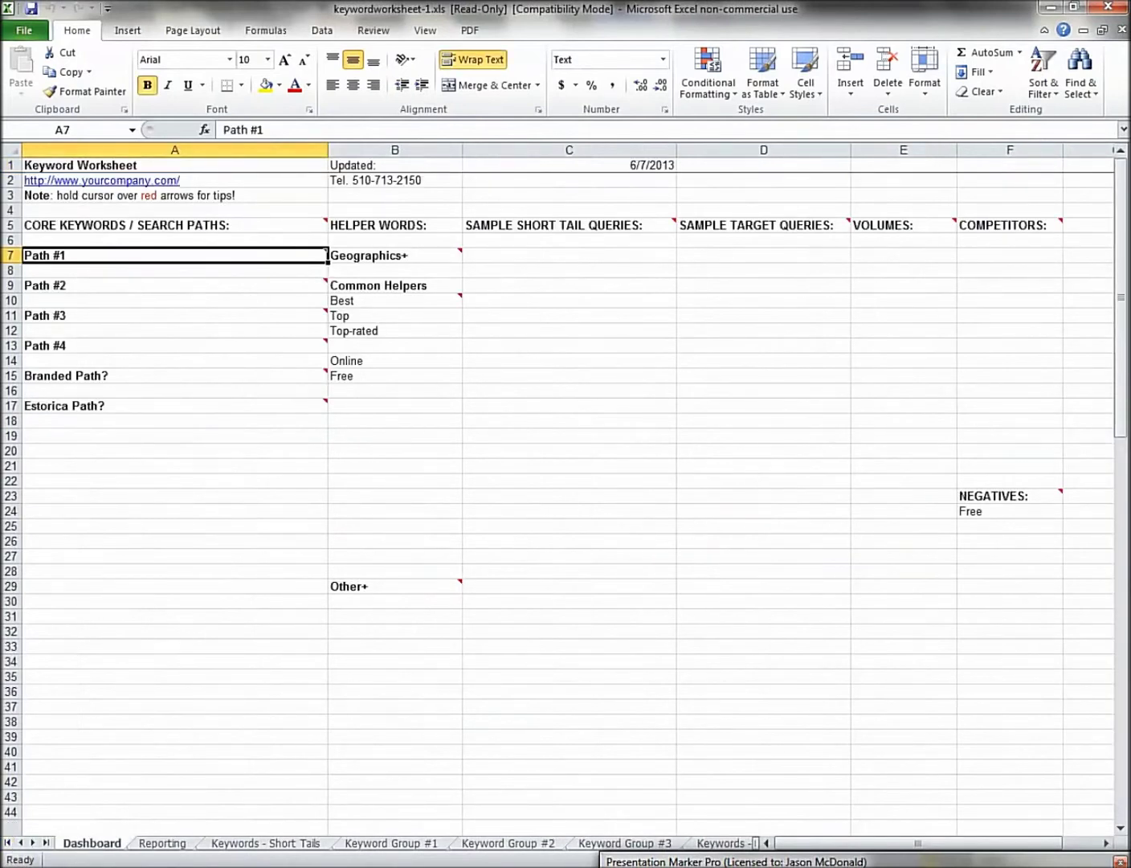
pyautogui.moveTo(30, 798)
pyautogui.mouseDown()
pyautogui.moveTo(39, 855)
pyautogui.moveTo(157, 866)
pyautogui.mouseUp()
pyautogui.press('Escape')
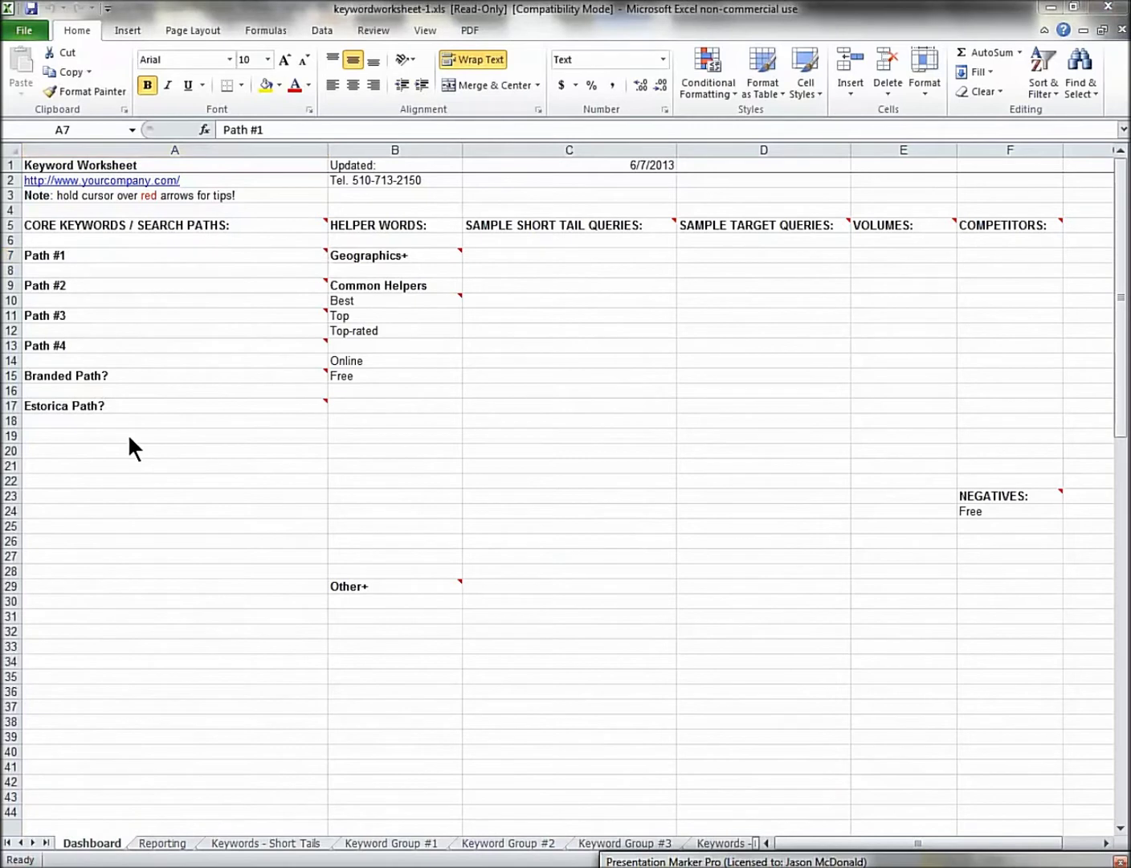
pyautogui.click(145, 196)
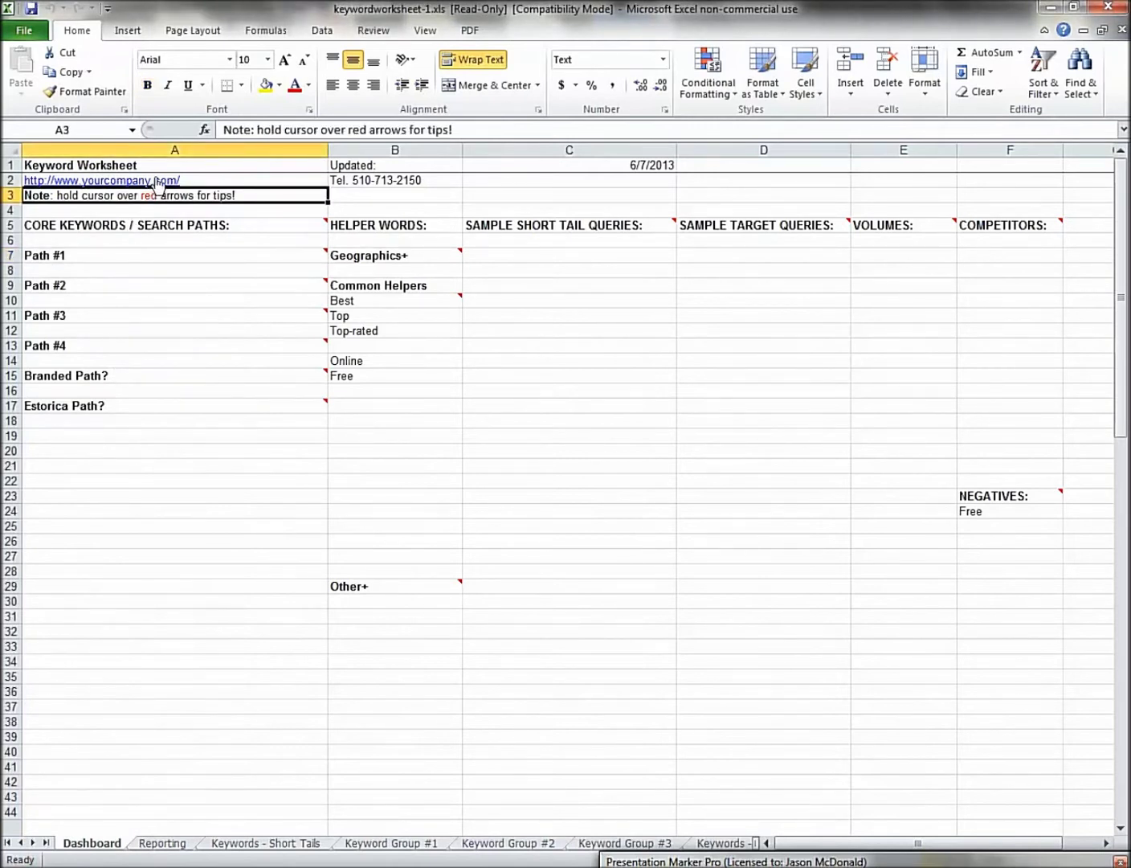
pyautogui.click(158, 182)
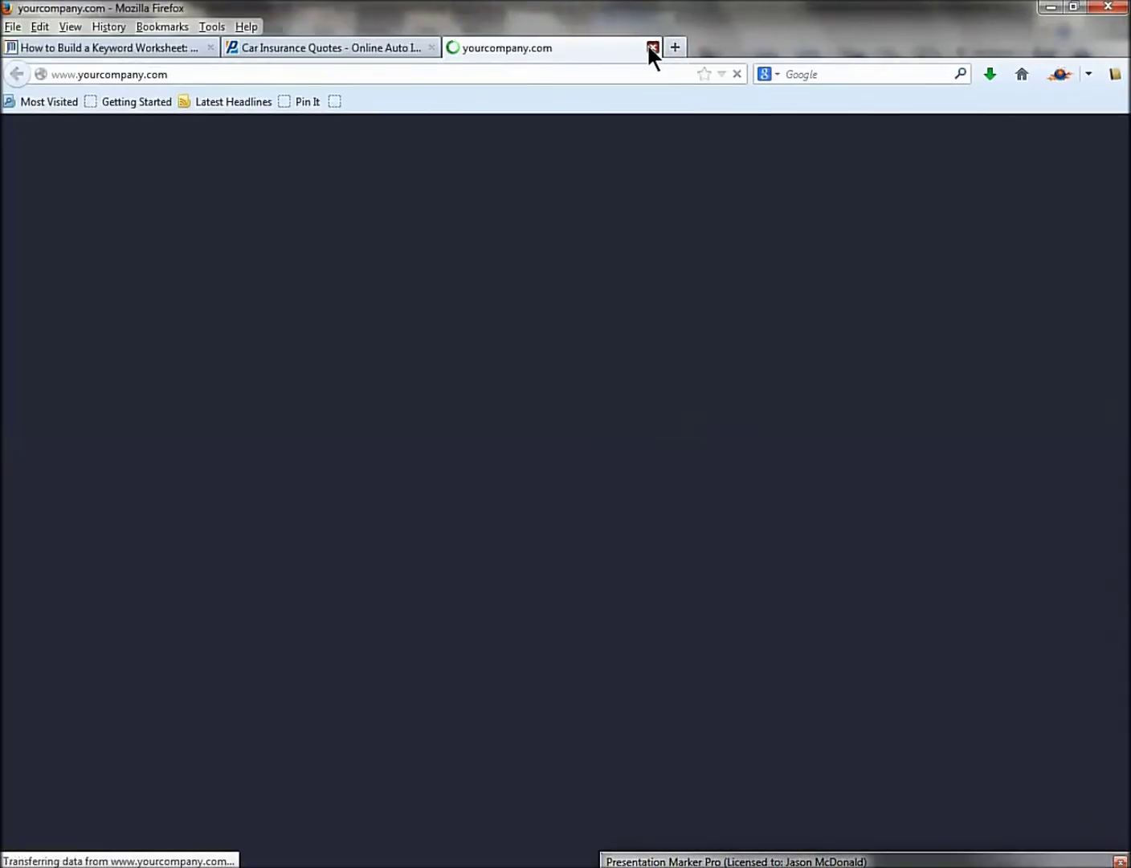
pyautogui.click(653, 46)
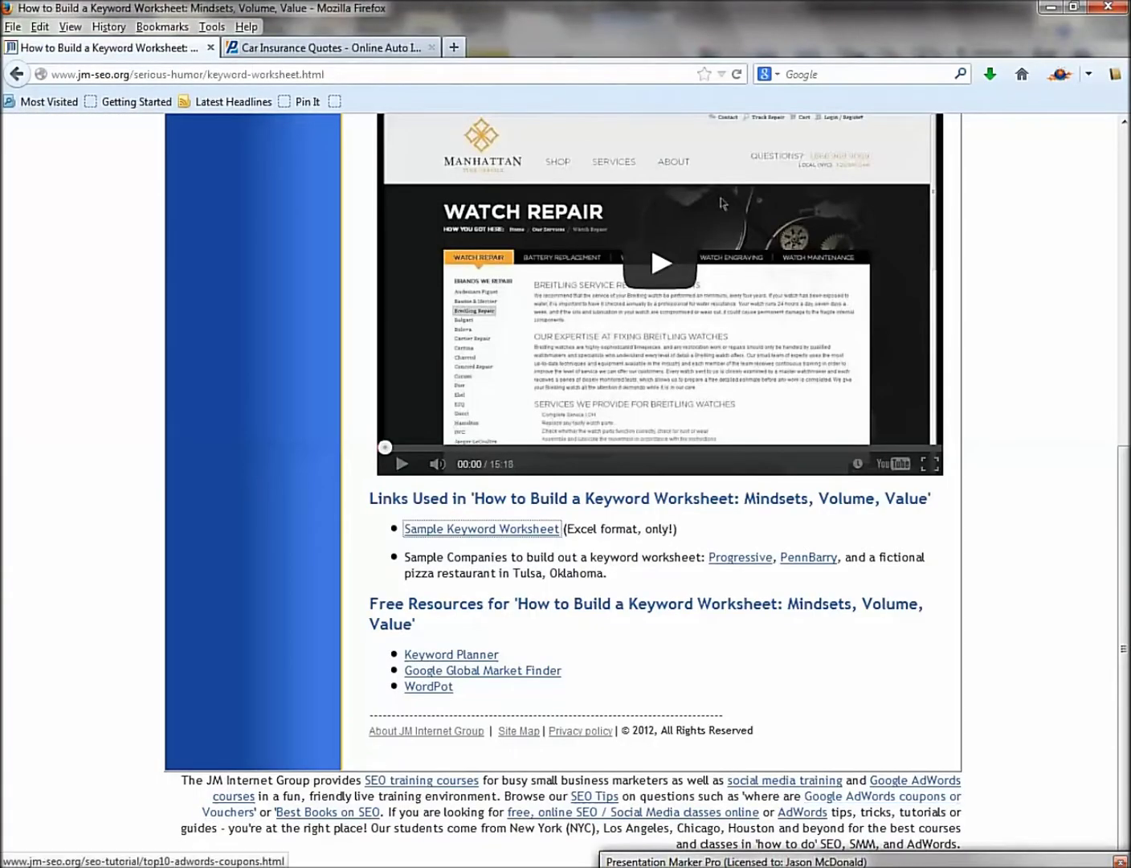
pyautogui.hotkey('alt', 'Tab')
pyautogui.moveTo(112, 278)
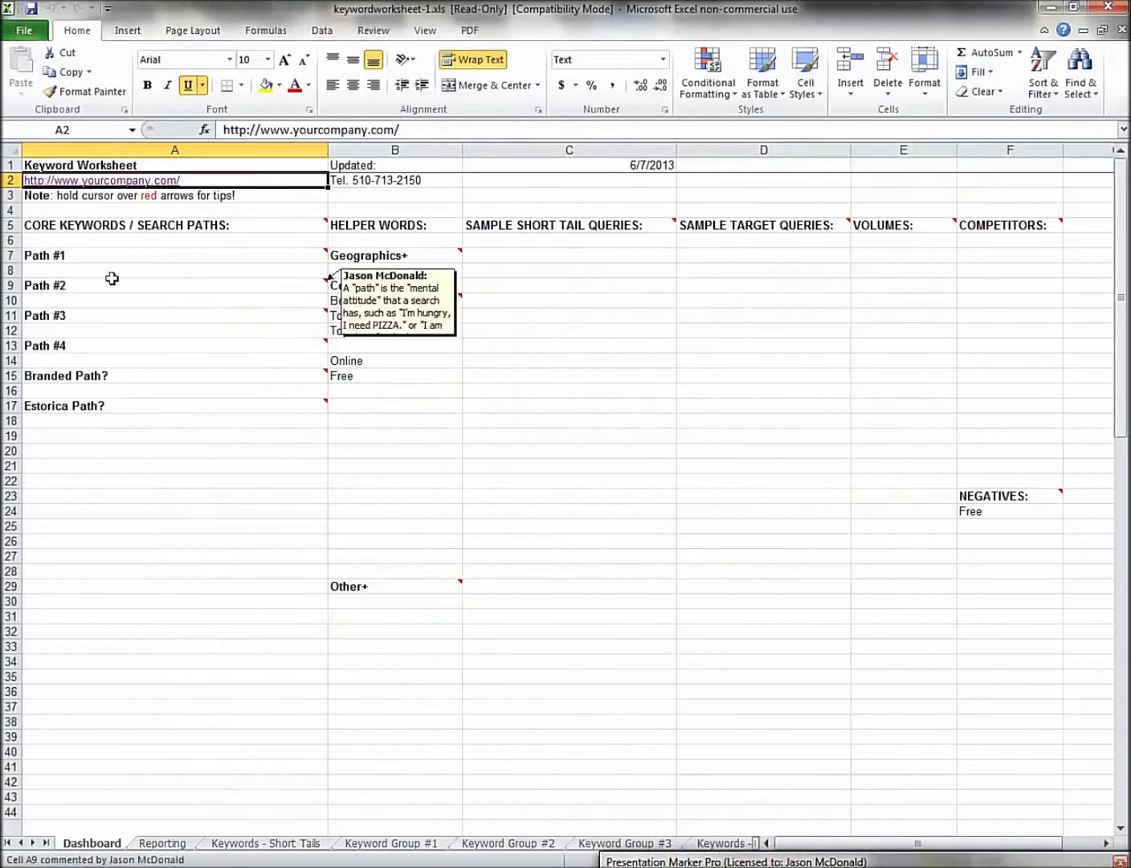
pyautogui.click(371, 129)
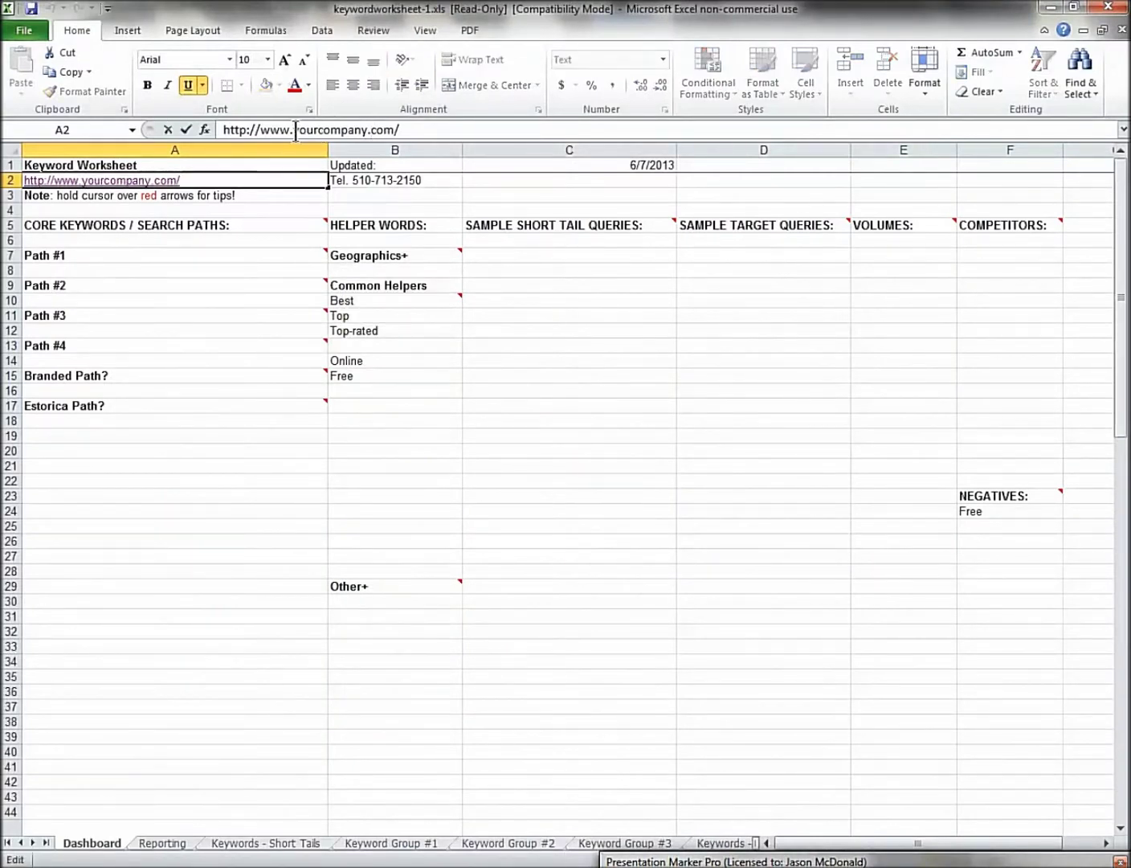
pyautogui.moveTo(296, 130); pyautogui.dragTo(402, 129)
pyautogui.write('prog')
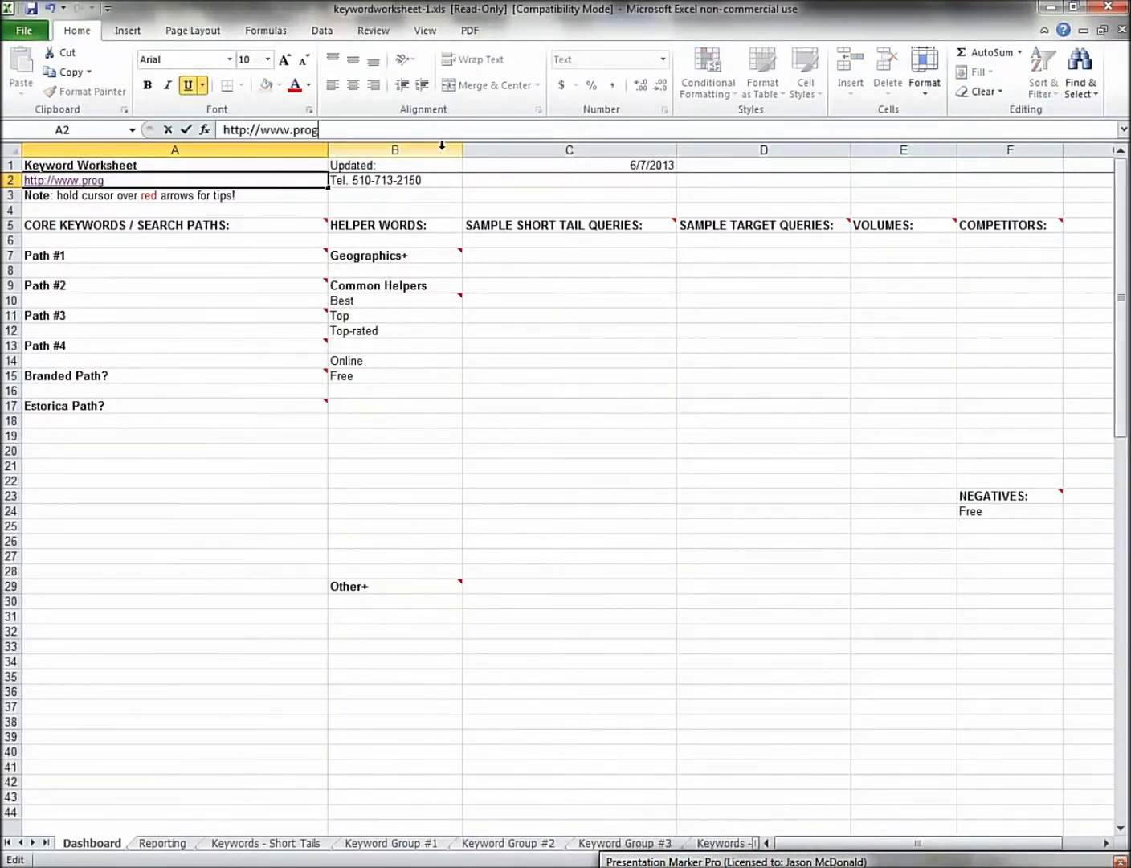
pyautogui.write('ressive.com/')
pyautogui.press('Return')
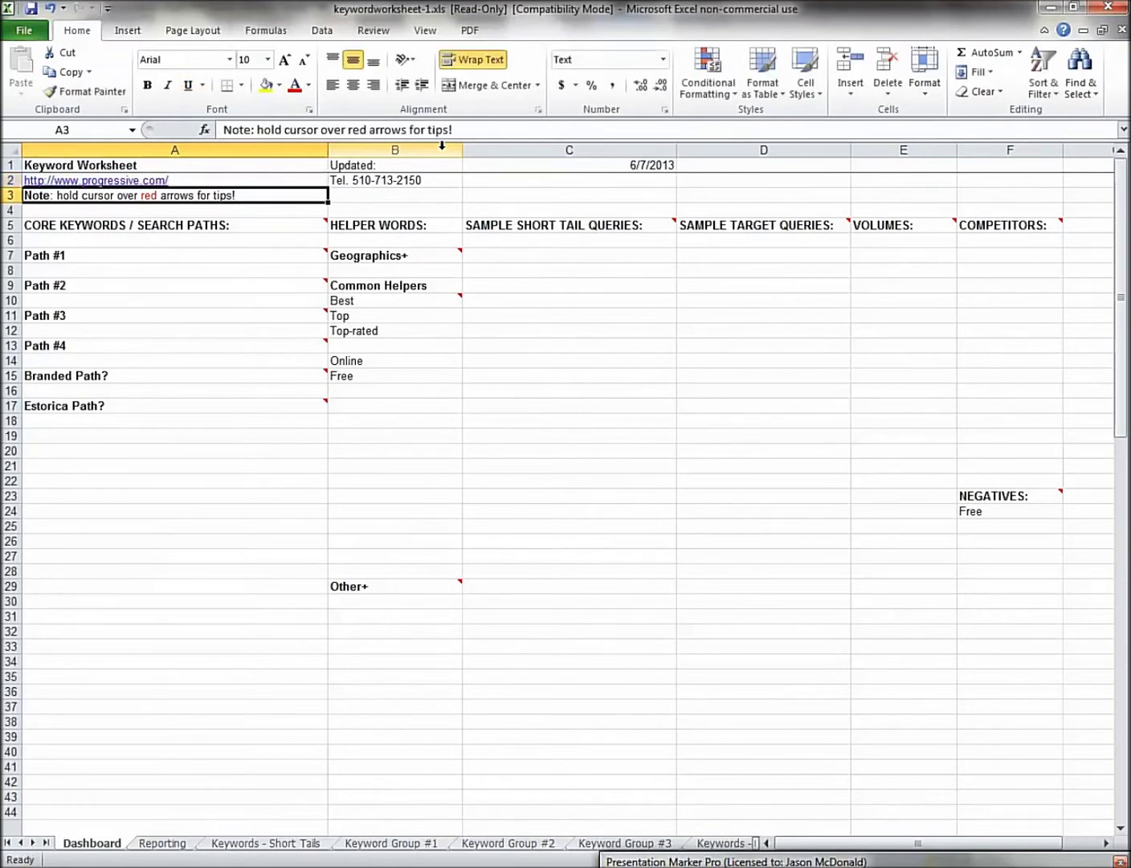
# Look at the Updated date in C1 and the core keyword search paths in A7:A18.
pyautogui.click(551, 168)
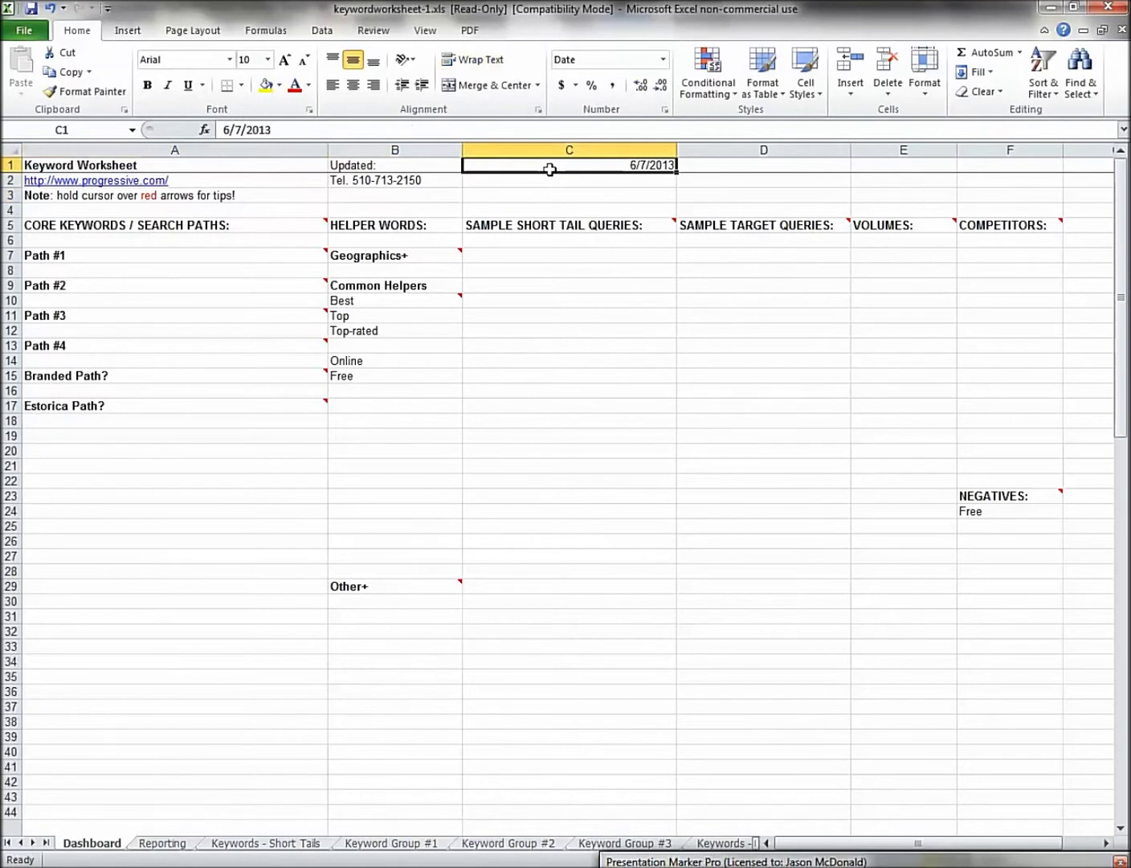
pyautogui.moveTo(96, 255); pyautogui.dragTo(129, 418)
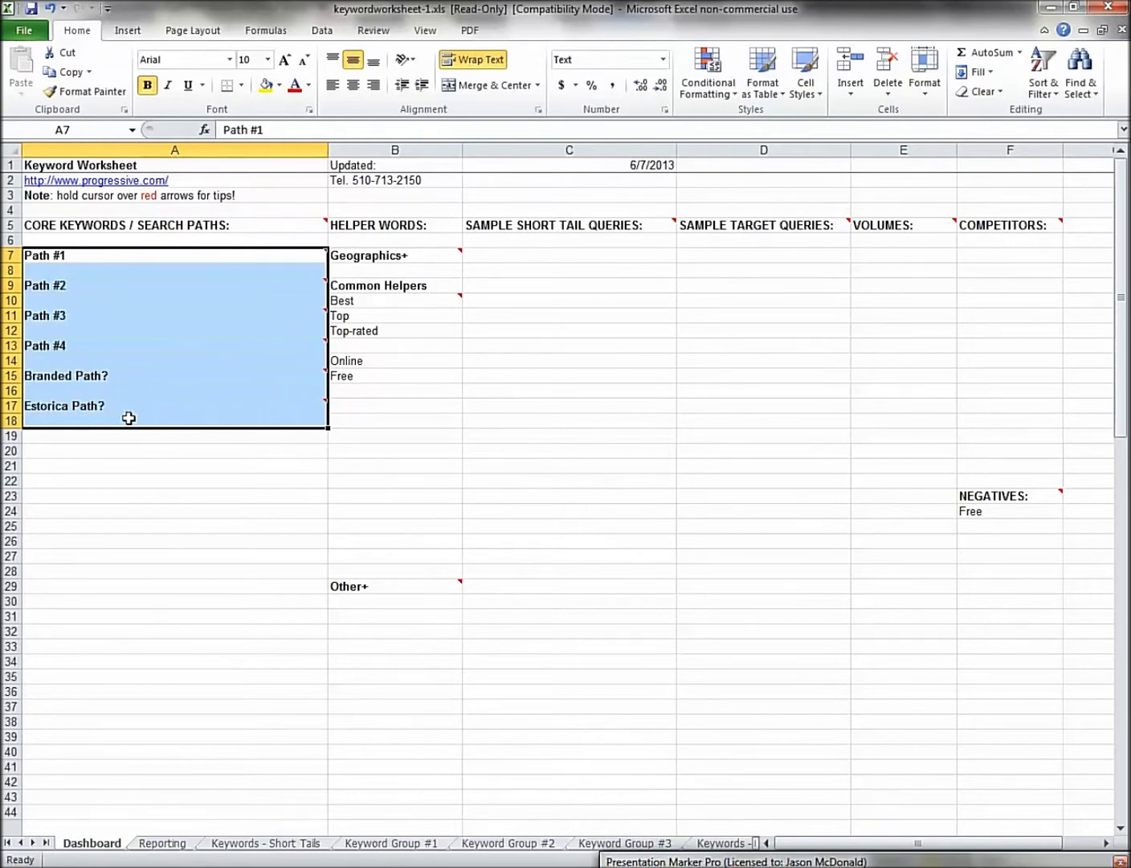
# Switch to the Progressive home page in Firefox and examine the insurance types under "Car Insurance Quotes and More".
pyautogui.hotkey('alt', 'Tab')
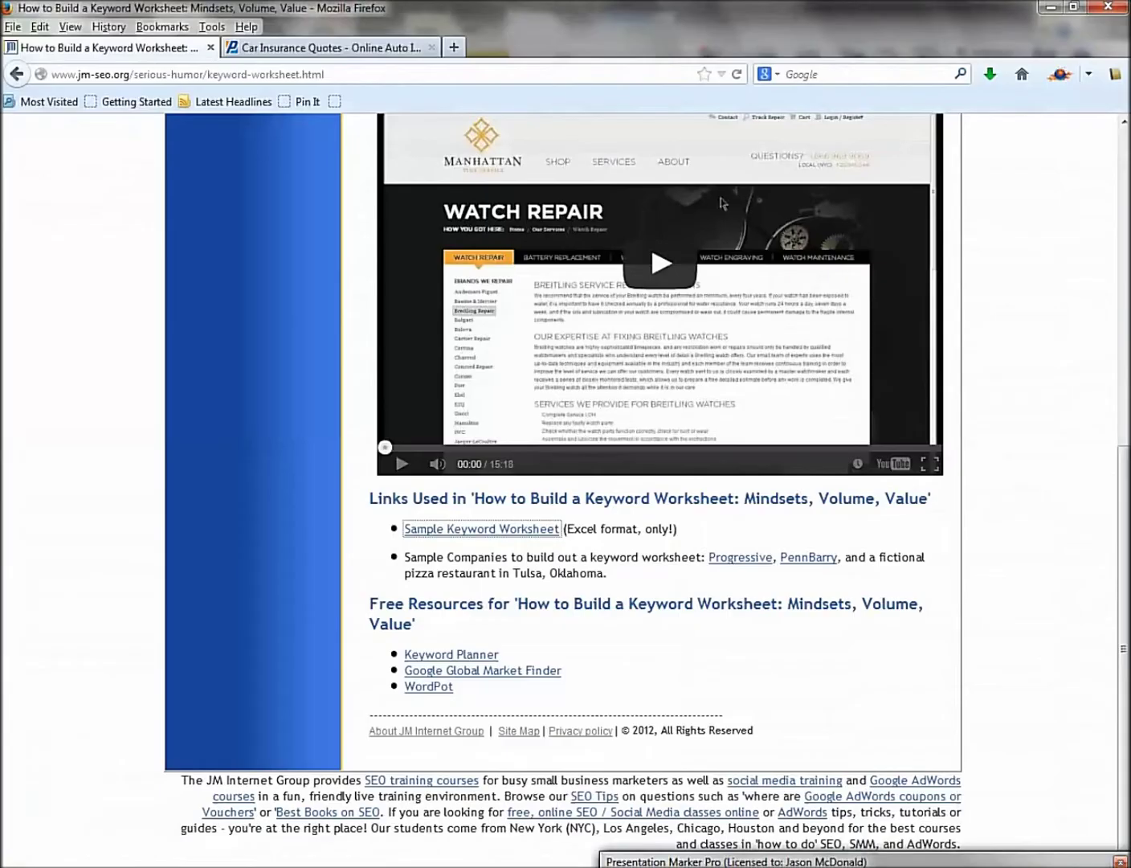
pyautogui.click(319, 50)
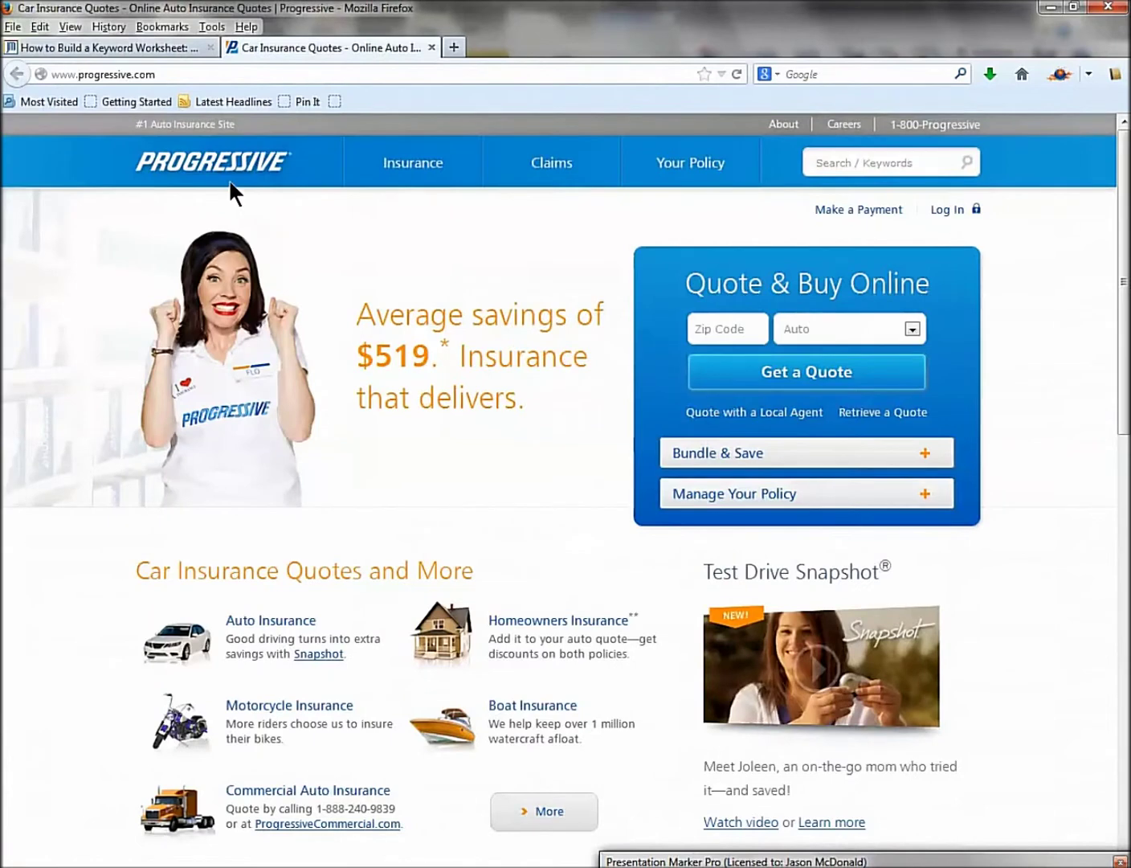
pyautogui.scroll(-5, 281, 348)
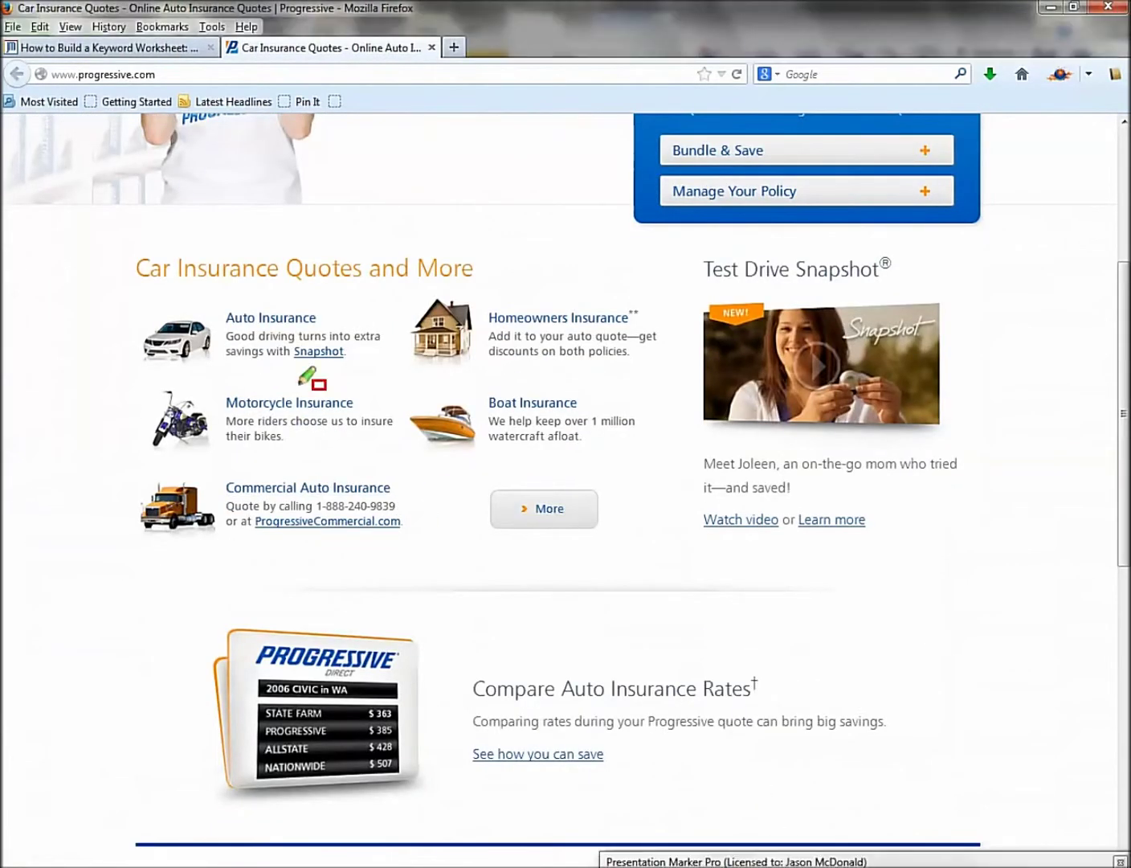
pyautogui.moveTo(162, 241)
pyautogui.mouseDown()
pyautogui.moveTo(272, 302)
pyautogui.moveTo(293, 291)
pyautogui.mouseUp()
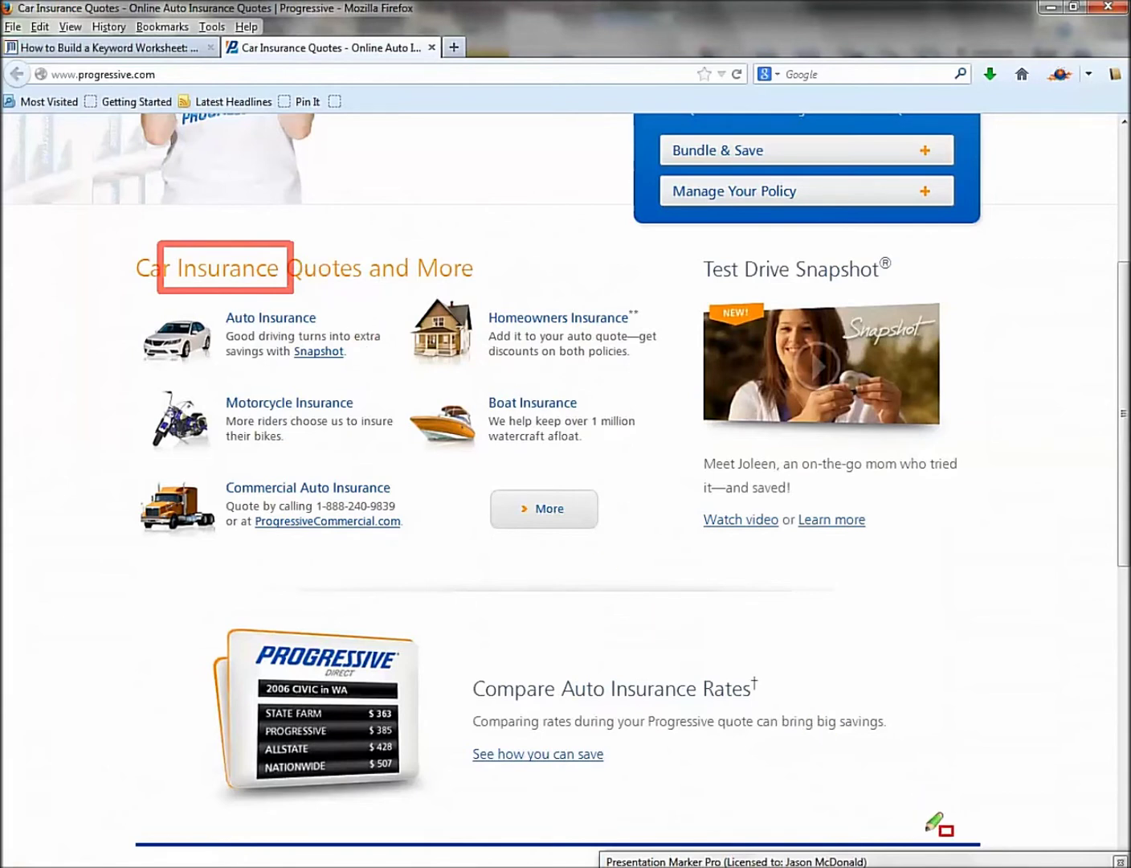
pyautogui.press('Escape')
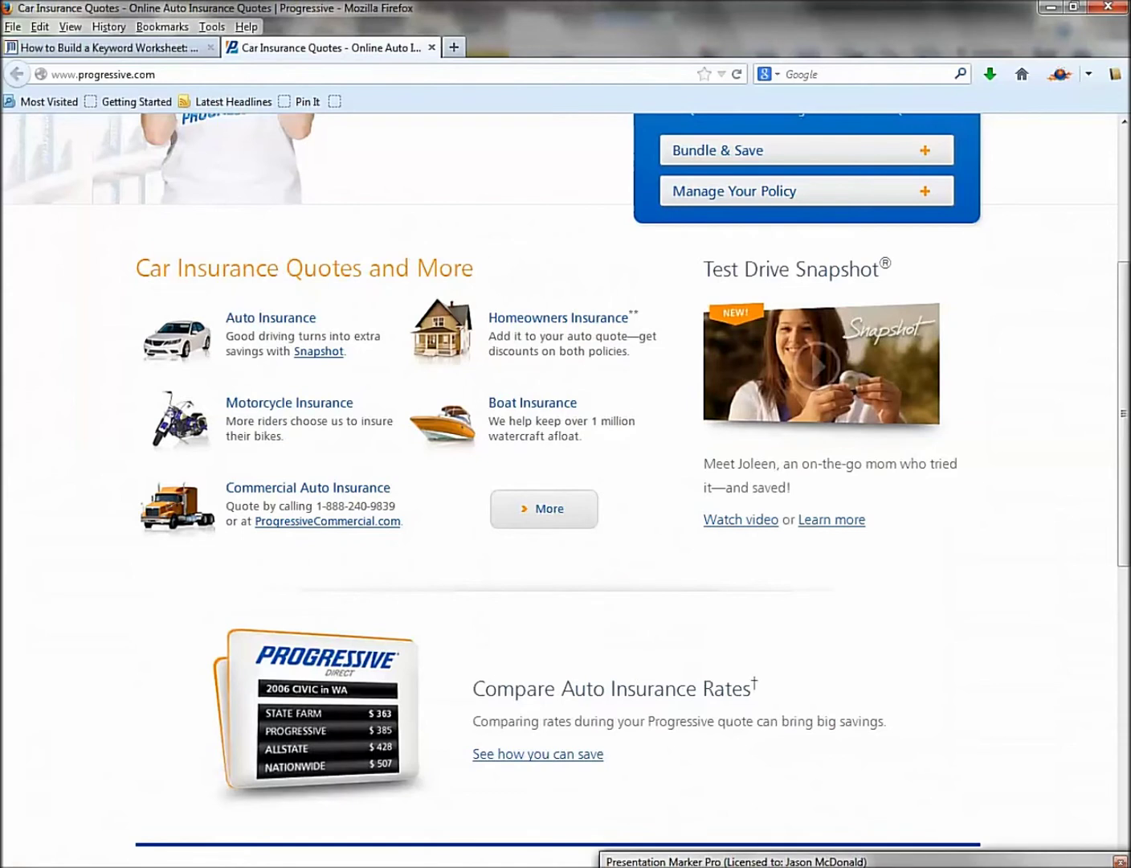
pyautogui.moveTo(205, 290)
pyautogui.mouseDown()
pyautogui.moveTo(306, 362)
pyautogui.moveTo(350, 358)
pyautogui.mouseUp()
pyautogui.moveTo(214, 375); pyautogui.dragTo(376, 427)
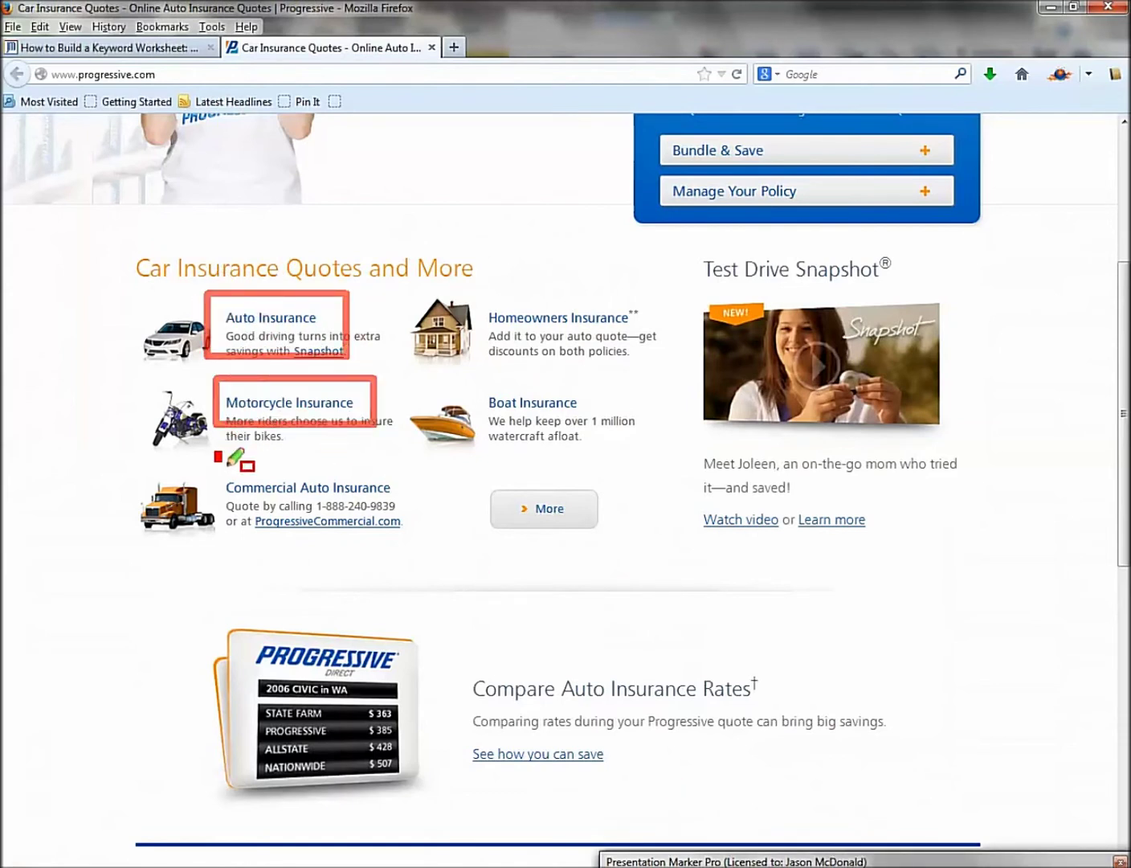
pyautogui.moveTo(215, 452); pyautogui.dragTo(404, 507)
pyautogui.moveTo(463, 280); pyautogui.dragTo(624, 359)
pyautogui.moveTo(487, 393); pyautogui.dragTo(602, 455)
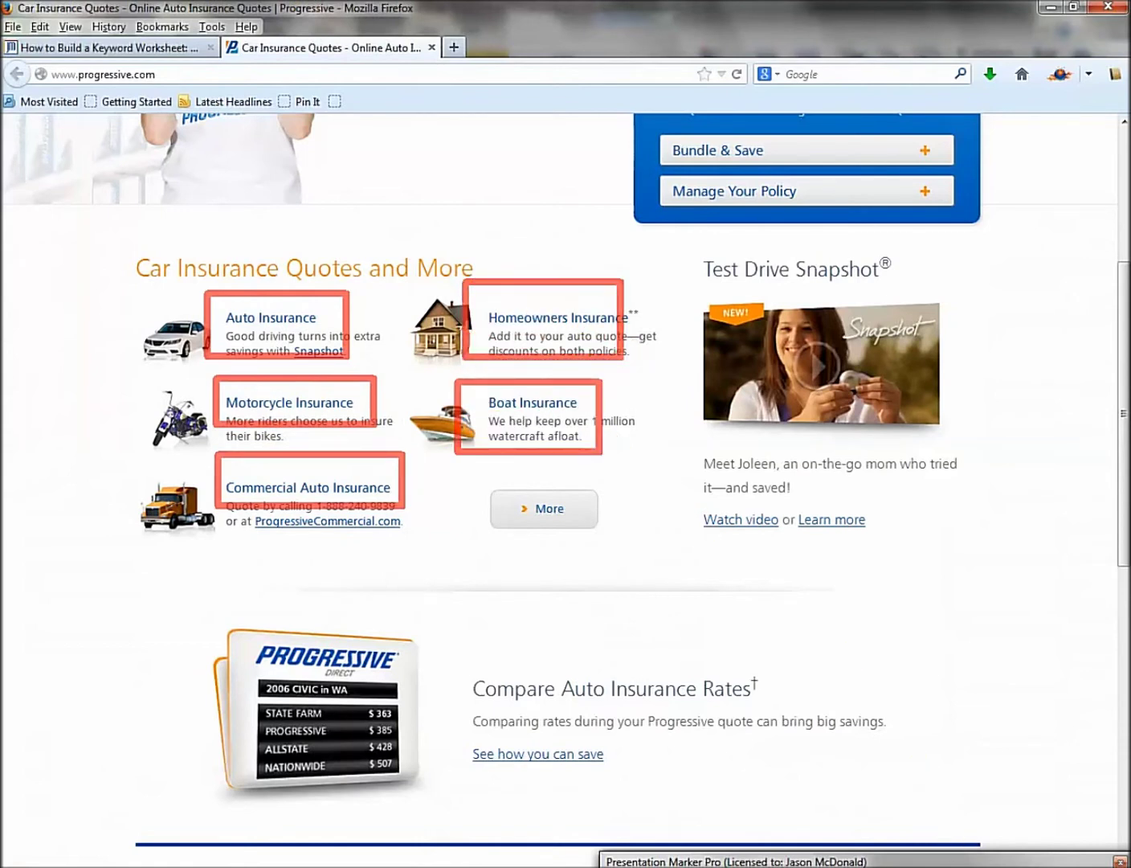
pyautogui.press('Escape')
# Open Progressive's full list of insurance types and go to the Golf Cart Insurance page.
pyautogui.click(562, 522)
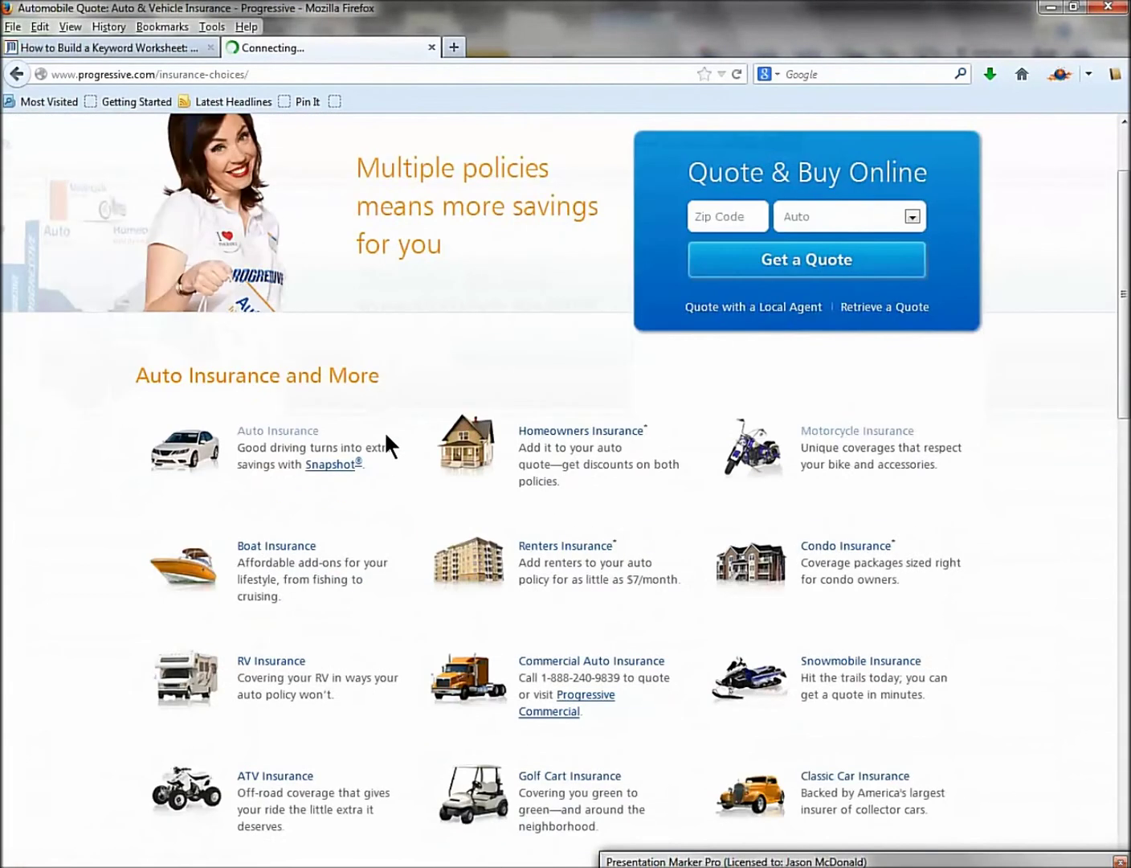
pyautogui.scroll(-6, 385, 434)
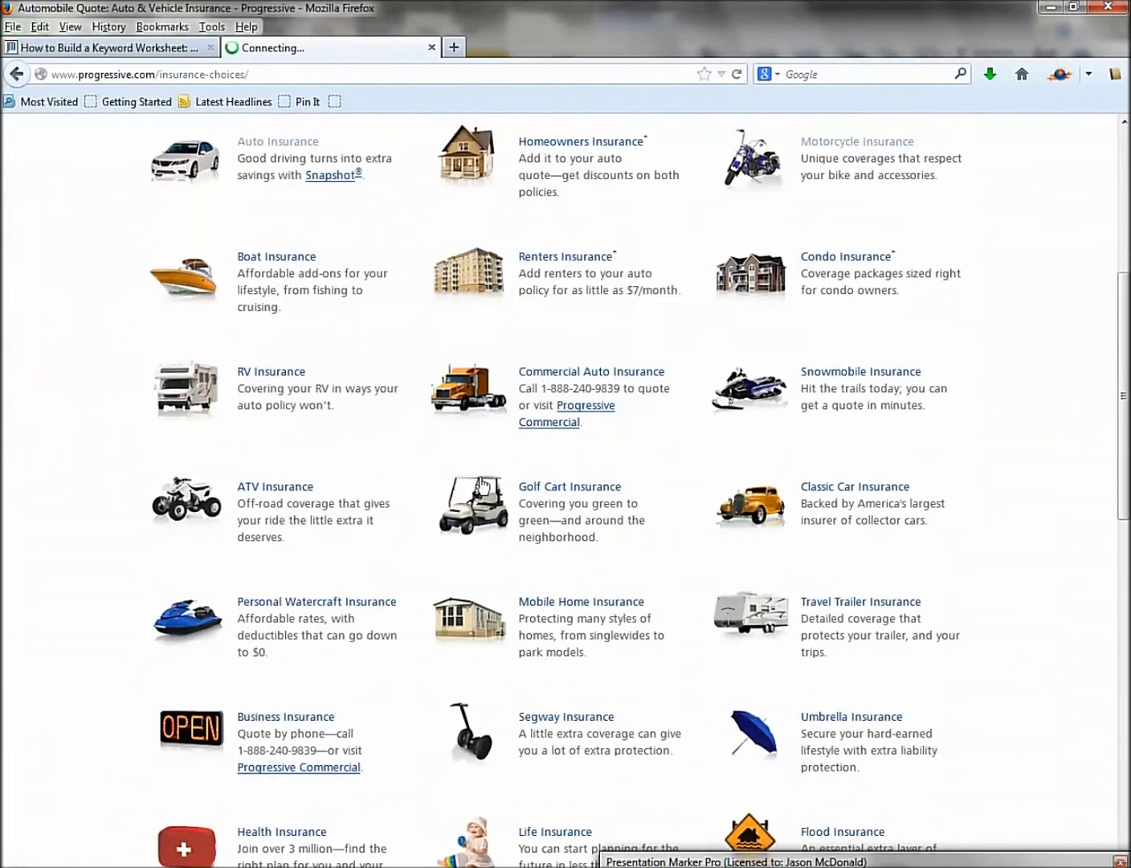
pyautogui.click(540, 488)
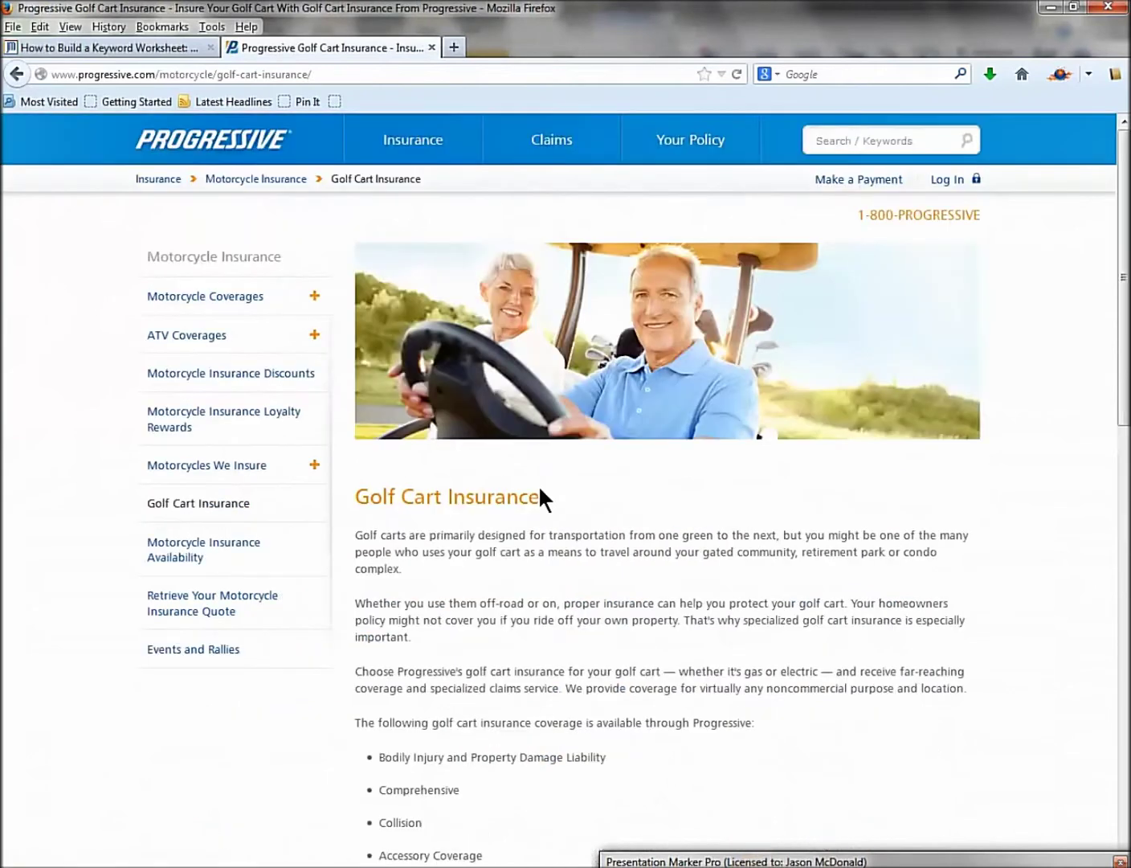
# Return to Progressive's insurance list, switch to the Excel worksheet and replace Path #1 in A7 with "Auto Insurance".
pyautogui.click(16, 74)
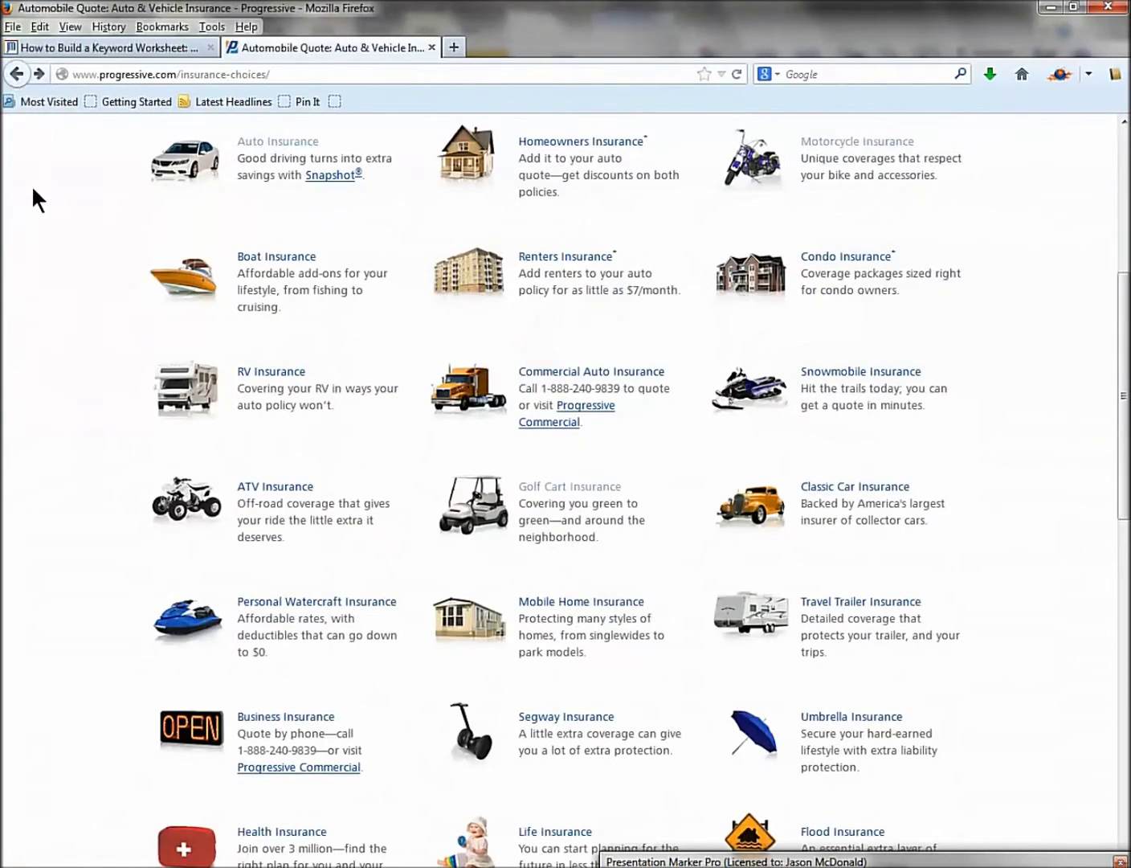
pyautogui.hotkey('alt', 'Tab')
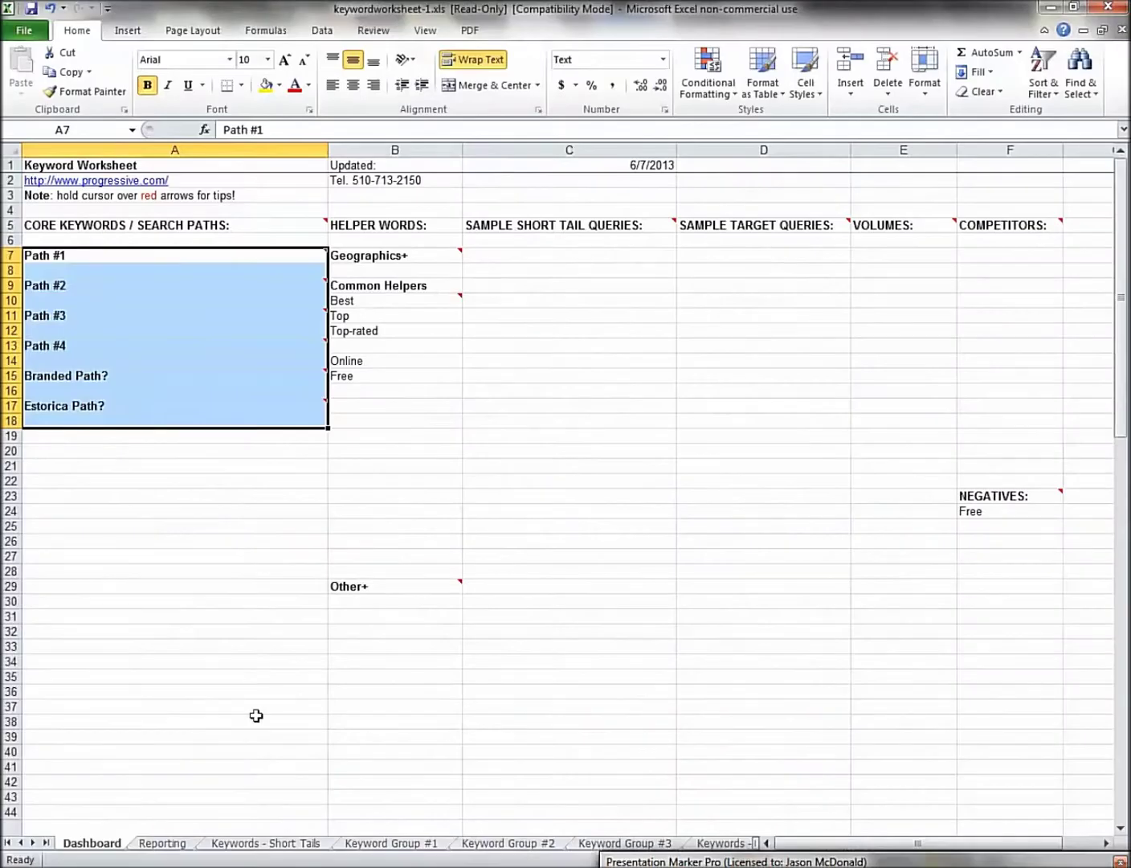
pyautogui.click(75, 270)
pyautogui.click(84, 255)
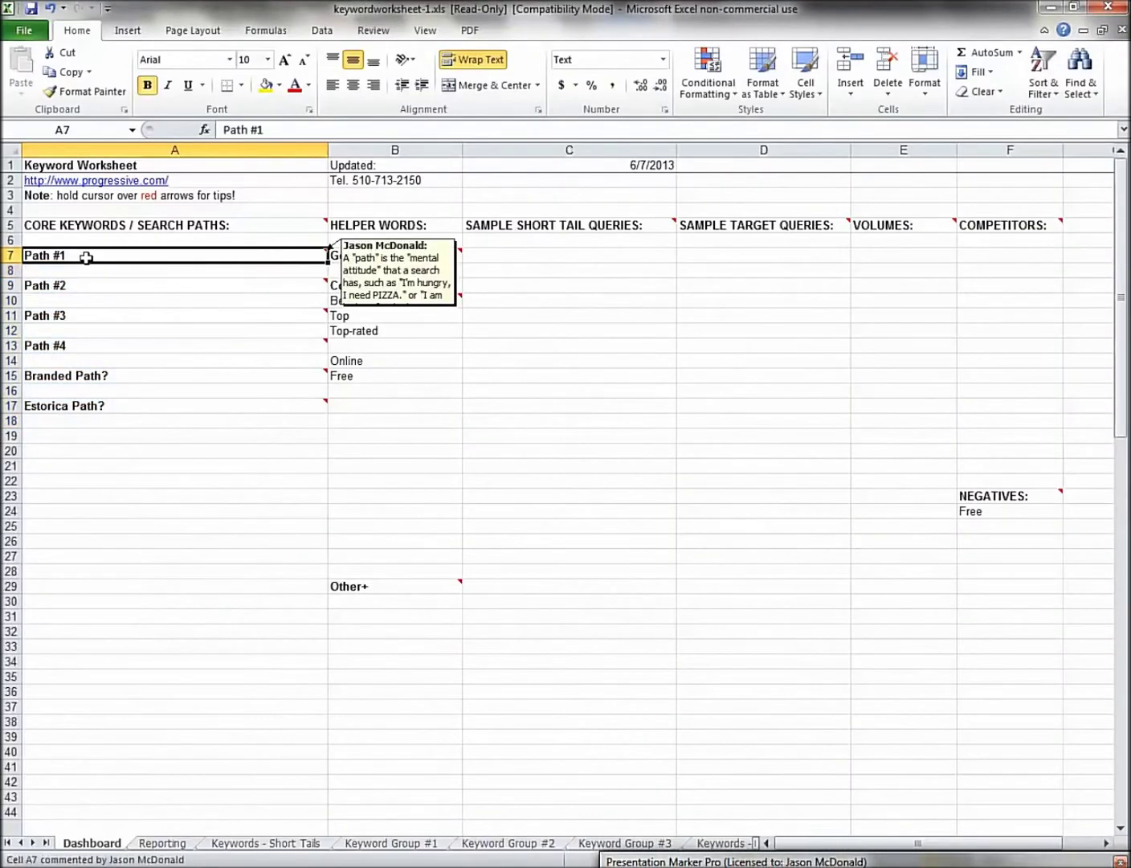
pyautogui.moveTo(274, 133); pyautogui.dragTo(223, 130)
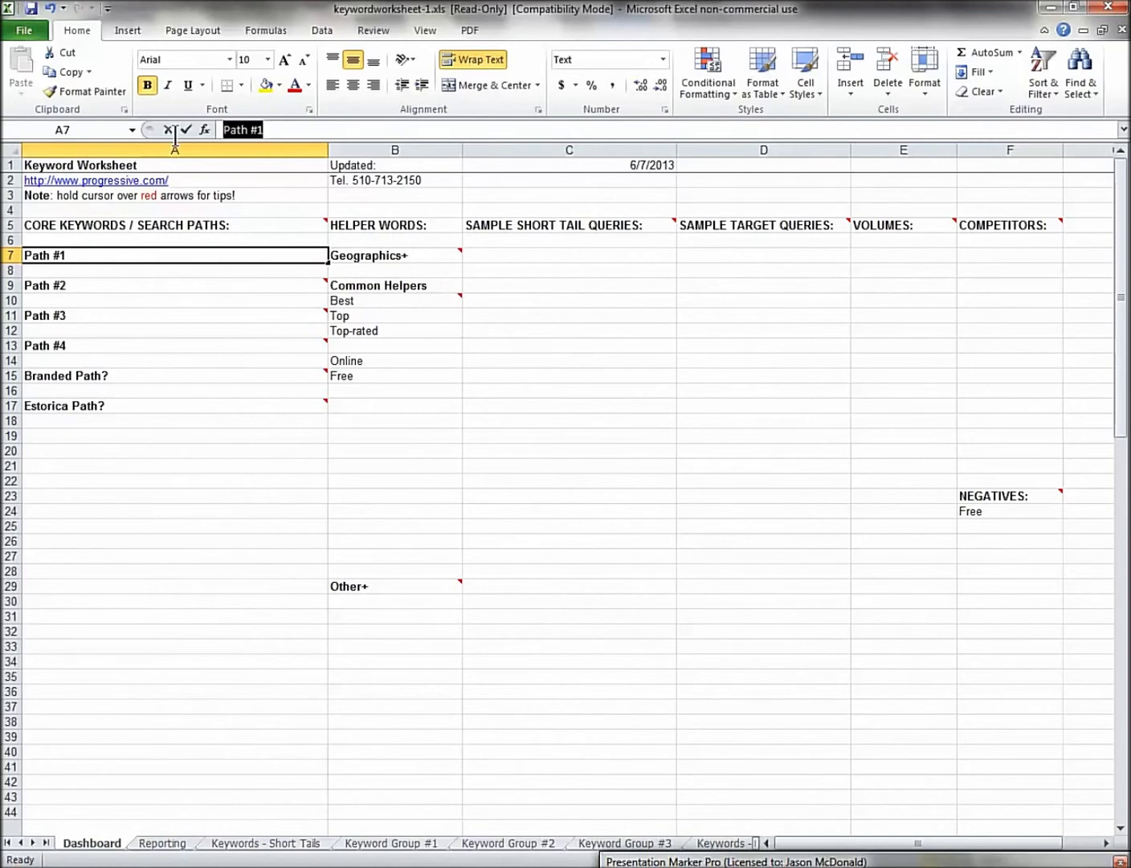
pyautogui.write('Au')
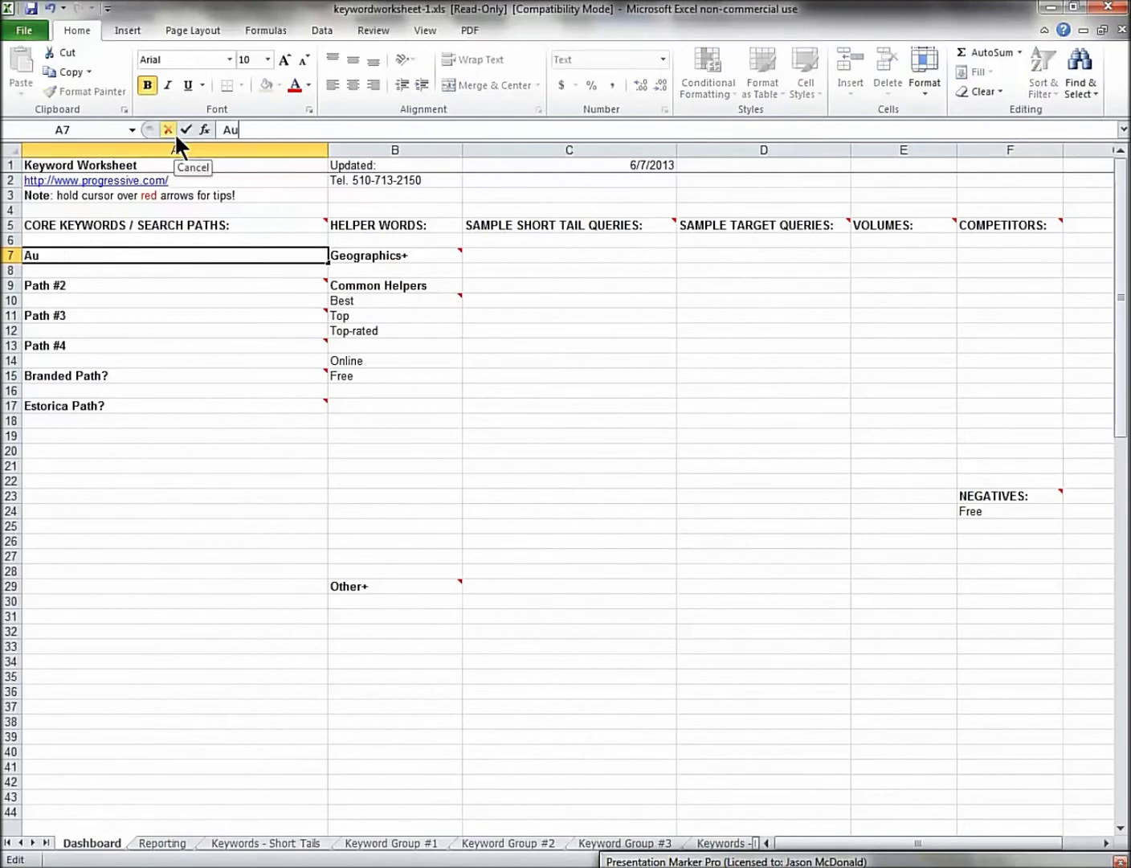
pyautogui.write('to Insurance')
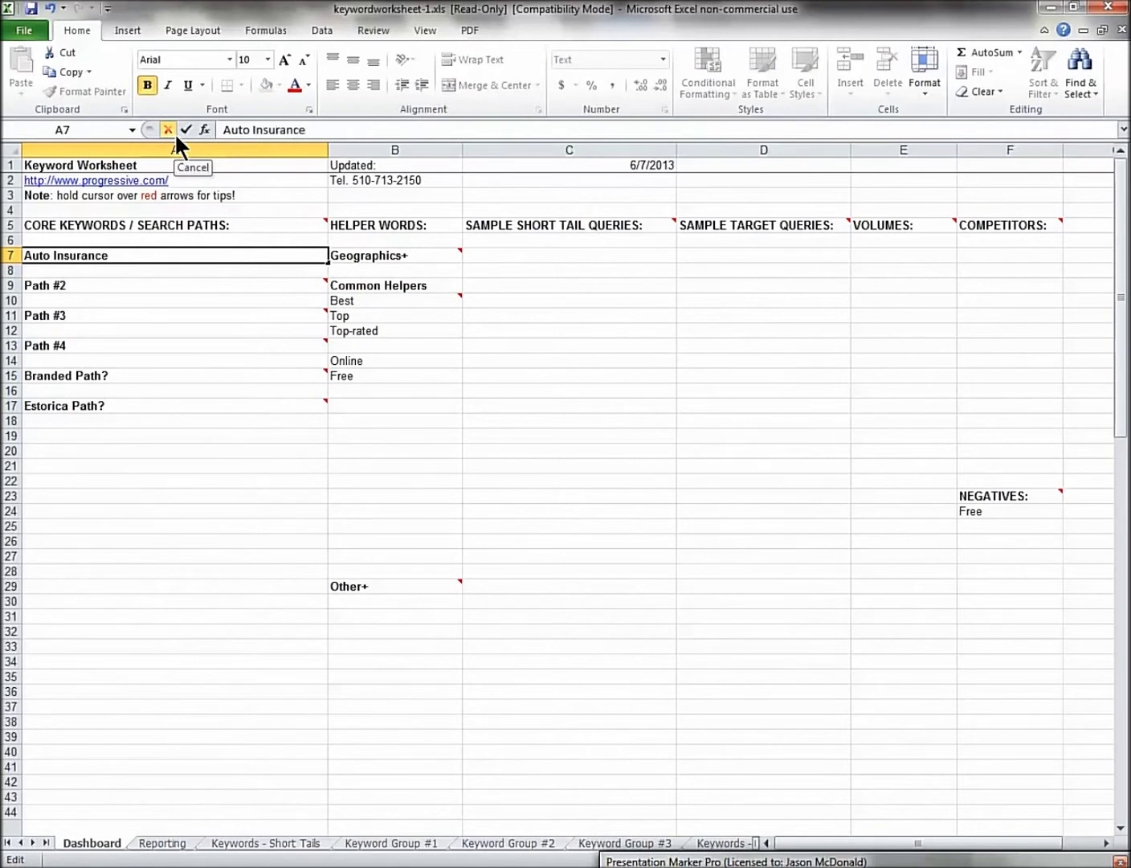
pyautogui.press('Return')
# Replace Path #2 in cell A9 with "Motorcycle Insurance".
pyautogui.press('Return')
pyautogui.write('MO')
pyautogui.press('BackSpace')
pyautogui.write('otorcycle INsura')
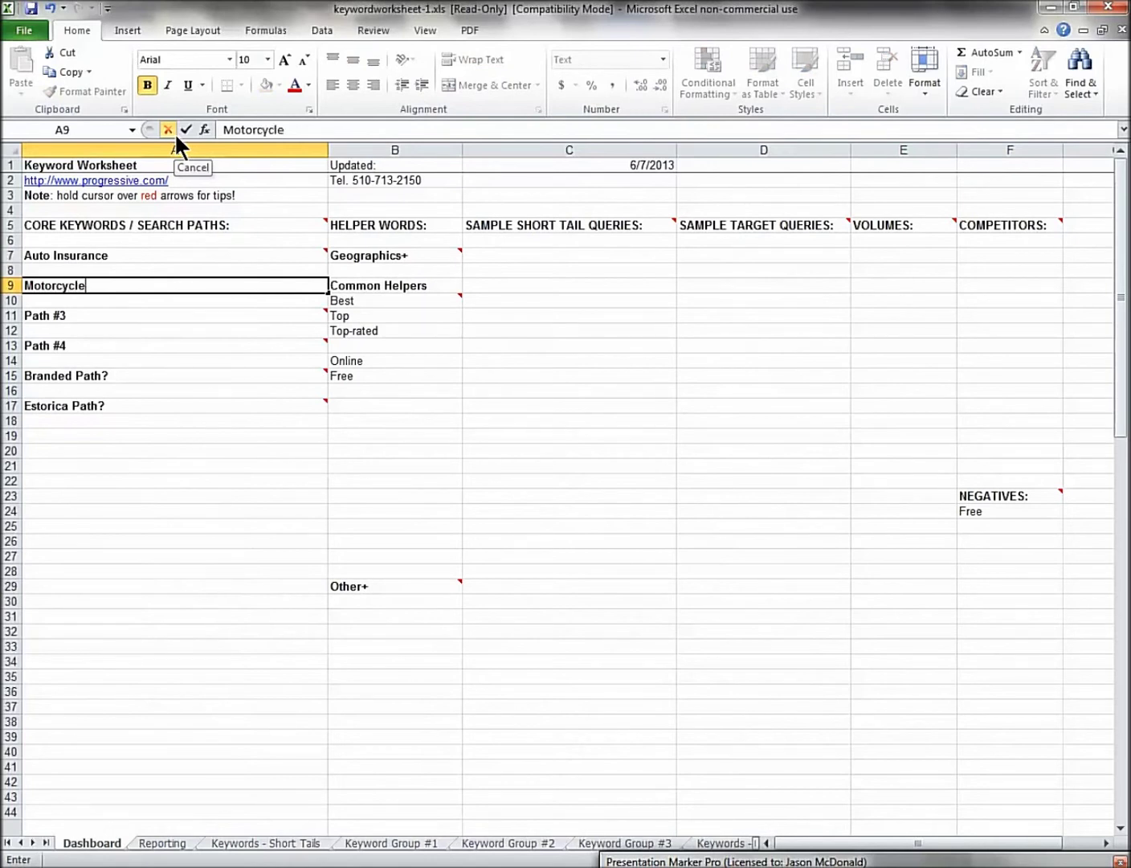
pyautogui.press('BackSpace')
pyautogui.press('BackSpace')
pyautogui.press('BackSpace')
pyautogui.press('BackSpace')
pyautogui.press('BackSpace')
pyautogui.write('nsurance')
pyautogui.click(141, 258)
# Look over the search path cells from A7 down to the Branded Path in A15 and read their notes.
pyautogui.moveTo(140, 258)
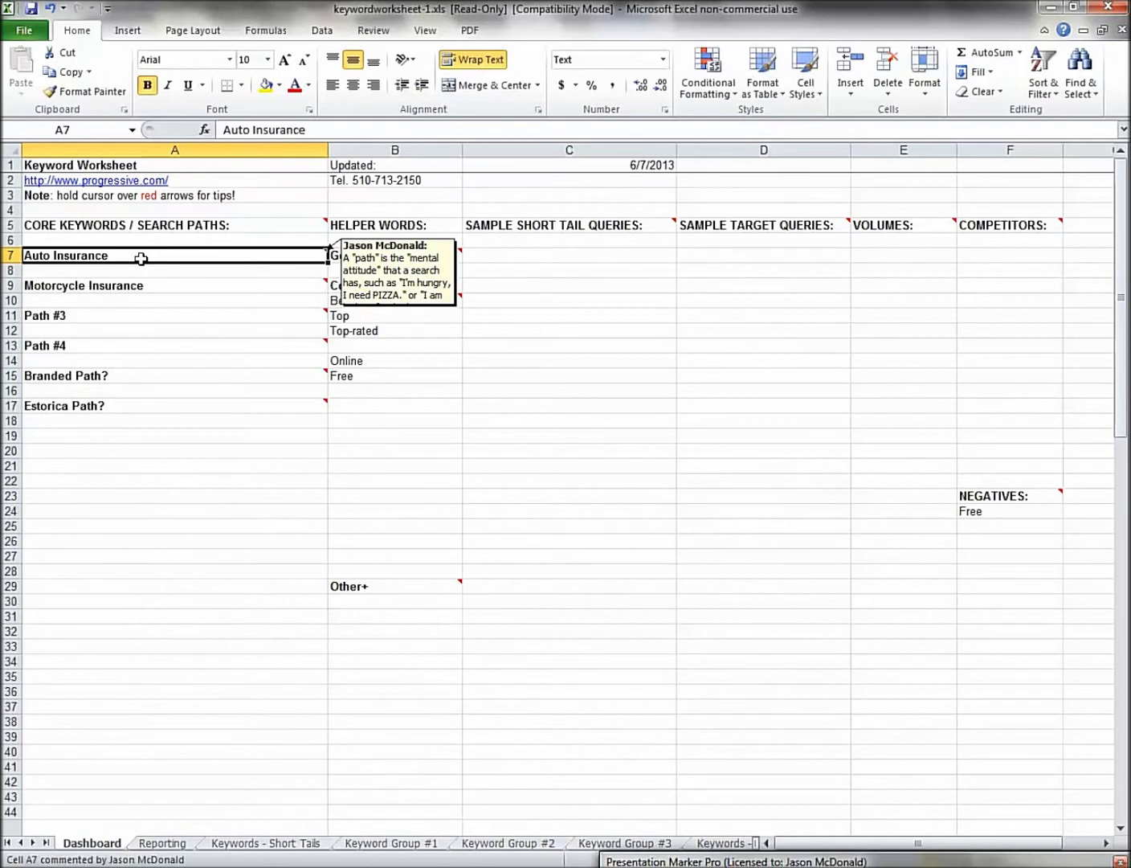
pyautogui.click(112, 313)
pyautogui.moveTo(115, 345)
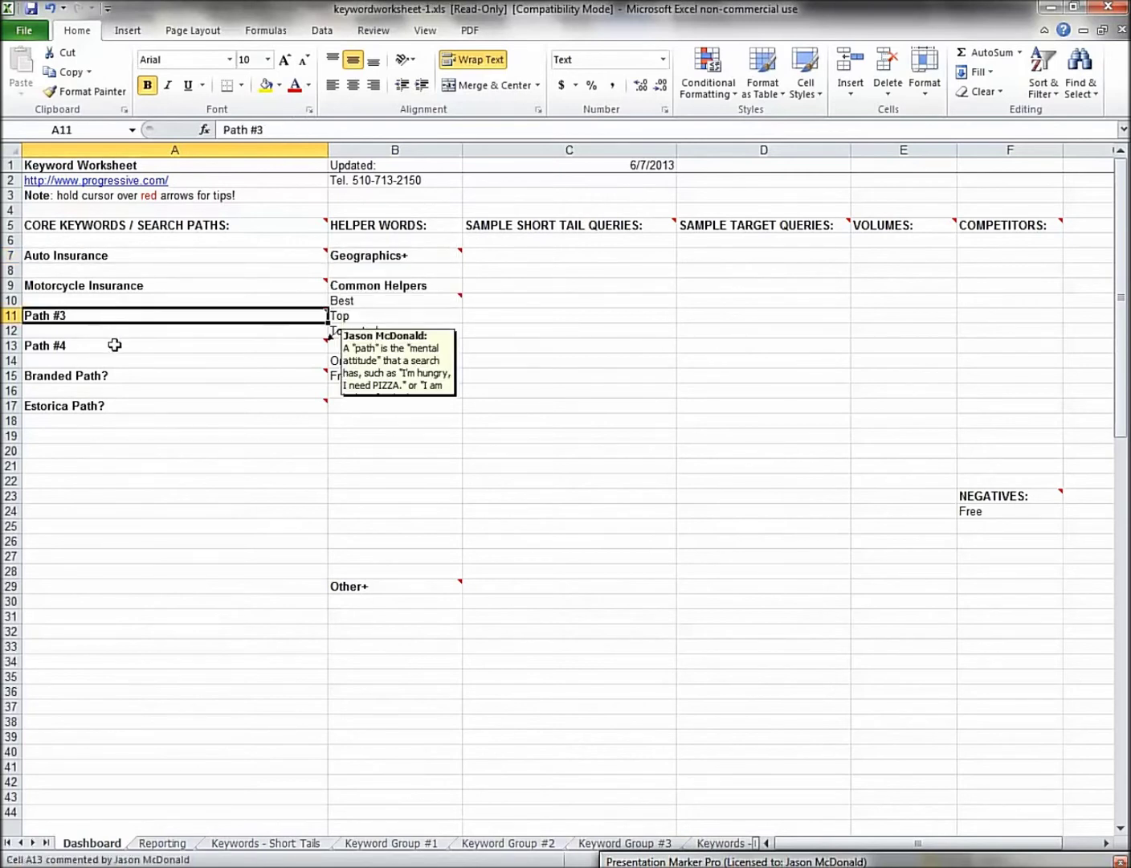
pyautogui.click(120, 375)
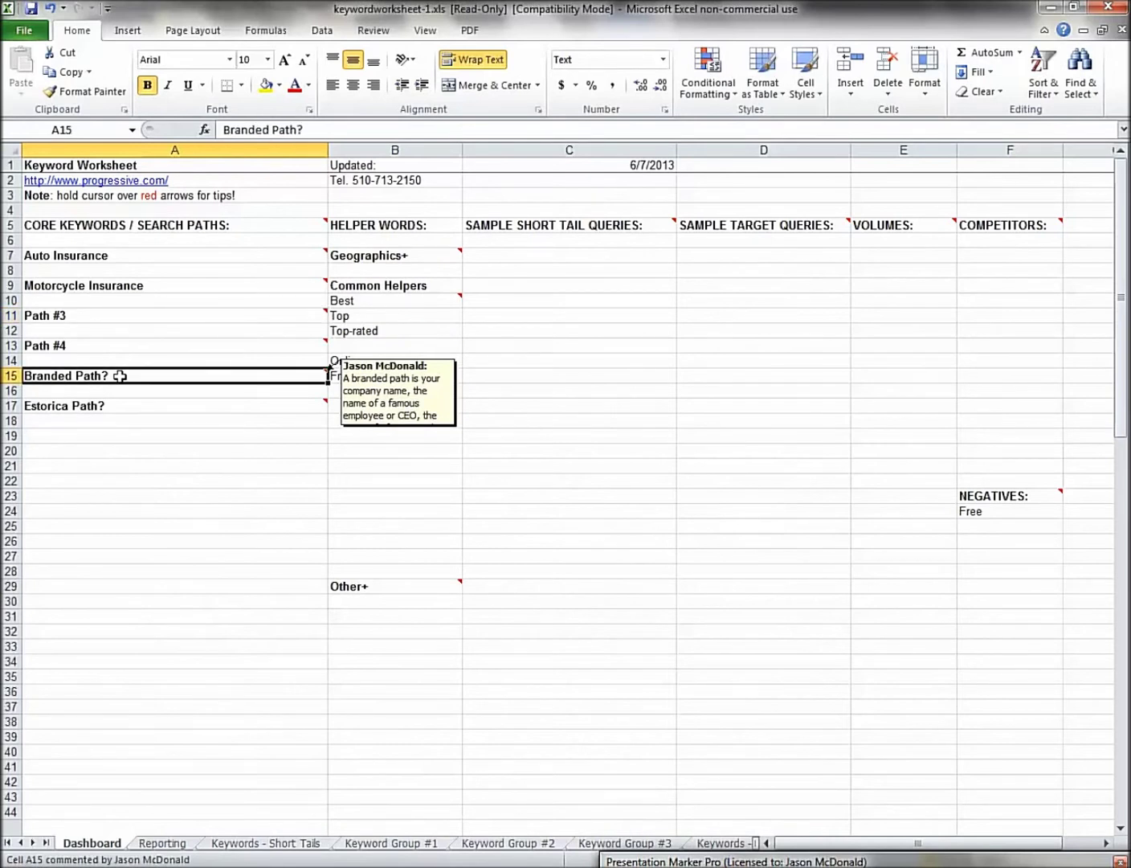
# Switch to Firefox, search Google for "progressive insurance" and look through the branded results.
pyautogui.hotkey('alt', 'Tab')
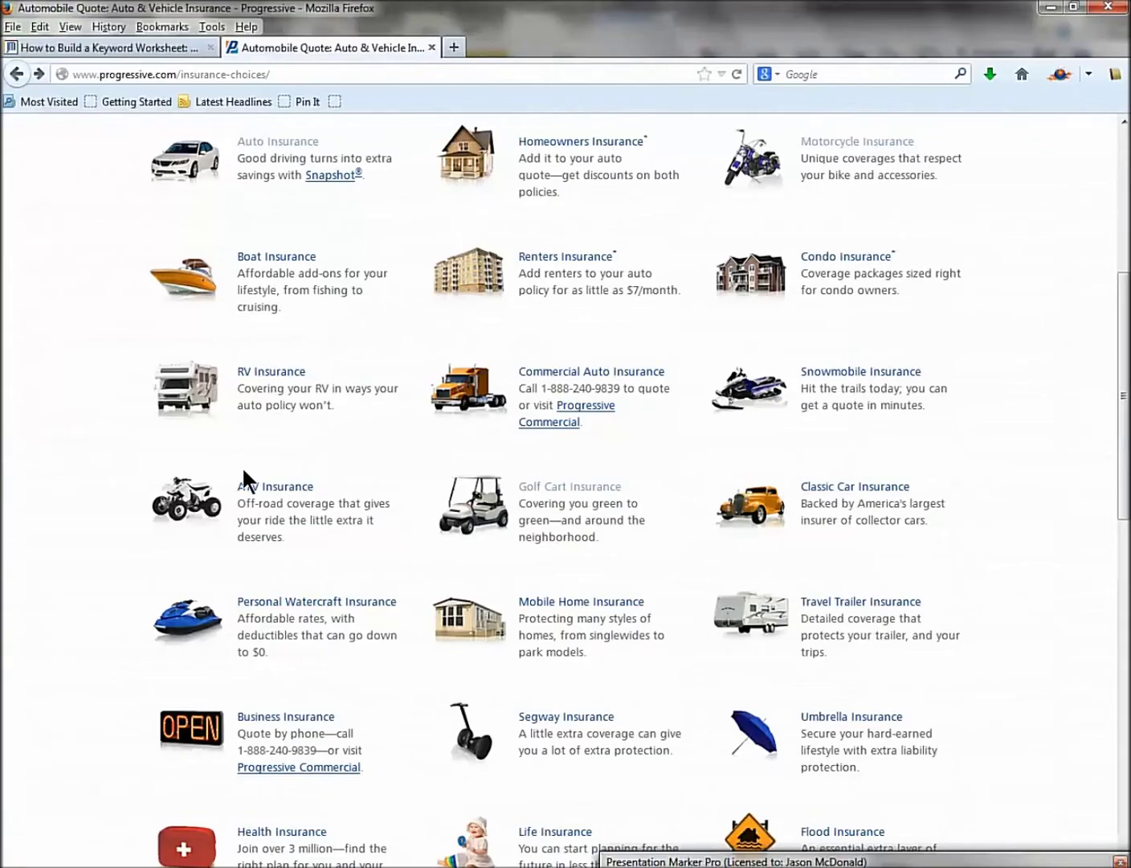
pyautogui.click(399, 76)
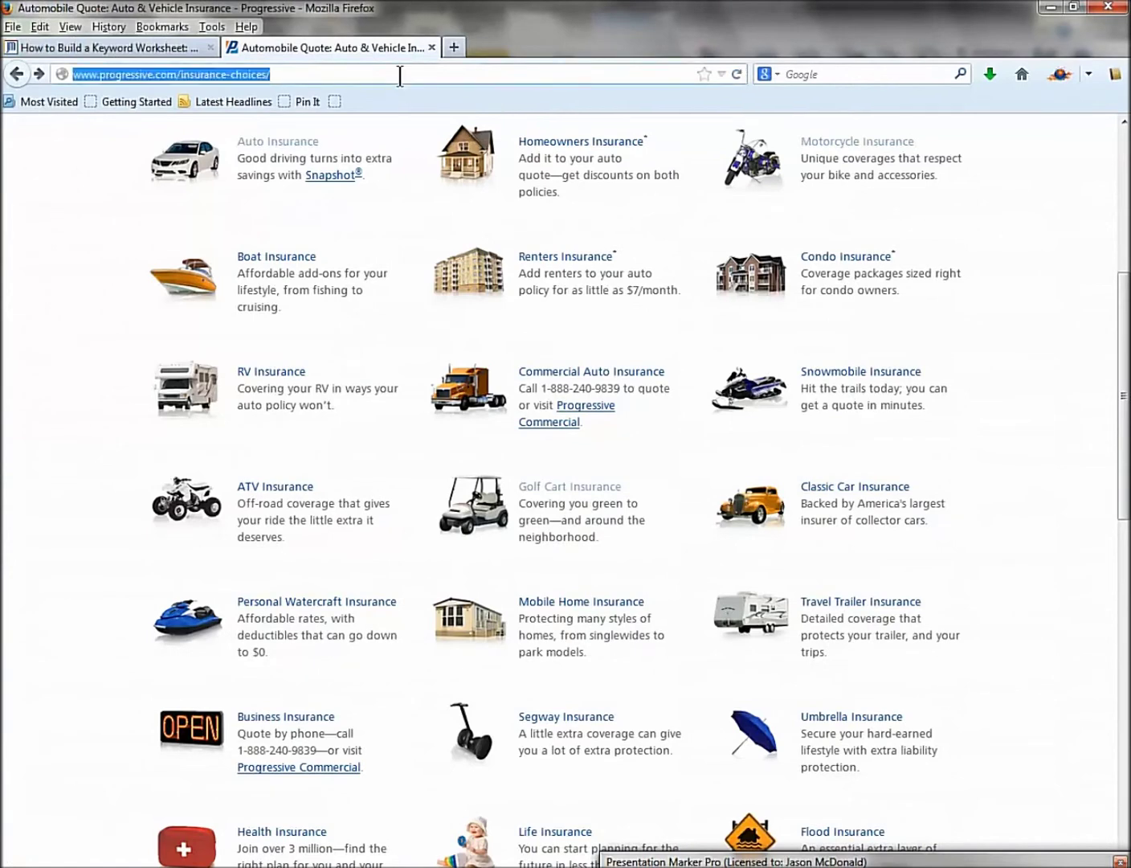
pyautogui.write('google.com/')
pyautogui.press('Return')
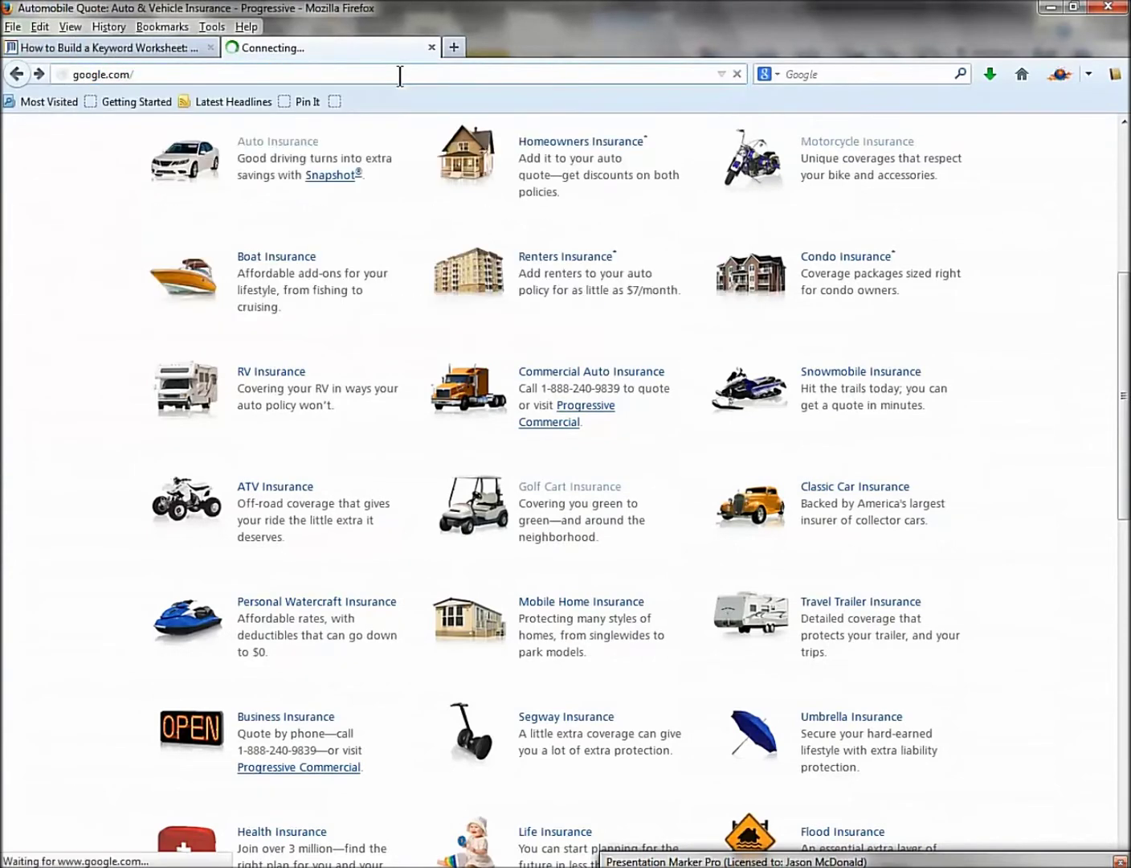
pyautogui.write('progr')
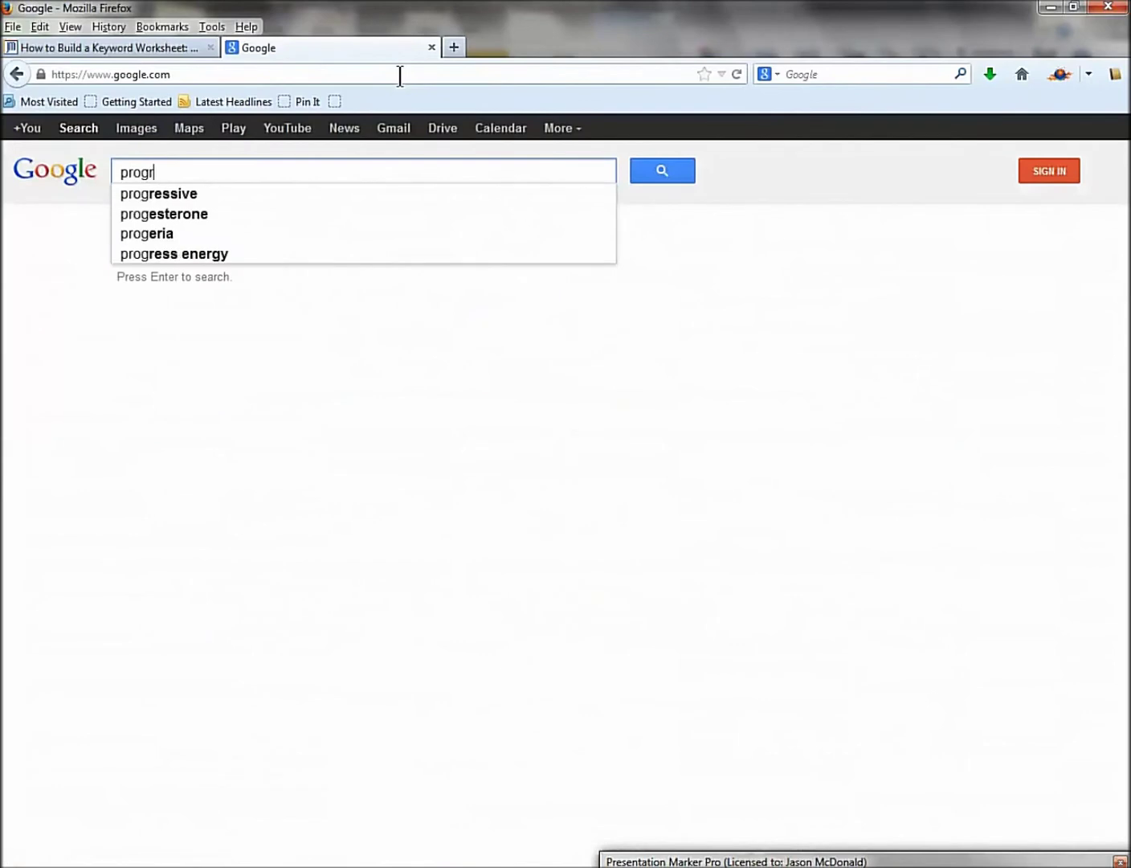
pyautogui.write('essive insurance')
pyautogui.press('Return')
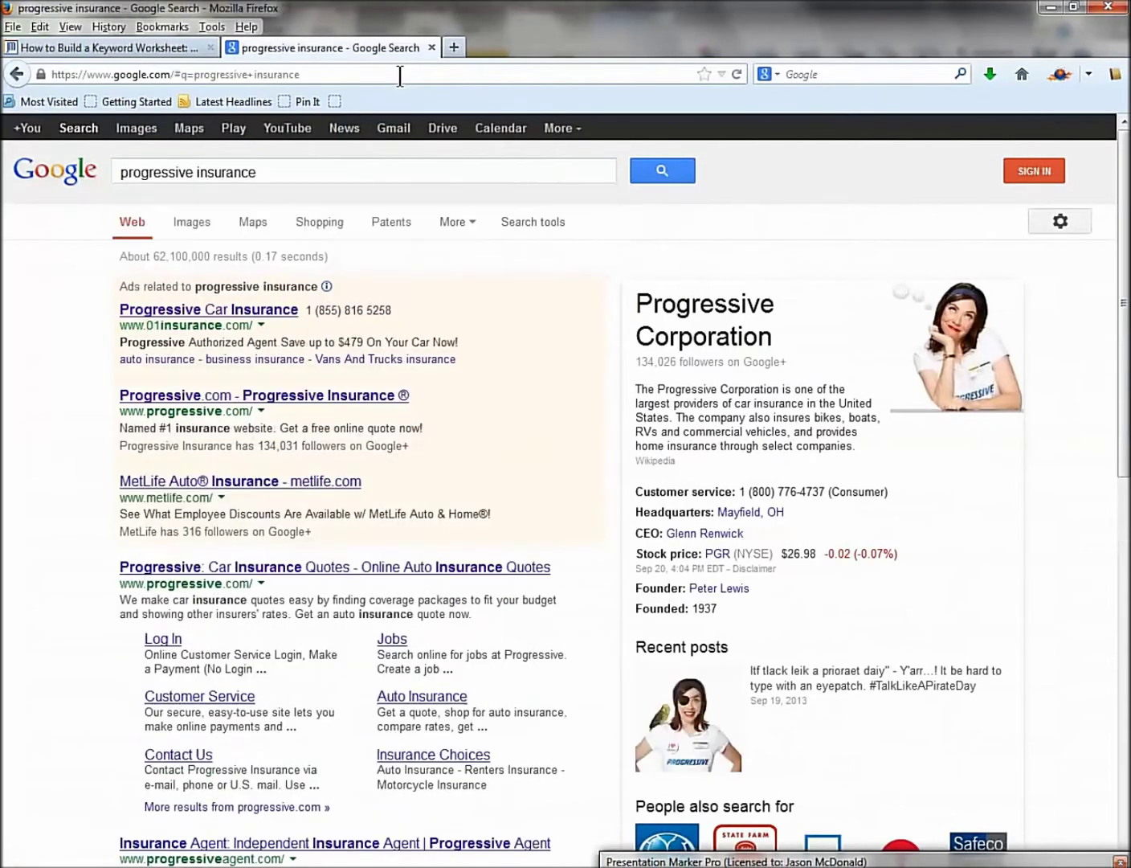
pyautogui.scroll(-6, 349, 472)
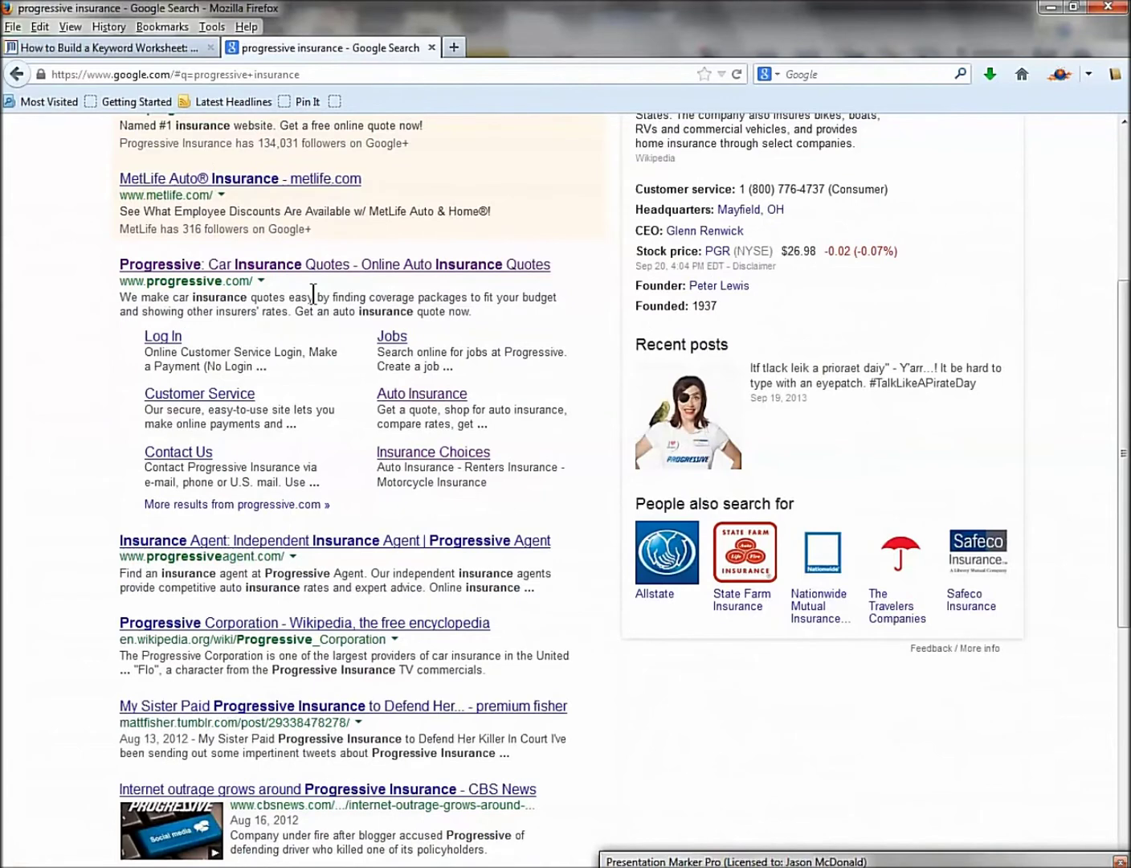
pyautogui.scroll(6, 312, 293)
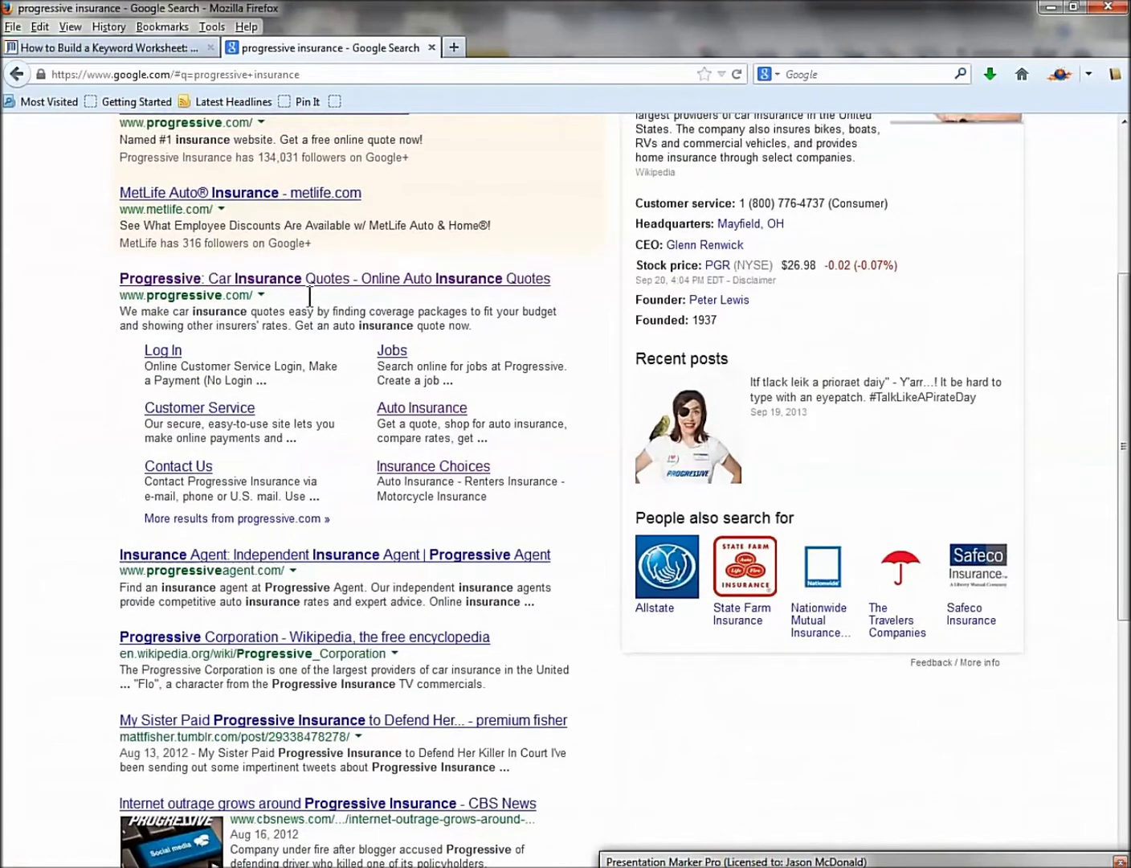
# Search Google for "jm internet group" as a second example of a branded query.
pyautogui.moveTo(278, 169); pyautogui.dragTo(89, 156)
pyautogui.write('jm internet group')
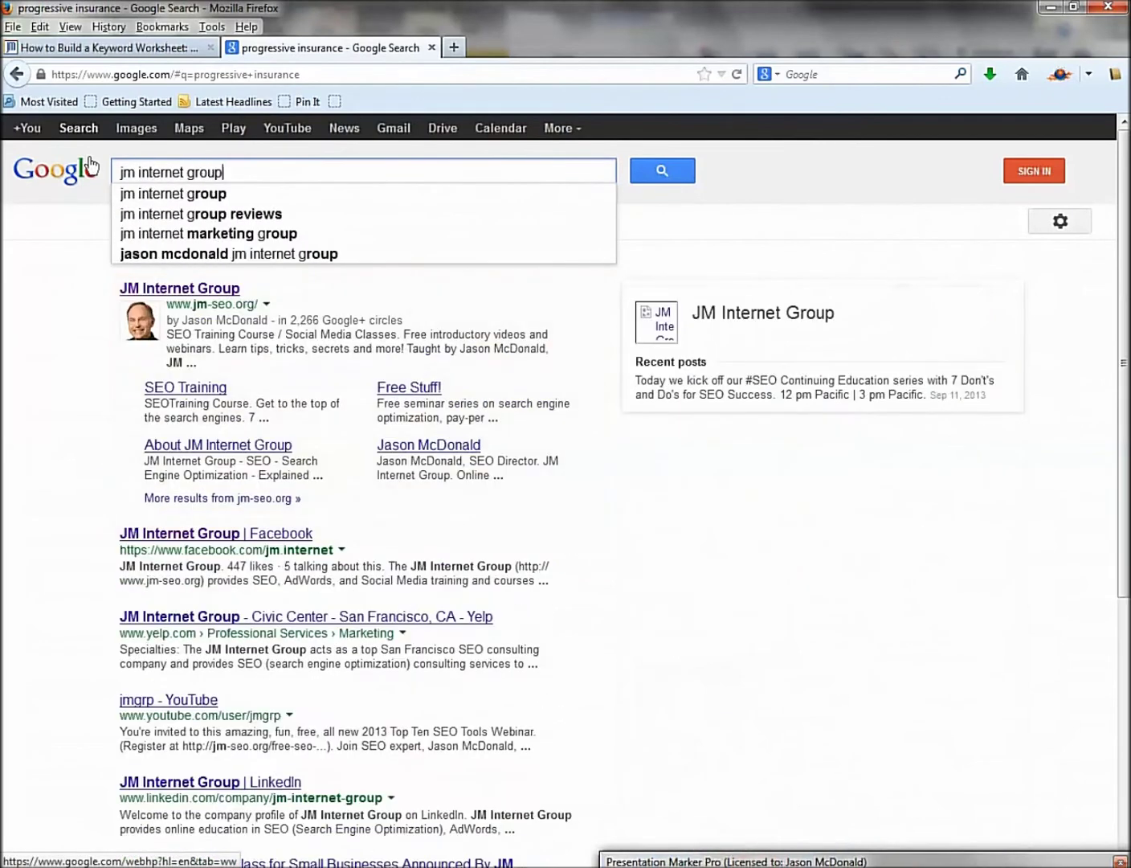
pyautogui.press('Return')
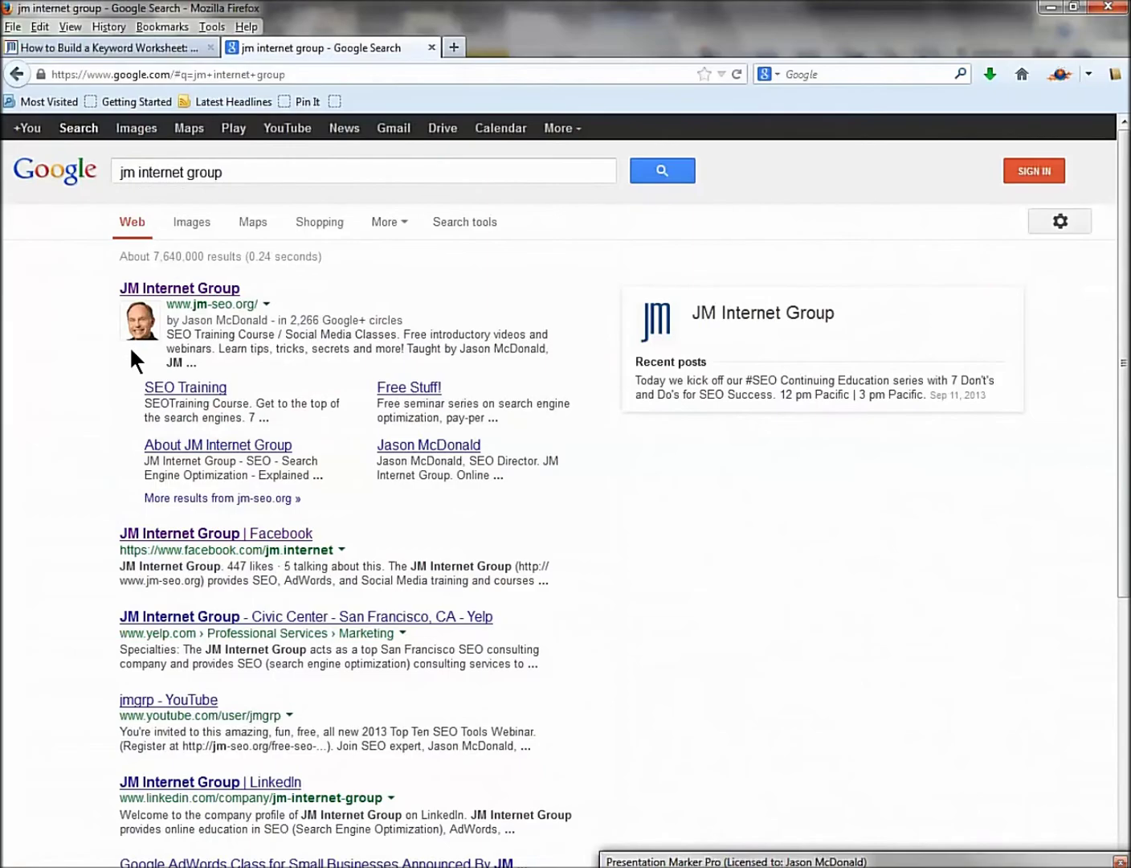
# Switch back to the Excel worksheet and replace the Branded Path placeholder in A15 with "Progressive Insurance".
pyautogui.hotkey('alt', 'Tab')
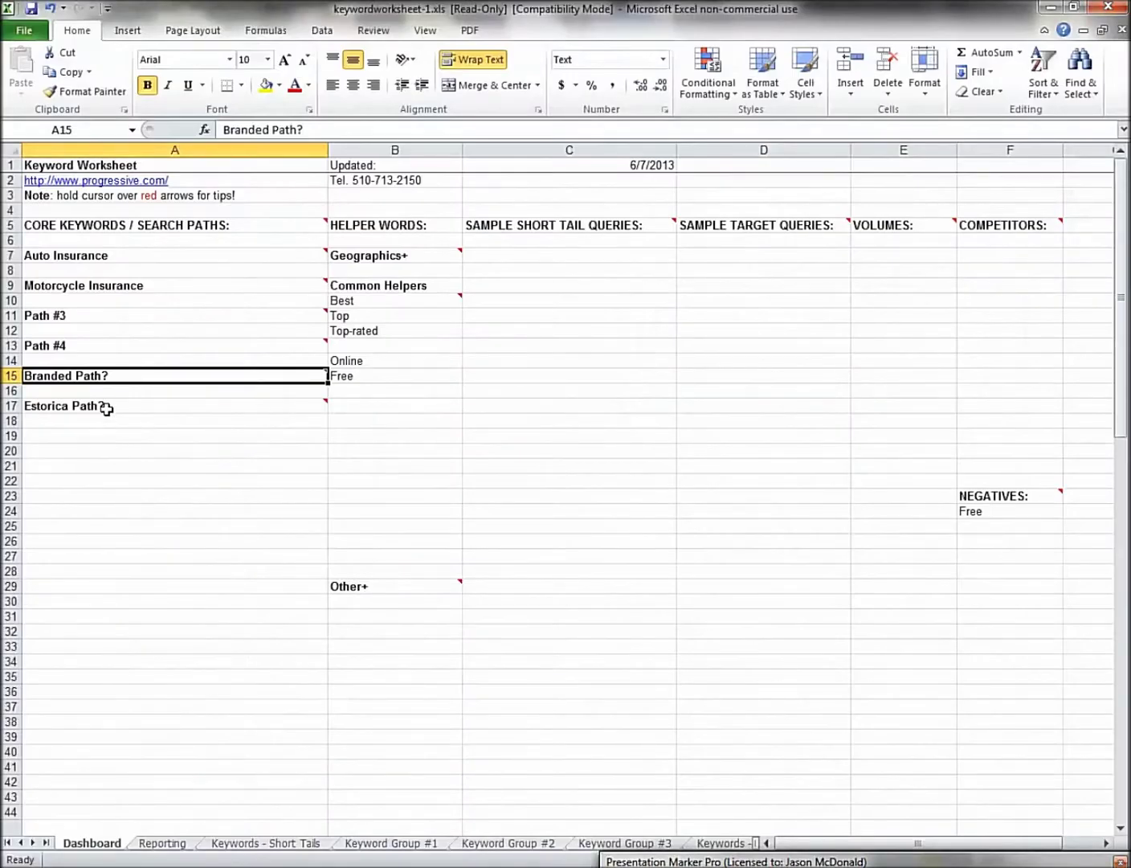
pyautogui.moveTo(315, 130); pyautogui.dragTo(217, 130)
pyautogui.write('Progressive INs')
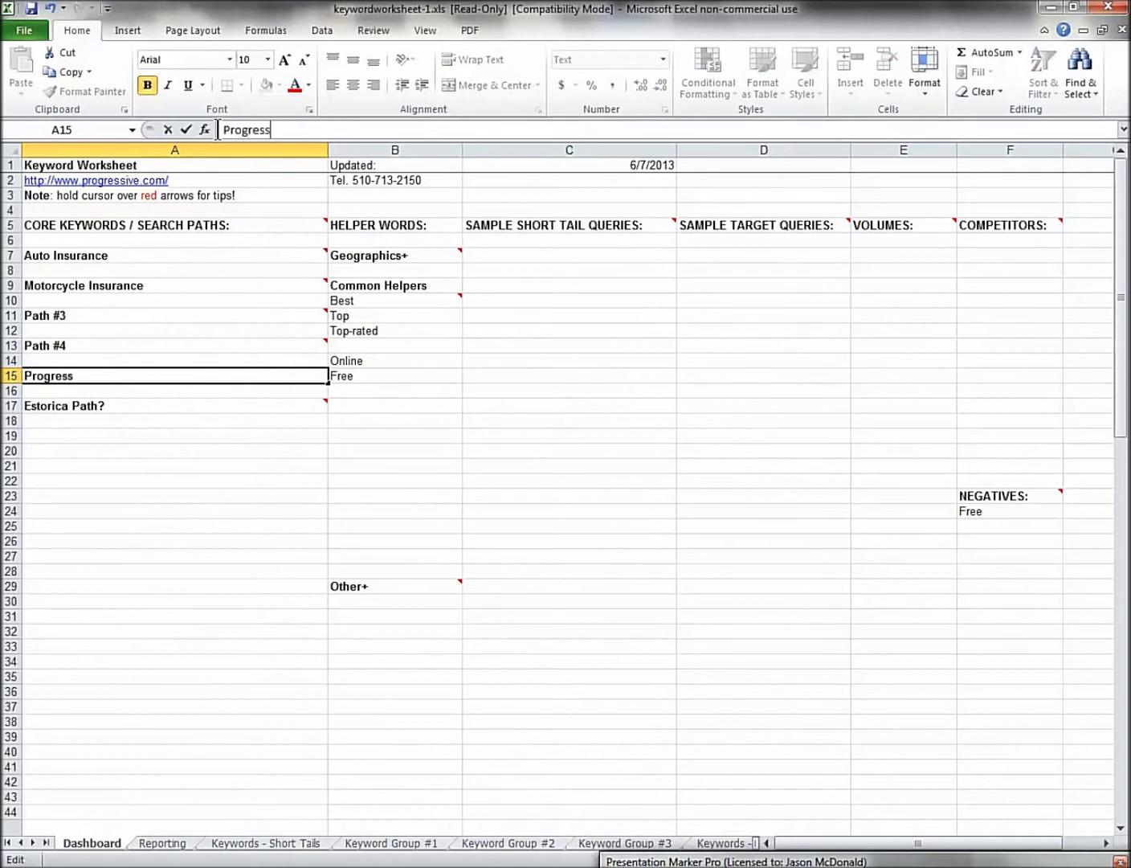
pyautogui.press('BackSpace')
pyautogui.press('BackSpace')
pyautogui.write('nsur')
pyautogui.press('BackSpace')
pyautogui.press('BackSpace')
pyautogui.write('surance')
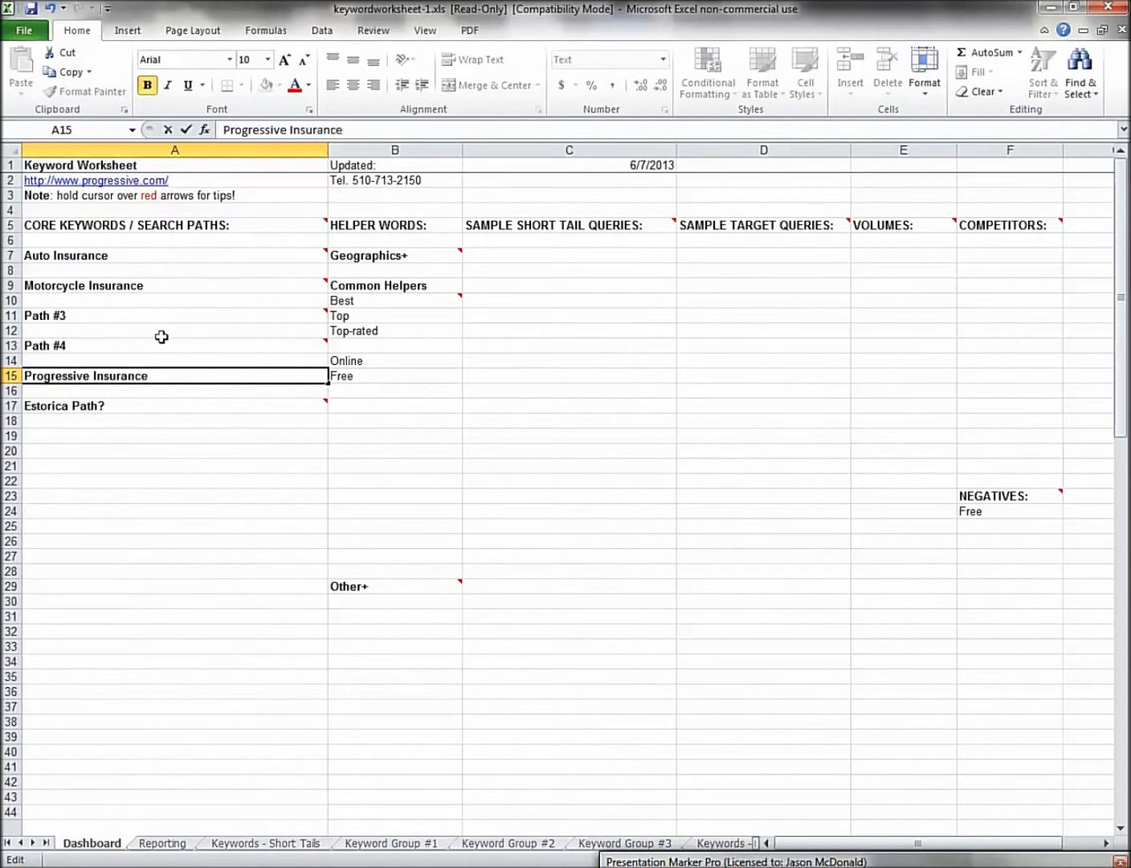
# Change the spelling of the label in cell A17 to "Esotorica Path?".
pyautogui.click(118, 405)
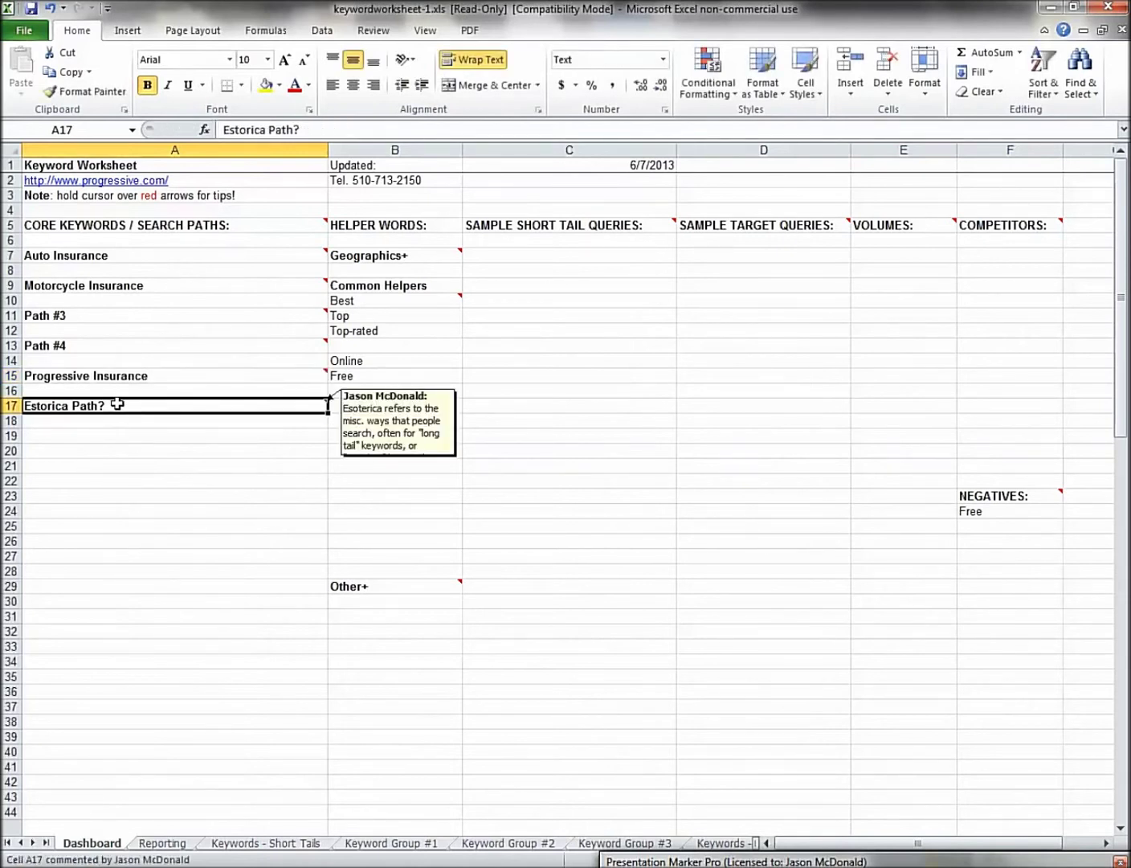
pyautogui.click(229, 130)
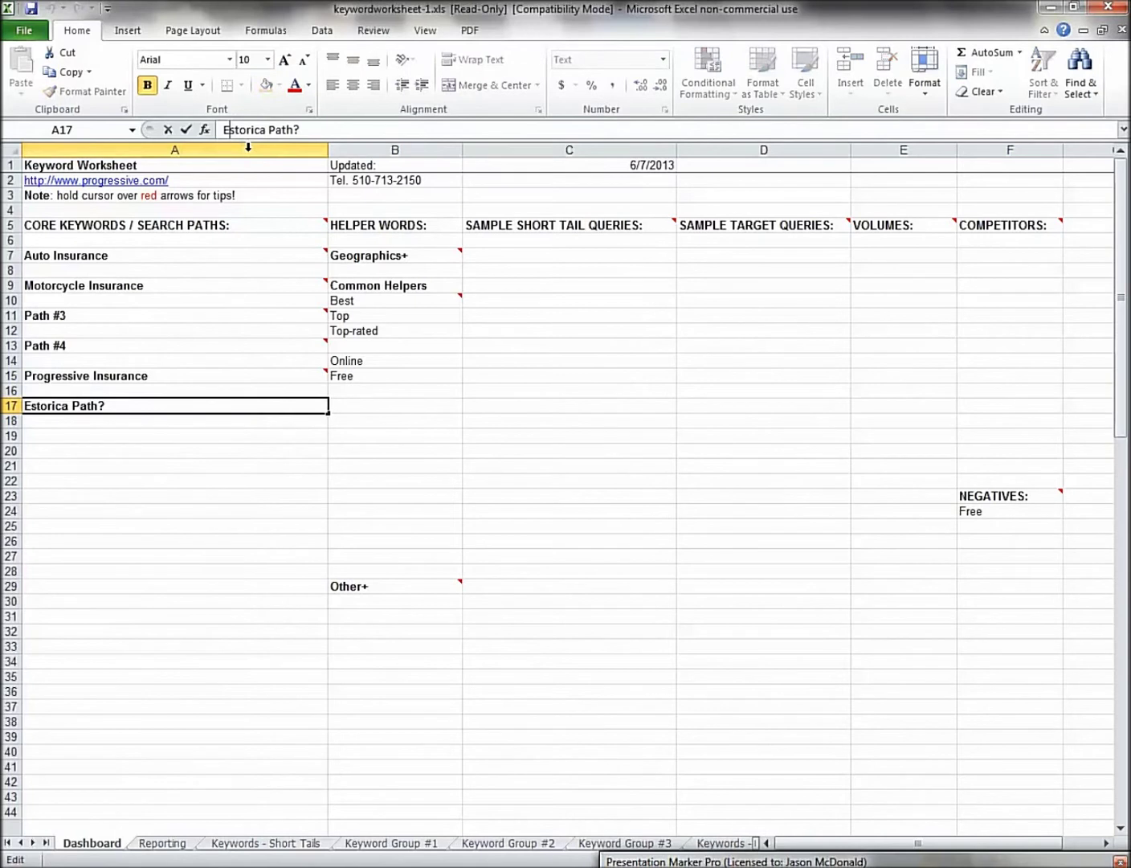
pyautogui.press('Right')
pyautogui.press('Right')
pyautogui.write('o')
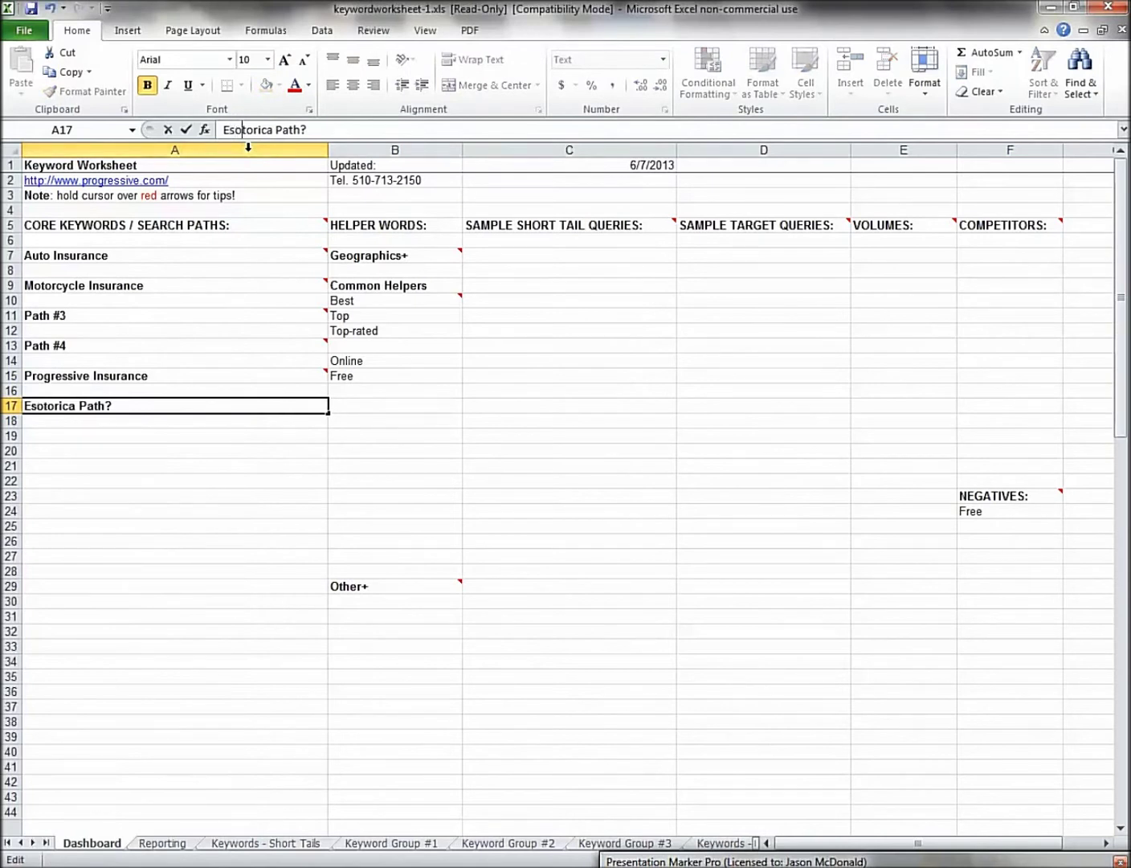
pyautogui.press('Return')
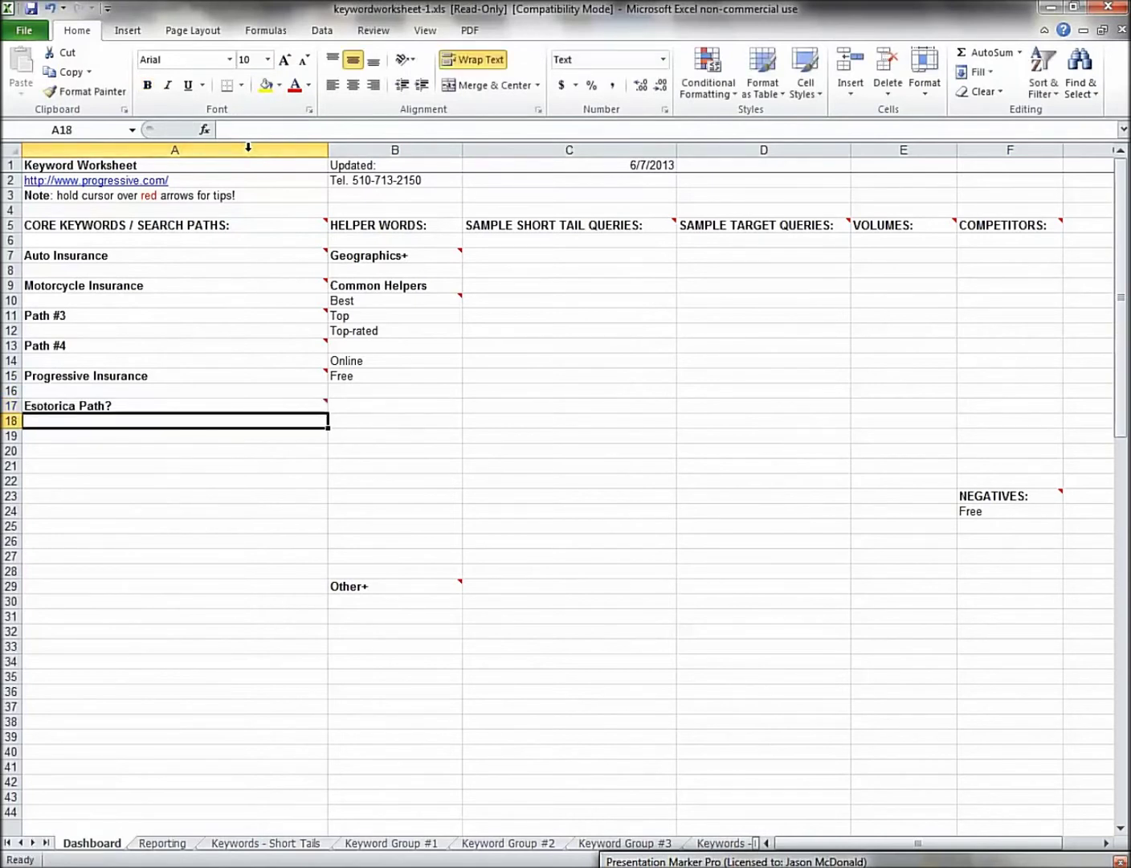
# Enter "Obamacare and Insurance" in A18 as the first example under the esoteric path.
pyautogui.click(193, 405)
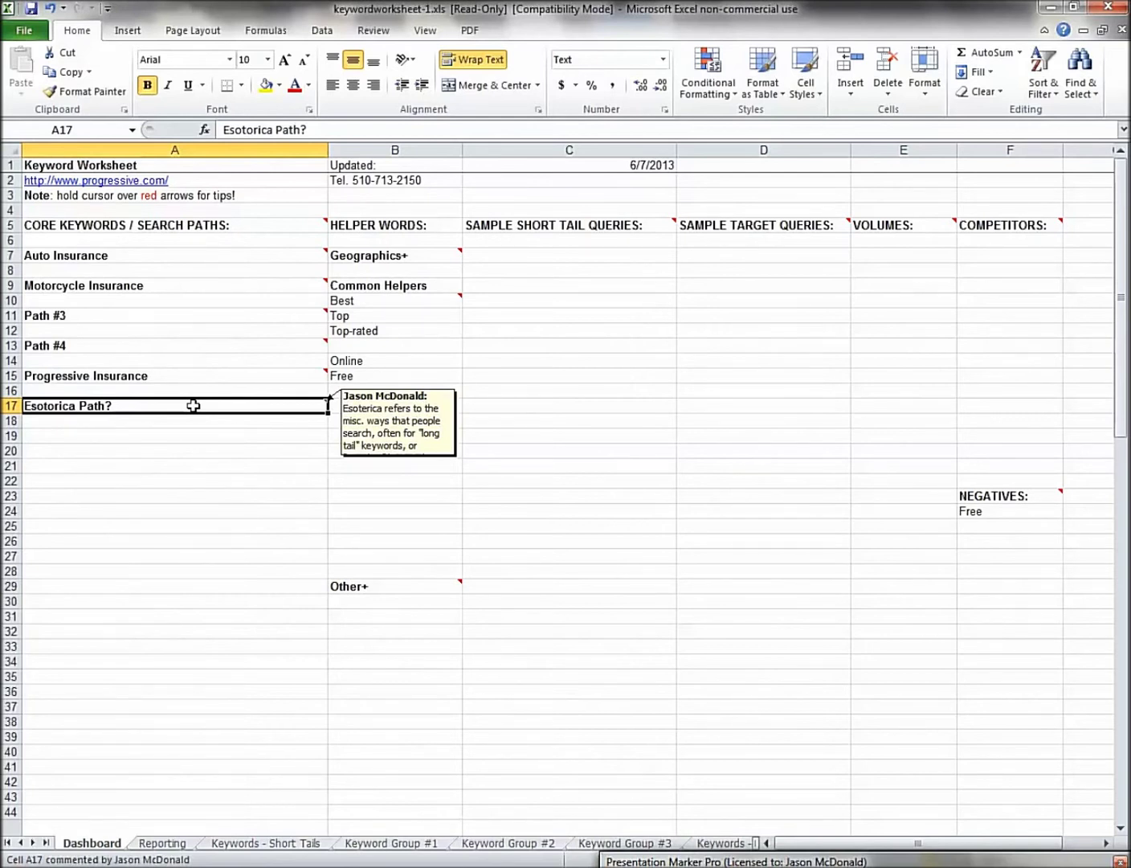
pyautogui.click(142, 422)
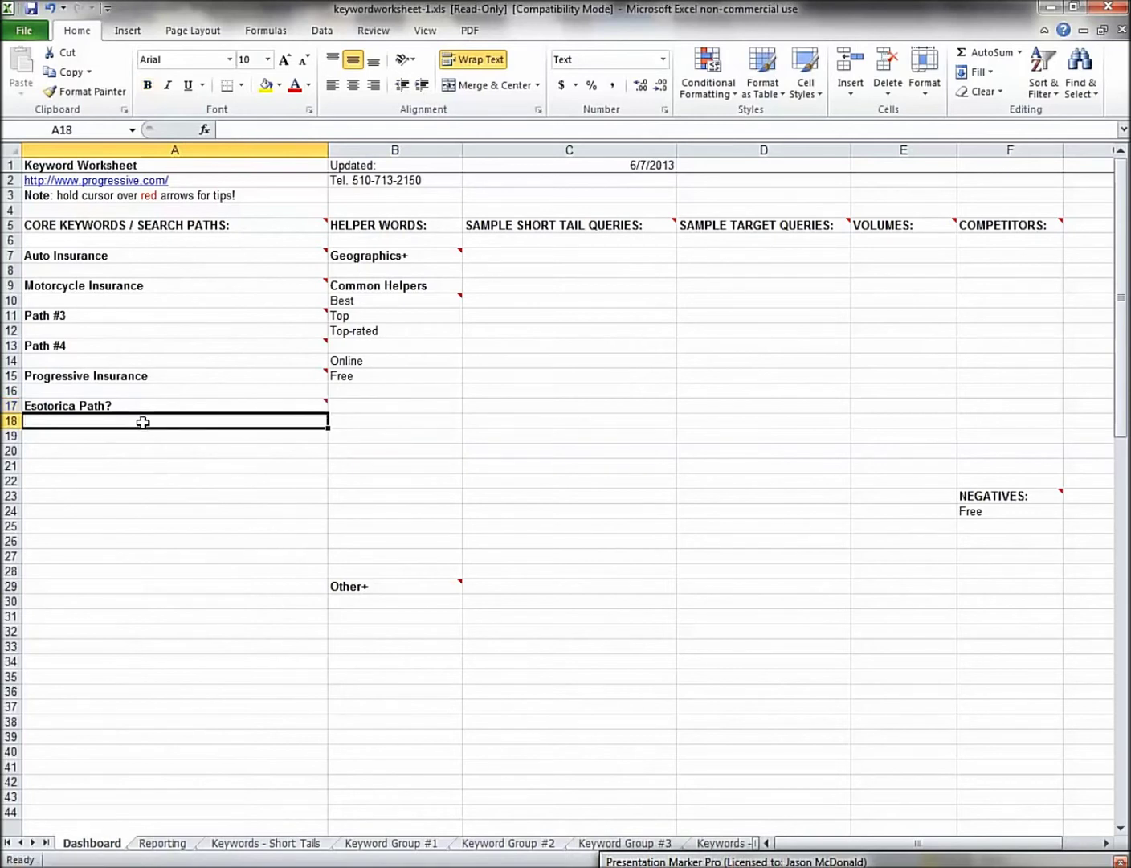
pyautogui.write('Obamaca')
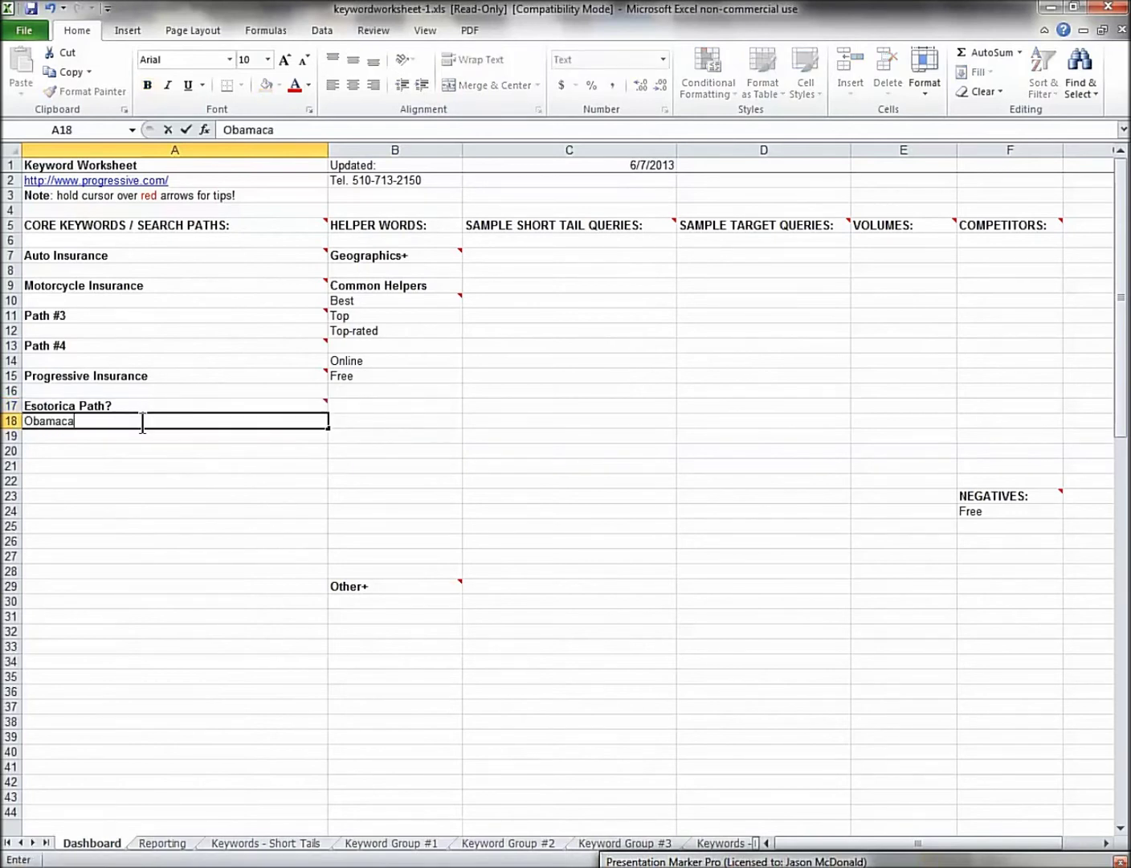
pyautogui.write('re and Insurance')
pyautogui.press('Return')
# Add "Getting Insurance for a high risk driver" in A19 as another esoteric path example.
pyautogui.write('Getting INsur')
pyautogui.press('BackSpace')
pyautogui.press('BackSpace')
pyautogui.press('BackSpace')
pyautogui.press('BackSpace')
pyautogui.write('nsurance a')
pyautogui.press('BackSpace')
pyautogui.write('for a high ris')
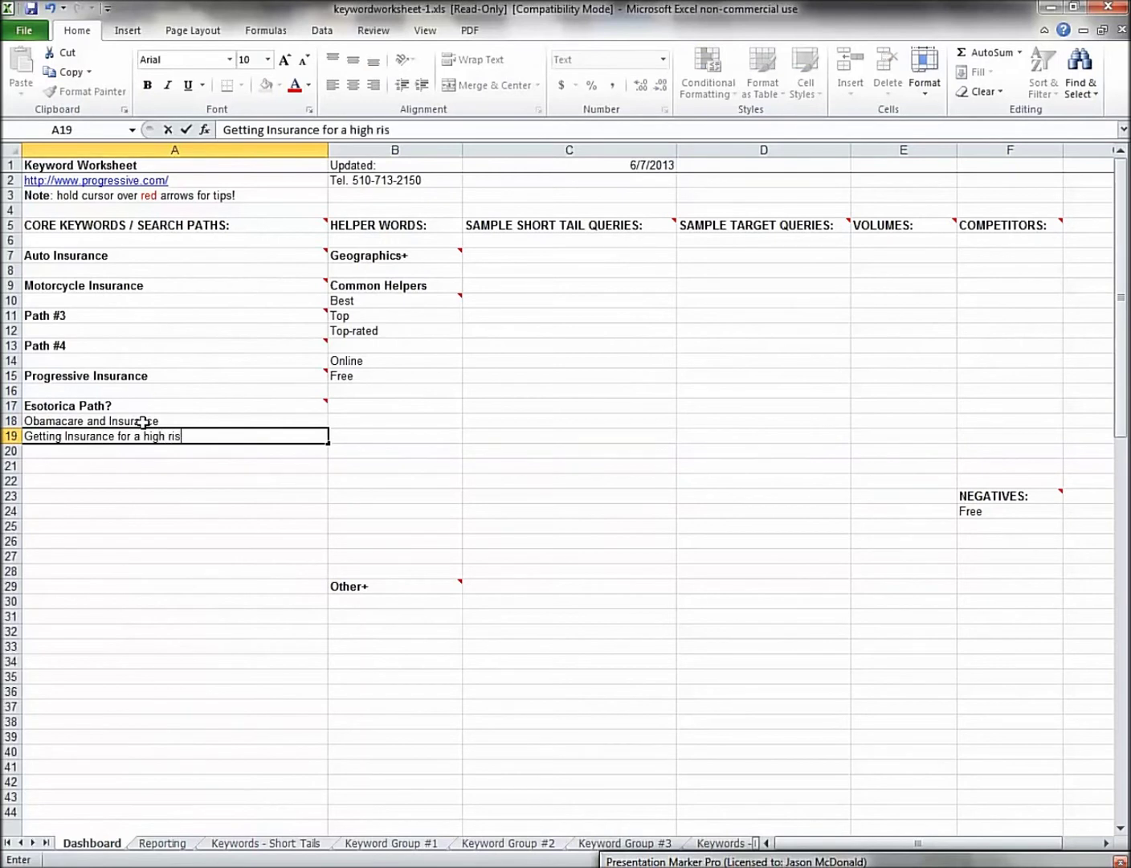
pyautogui.write('k driver')
pyautogui.moveTo(161, 255); pyautogui.dragTo(161, 348)
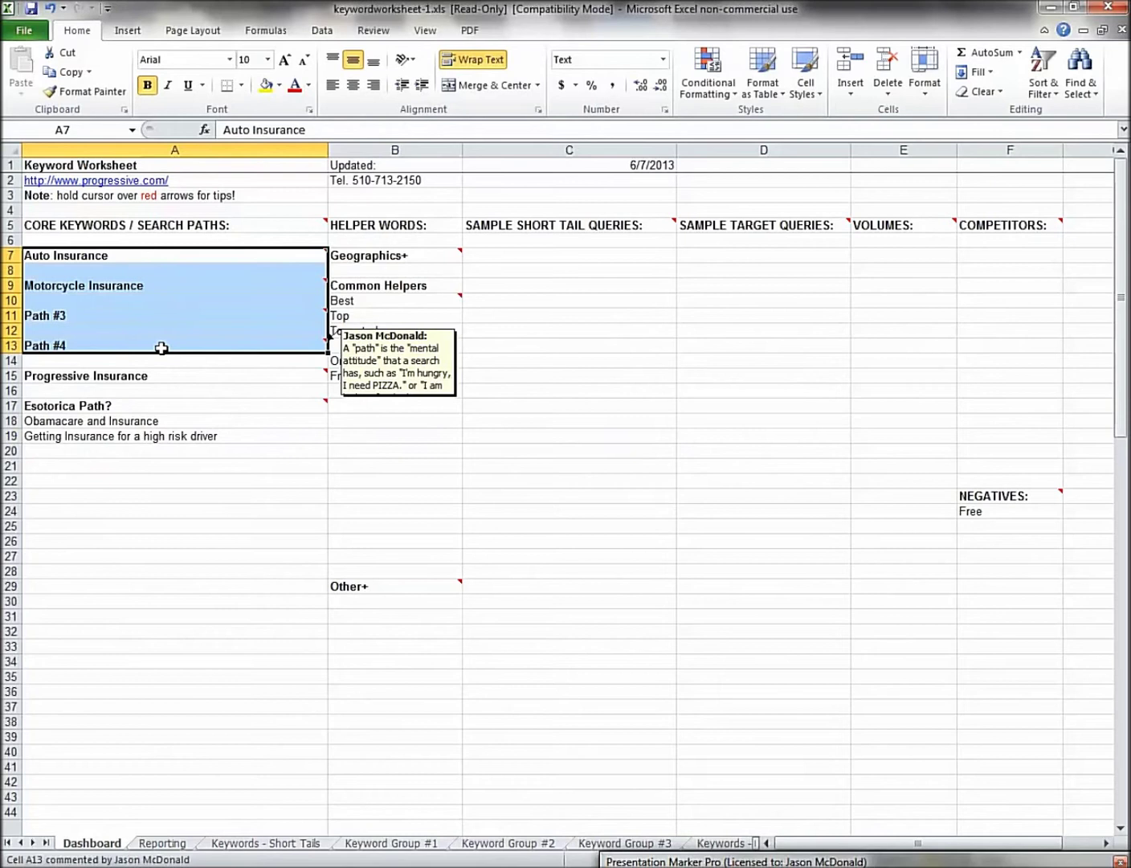
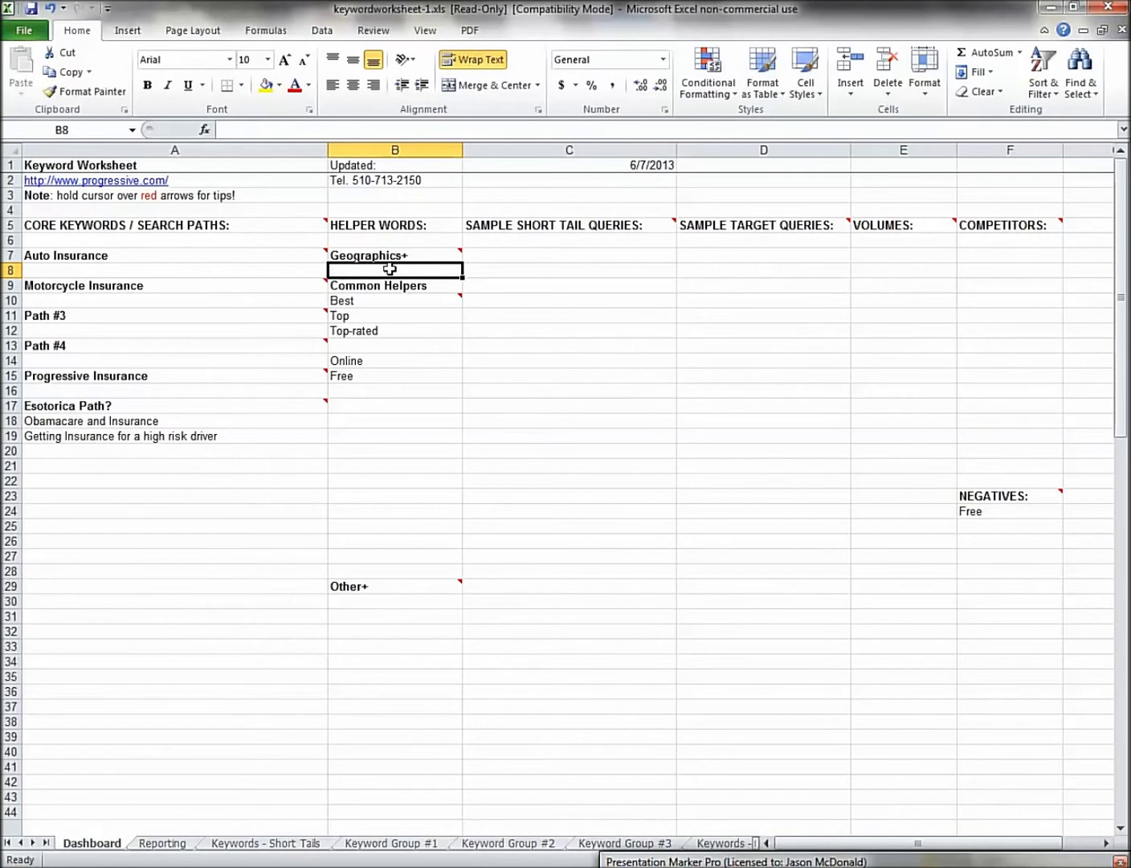
# Move the Common Helpers block from B9:B17 down so that it starts at B19.
pyautogui.moveTo(391, 288); pyautogui.dragTo(404, 401)
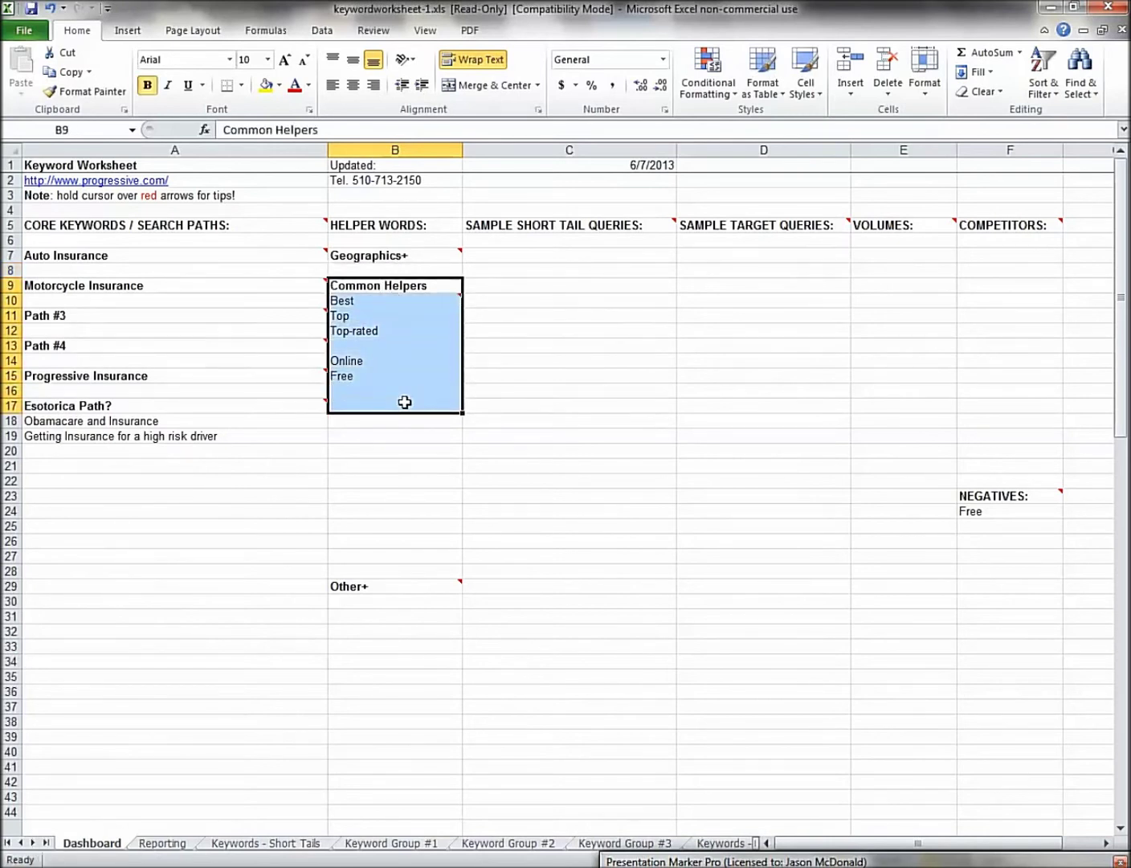
pyautogui.hotkey('ctrl', 'x')
pyautogui.click(402, 434)
pyautogui.hotkey('ctrl', 'v')
# Enter "california", "florida" and "los angeles" in B8:B10 as geographic helper words under Geographics+.
pyautogui.click(367, 273)
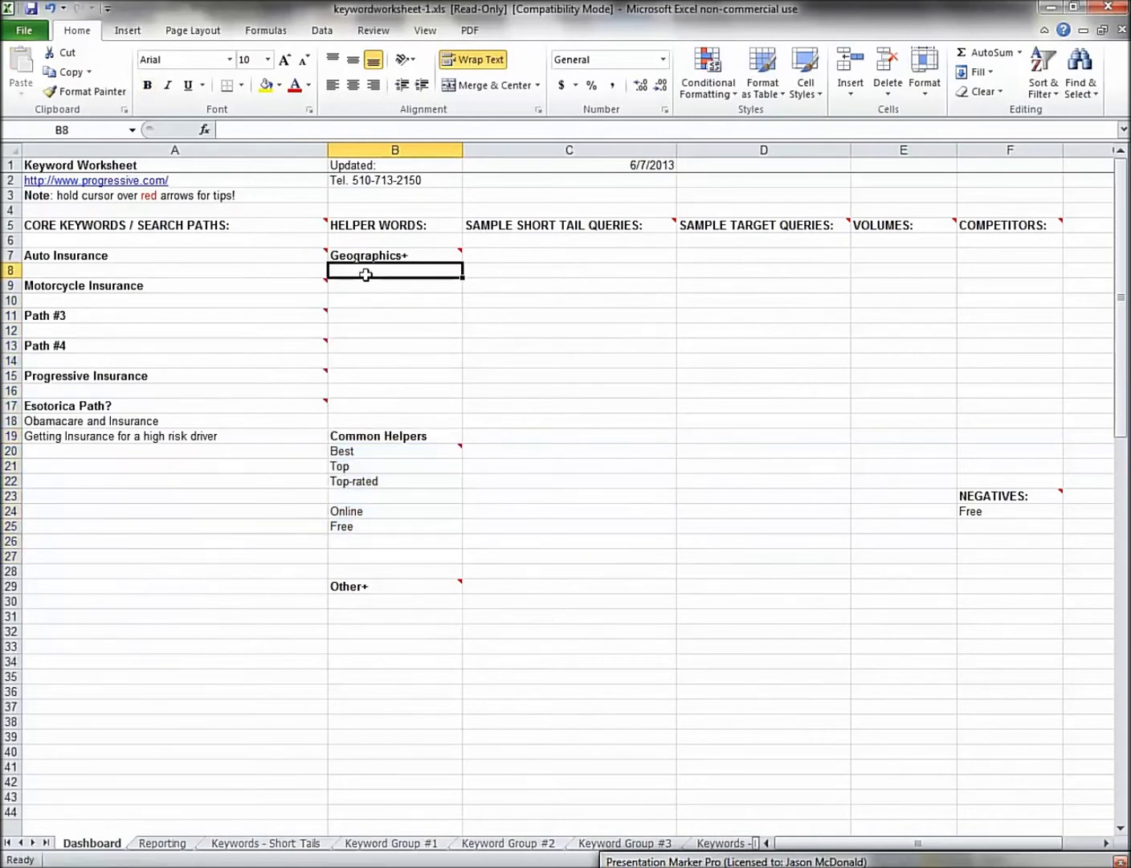
pyautogui.write('california')
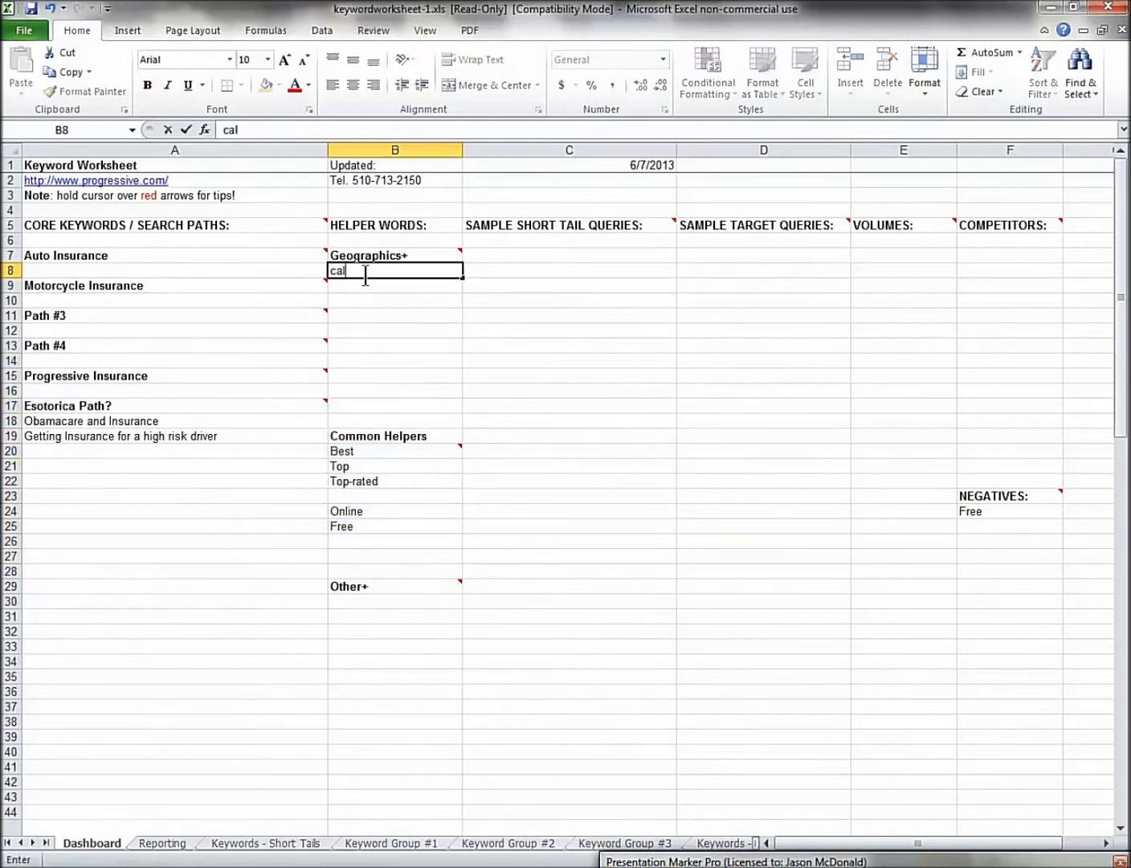
pyautogui.press('Return')
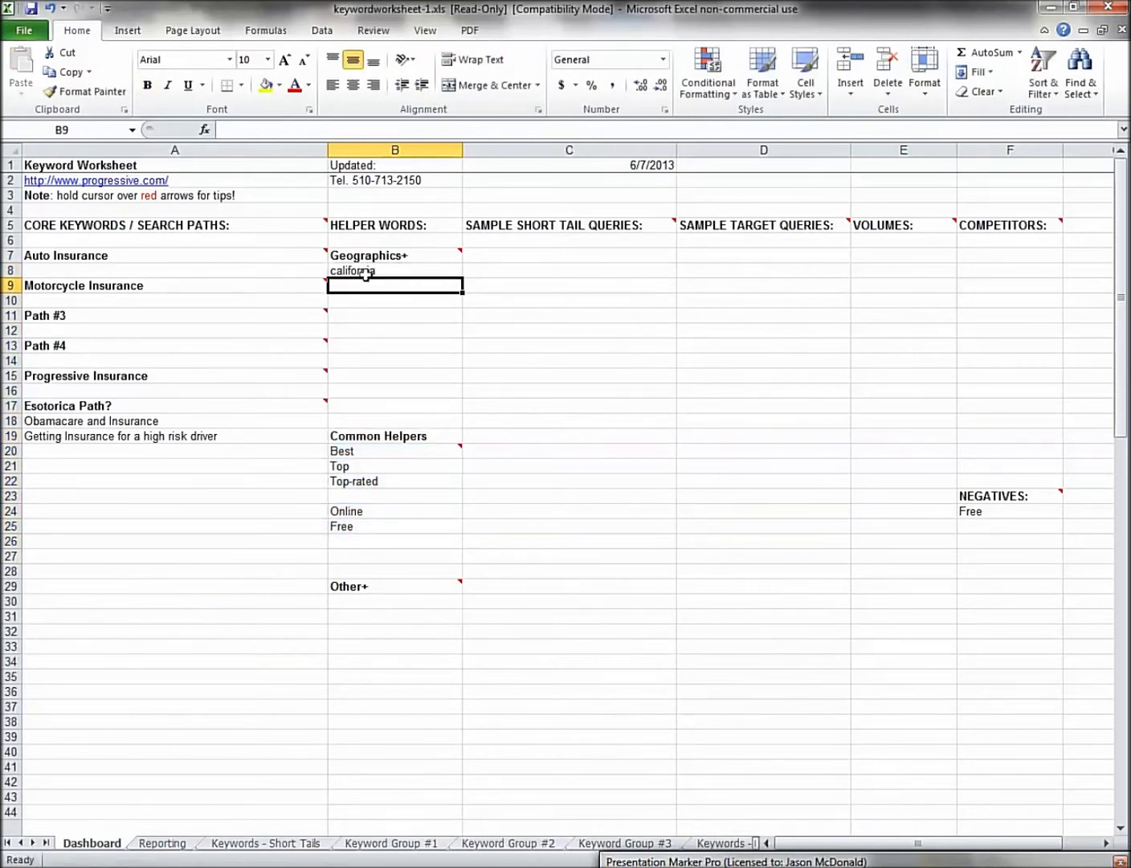
pyautogui.write('florida')
pyautogui.press('Return')
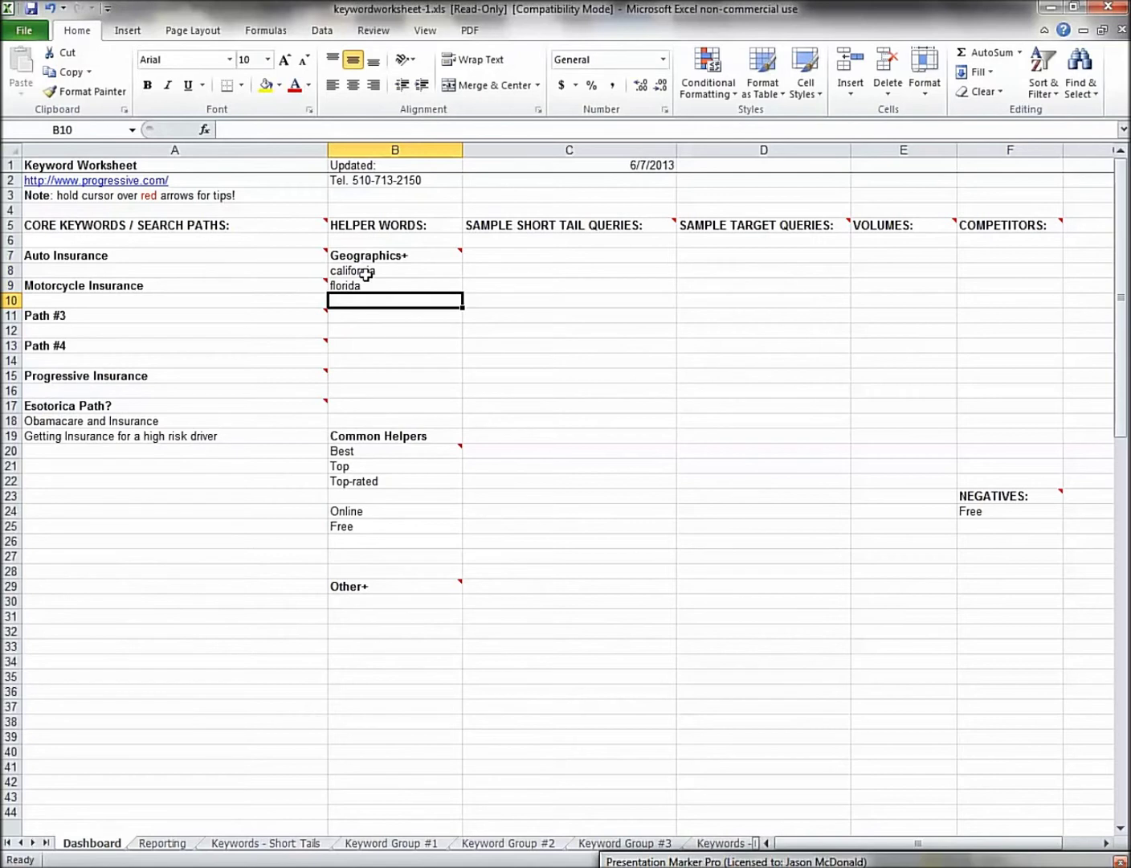
pyautogui.write('los angeles')
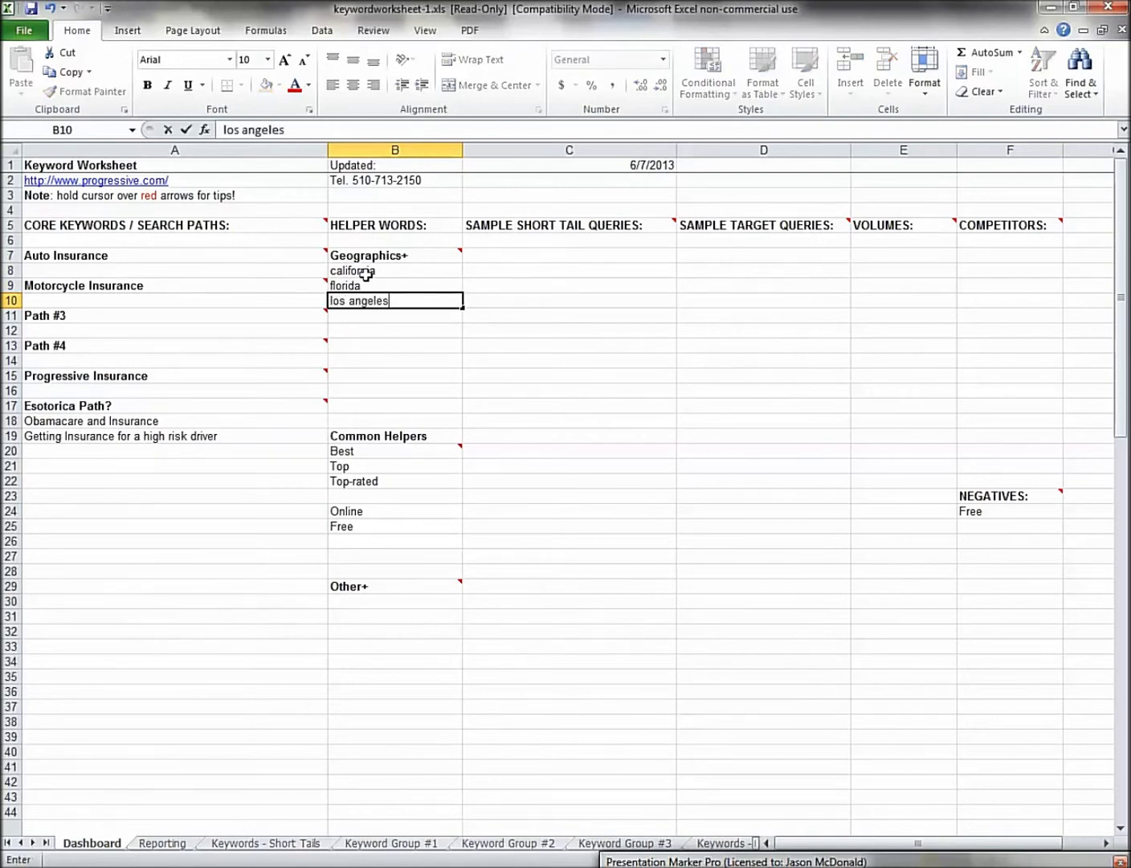
pyautogui.press('Return')
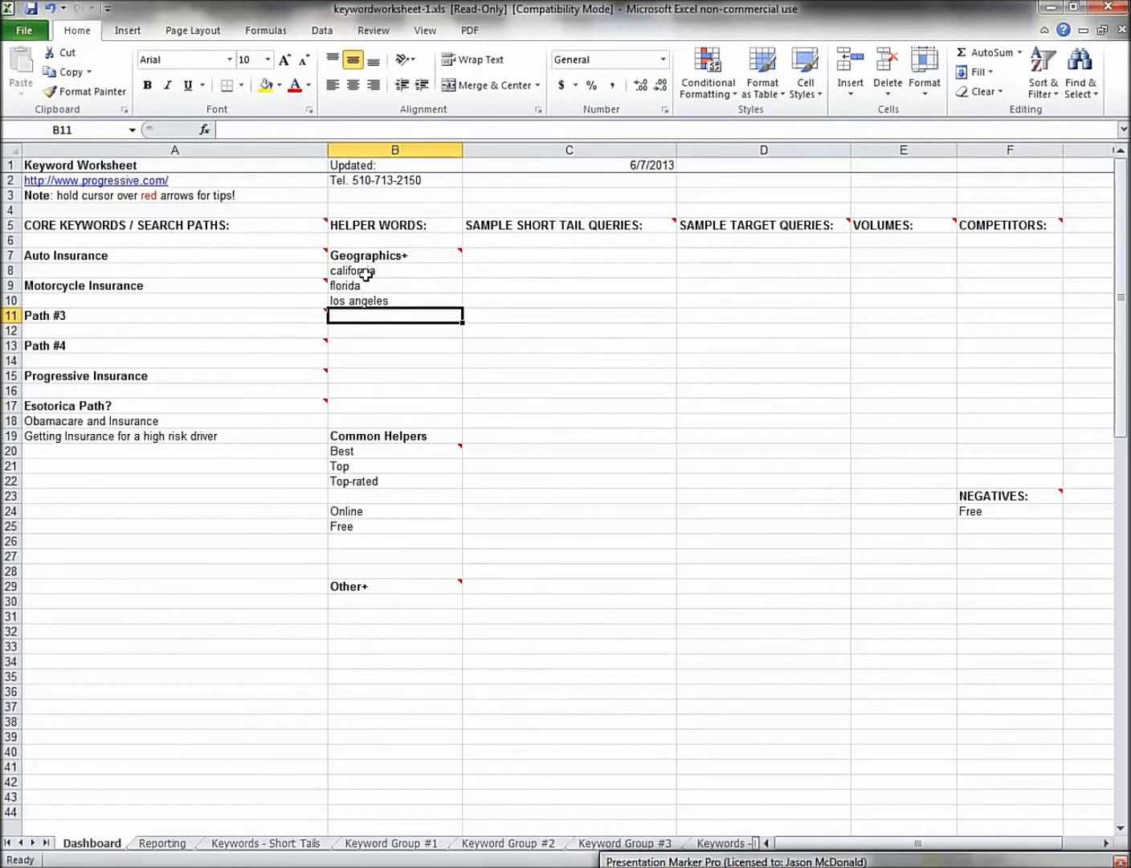
pyautogui.click(376, 448)
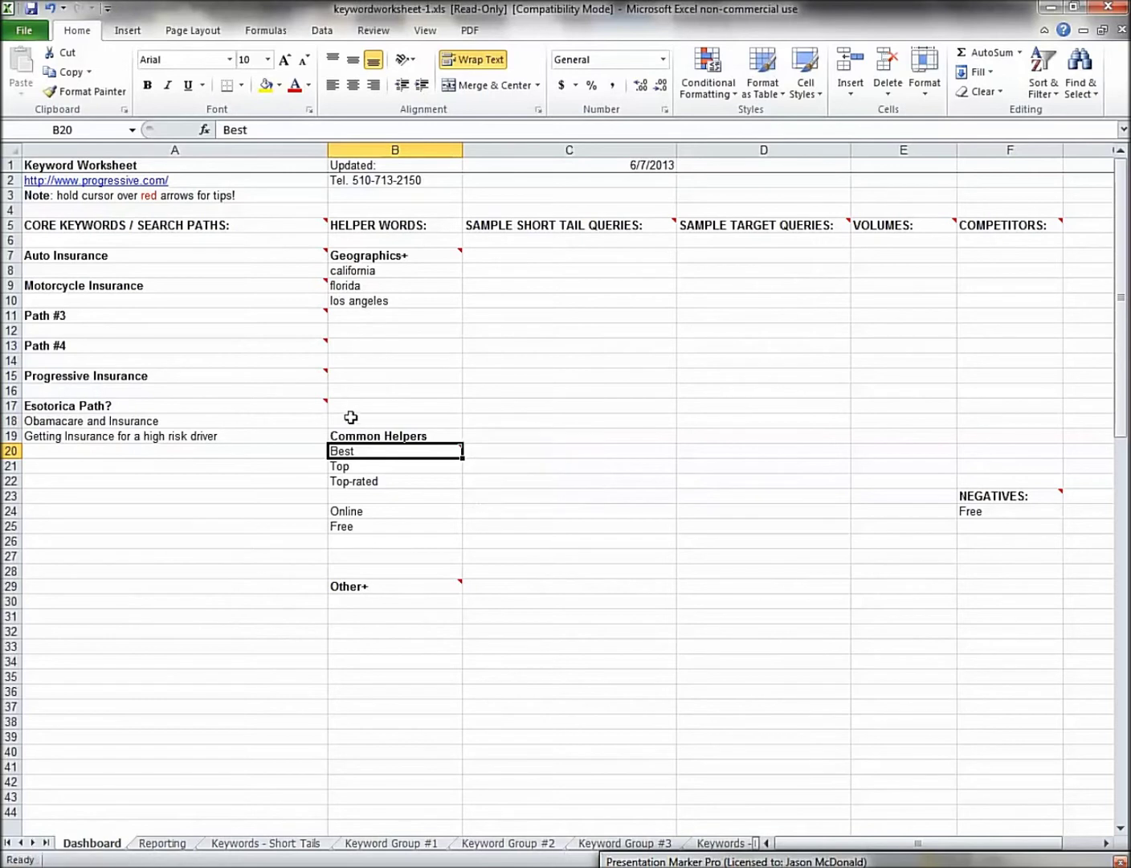
pyautogui.click(166, 287)
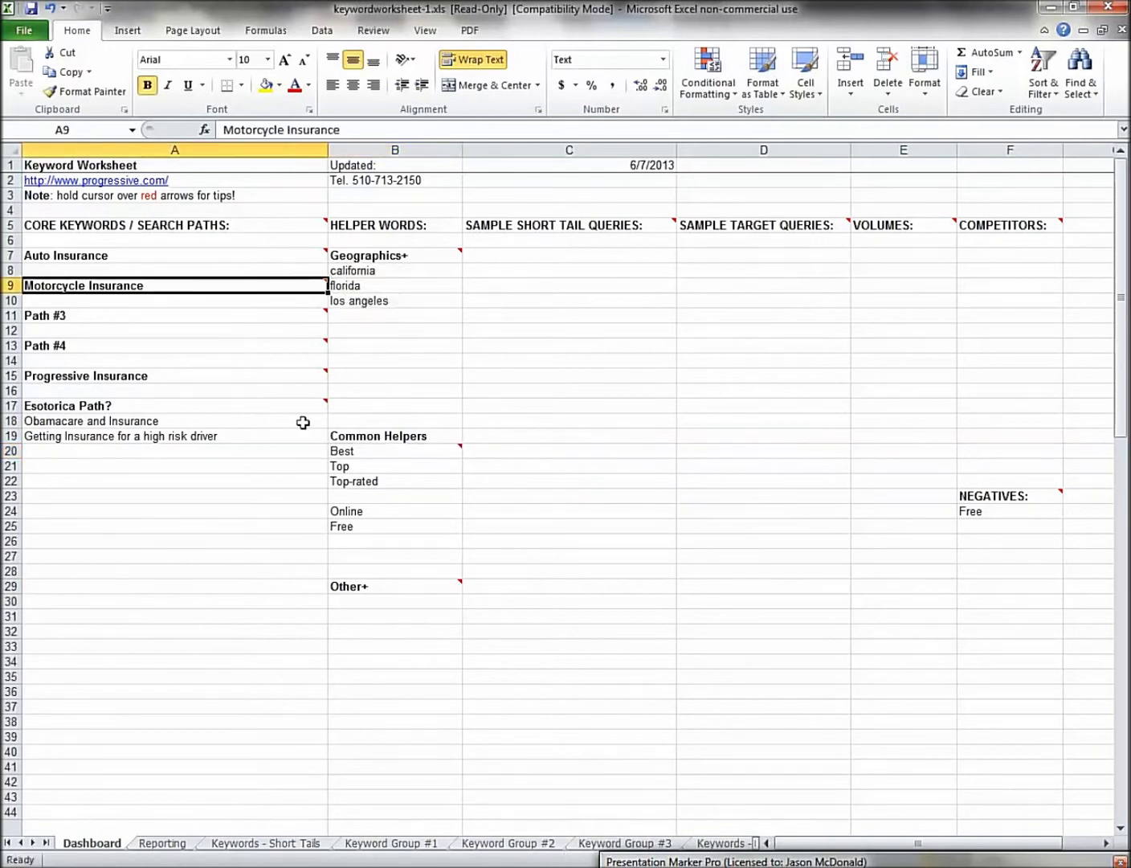
pyautogui.click(375, 457)
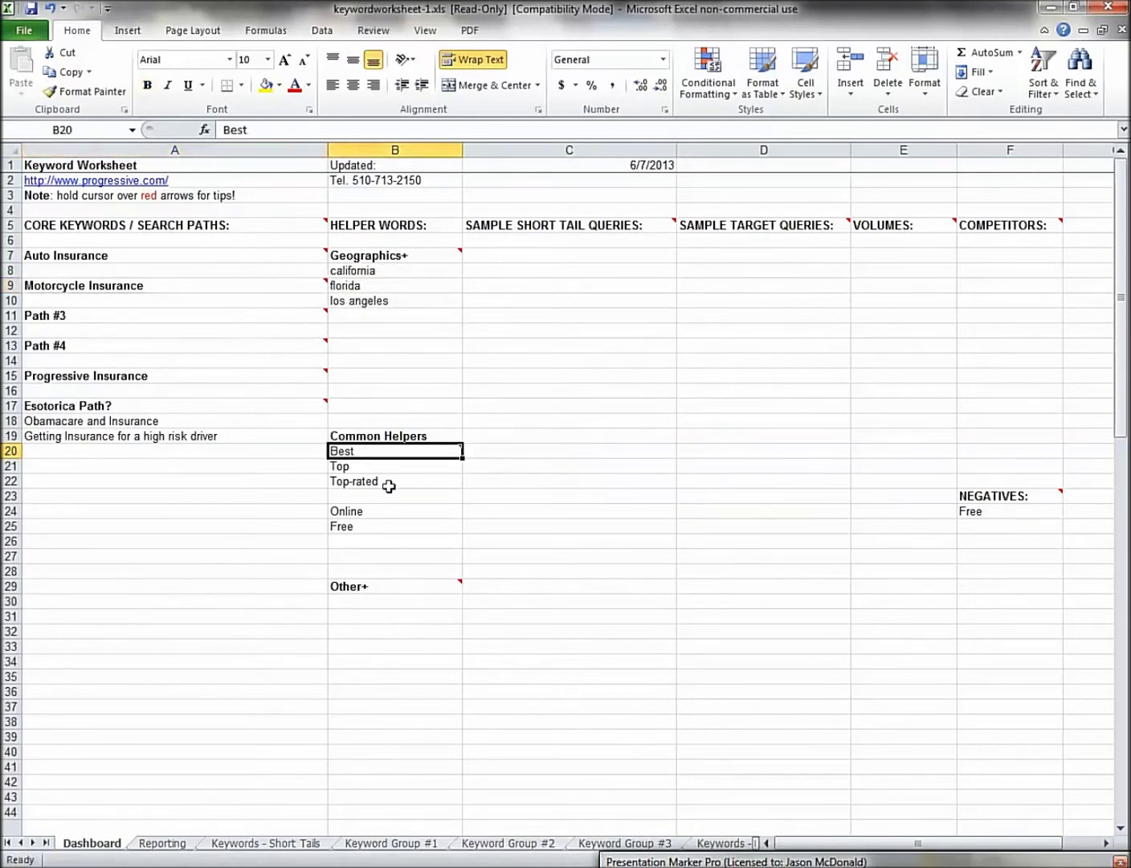
# Replace the common helper in B25 with "Cheap" and add "Rates" in B26 and "Quotes" in B27.
pyautogui.click(376, 526)
pyautogui.press('BackSpace')
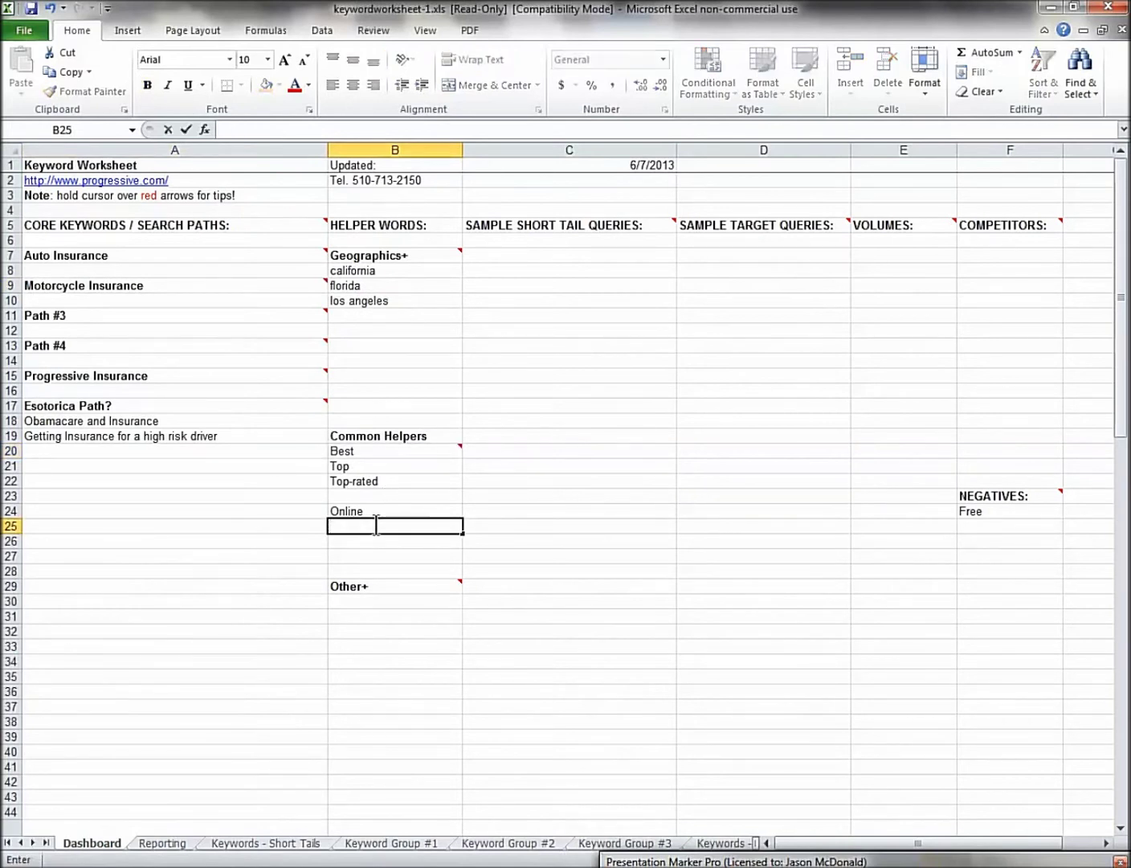
pyautogui.write('Cheap')
pyautogui.press('Return')
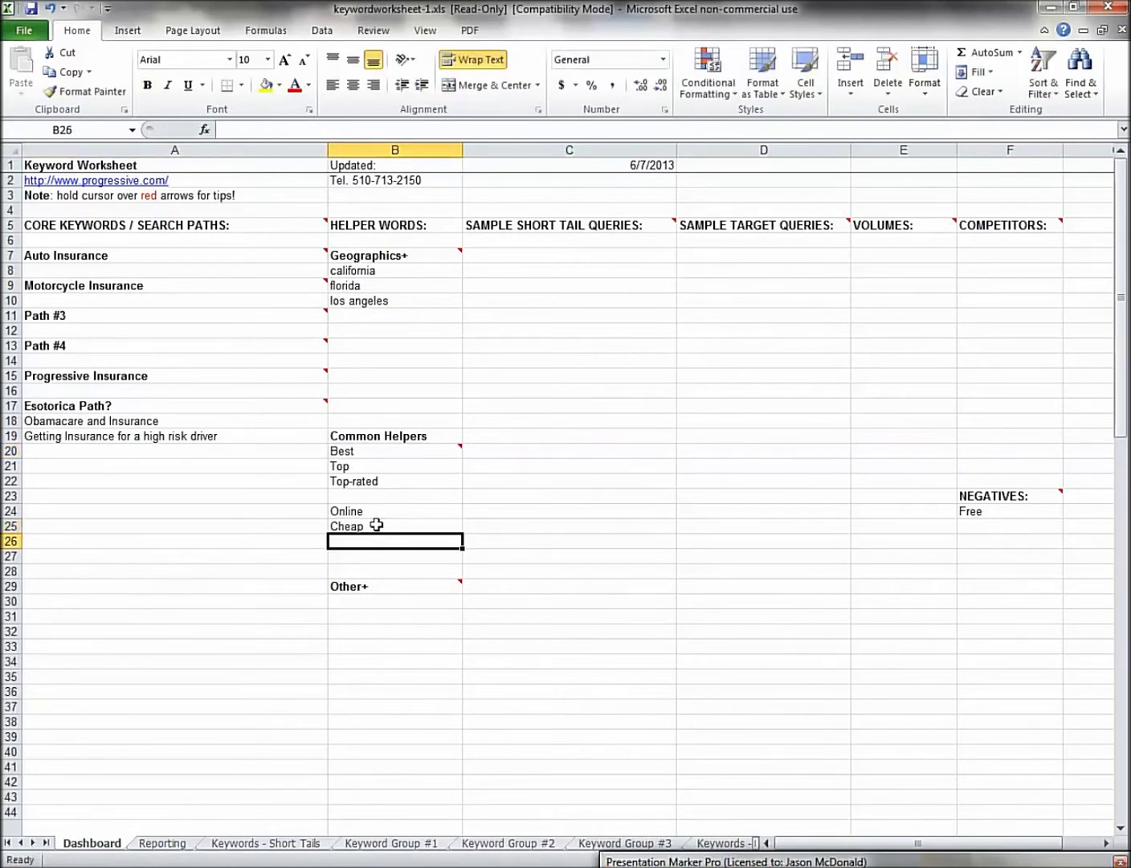
pyautogui.write('Rates')
pyautogui.press('Return')
pyautogui.write('Quotes')
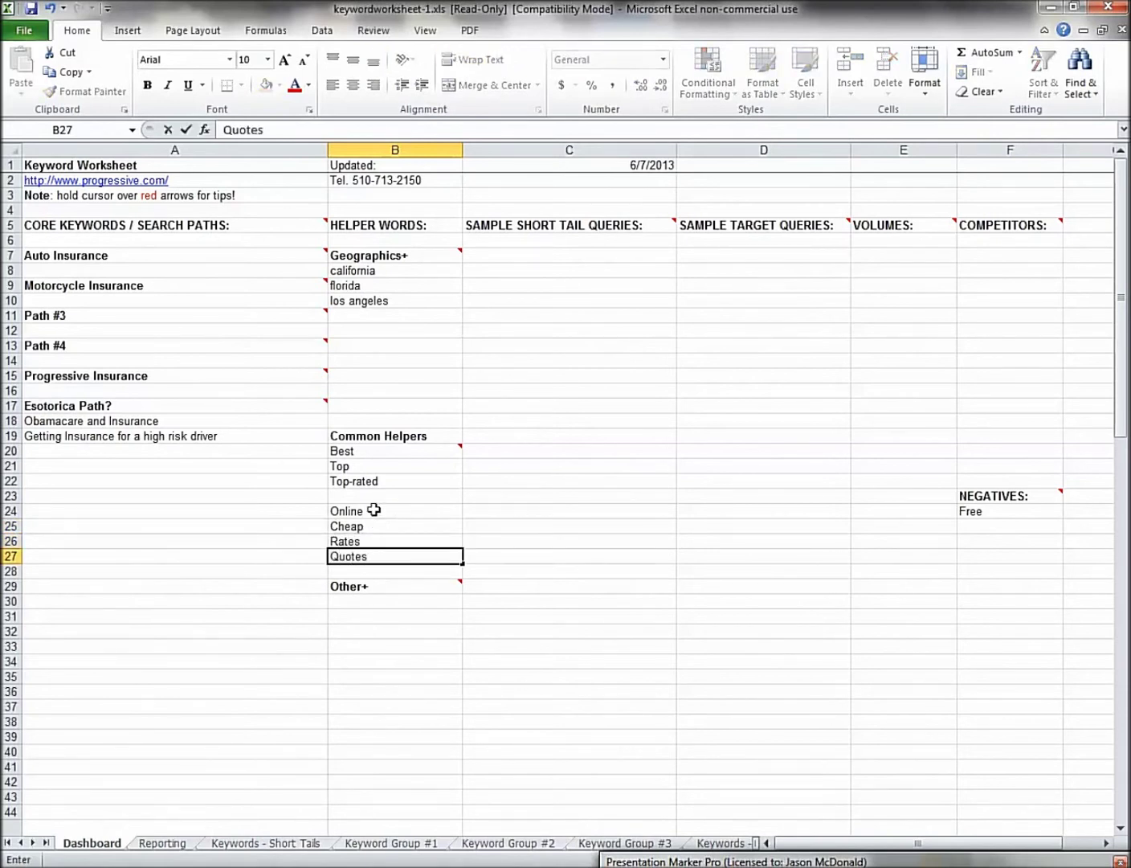
pyautogui.click(364, 495)
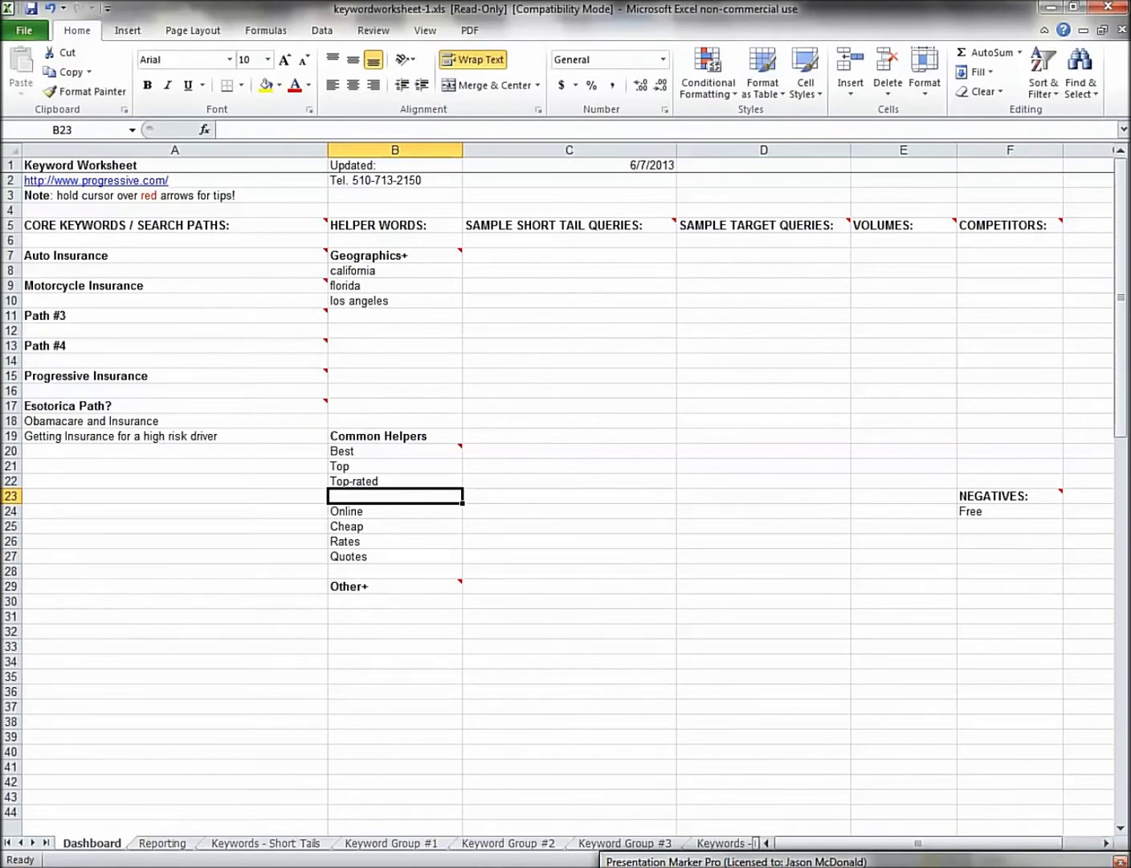
pyautogui.moveTo(18, 243); pyautogui.dragTo(114, 270)
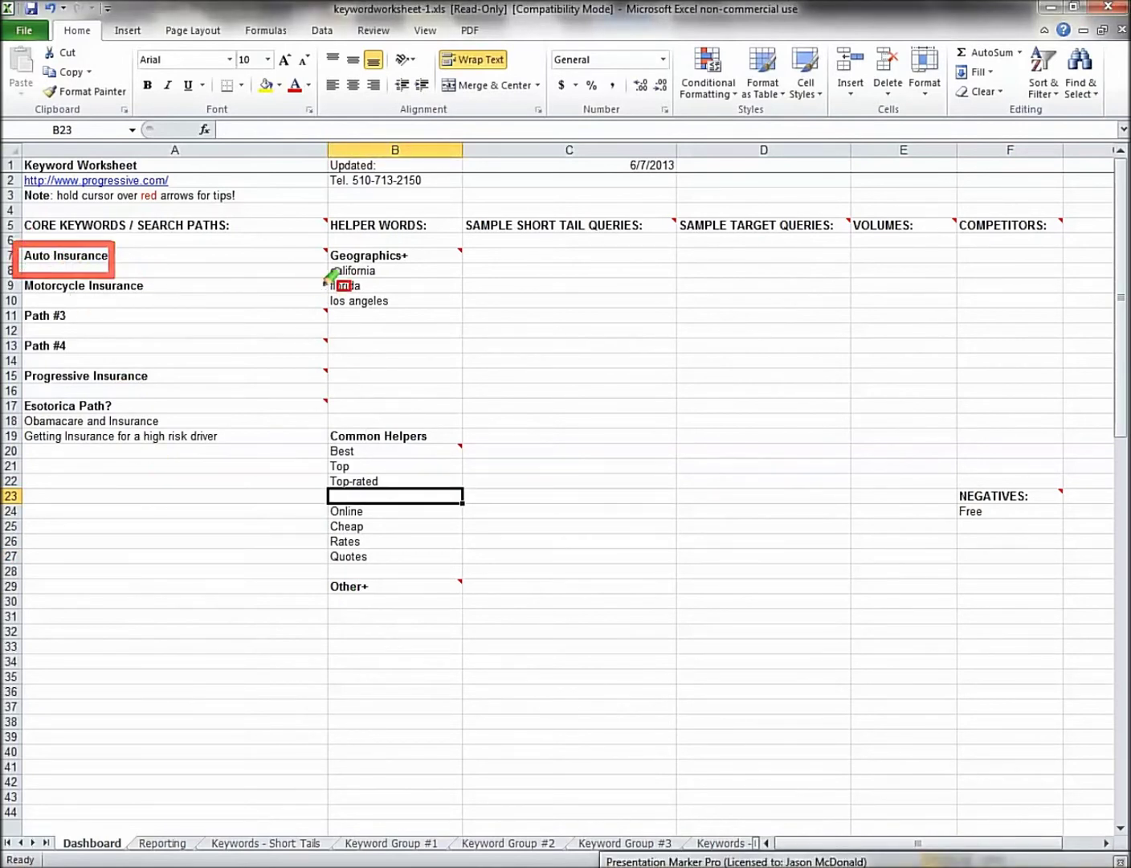
pyautogui.moveTo(314, 259); pyautogui.dragTo(386, 282)
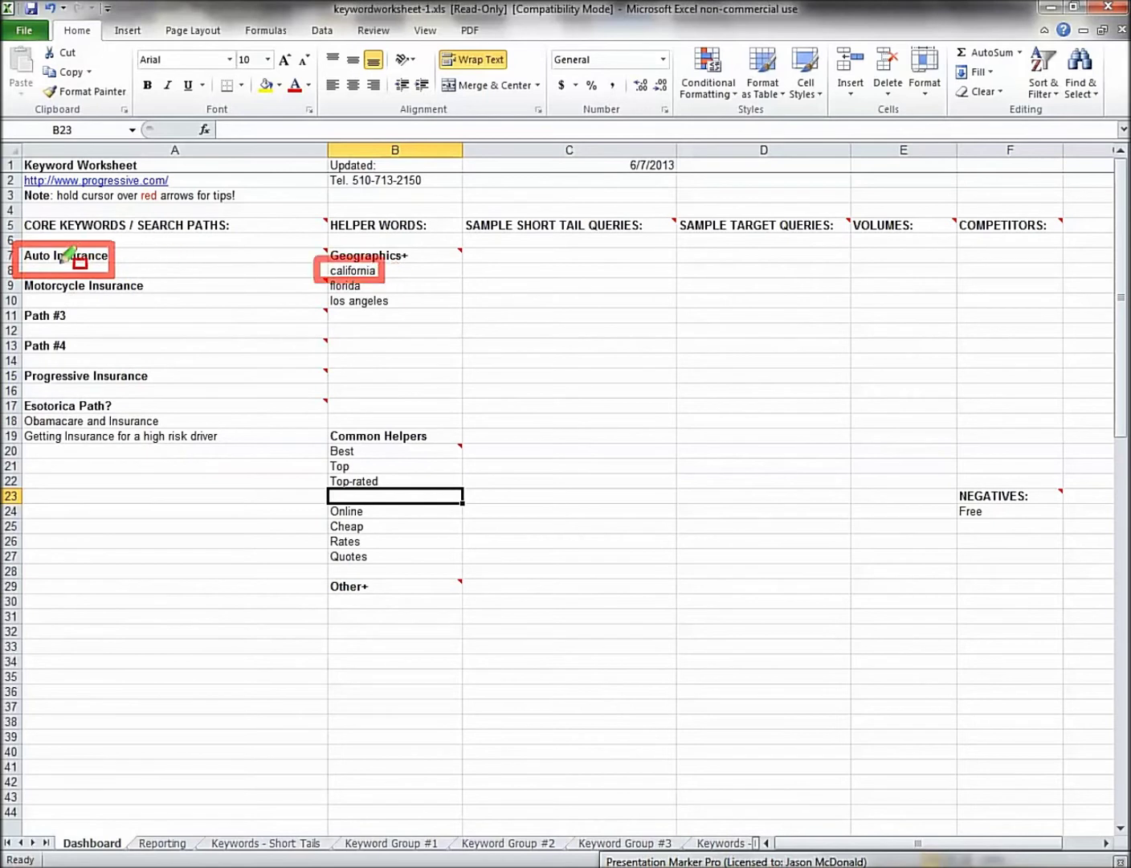
pyautogui.moveTo(314, 473); pyautogui.dragTo(403, 497)
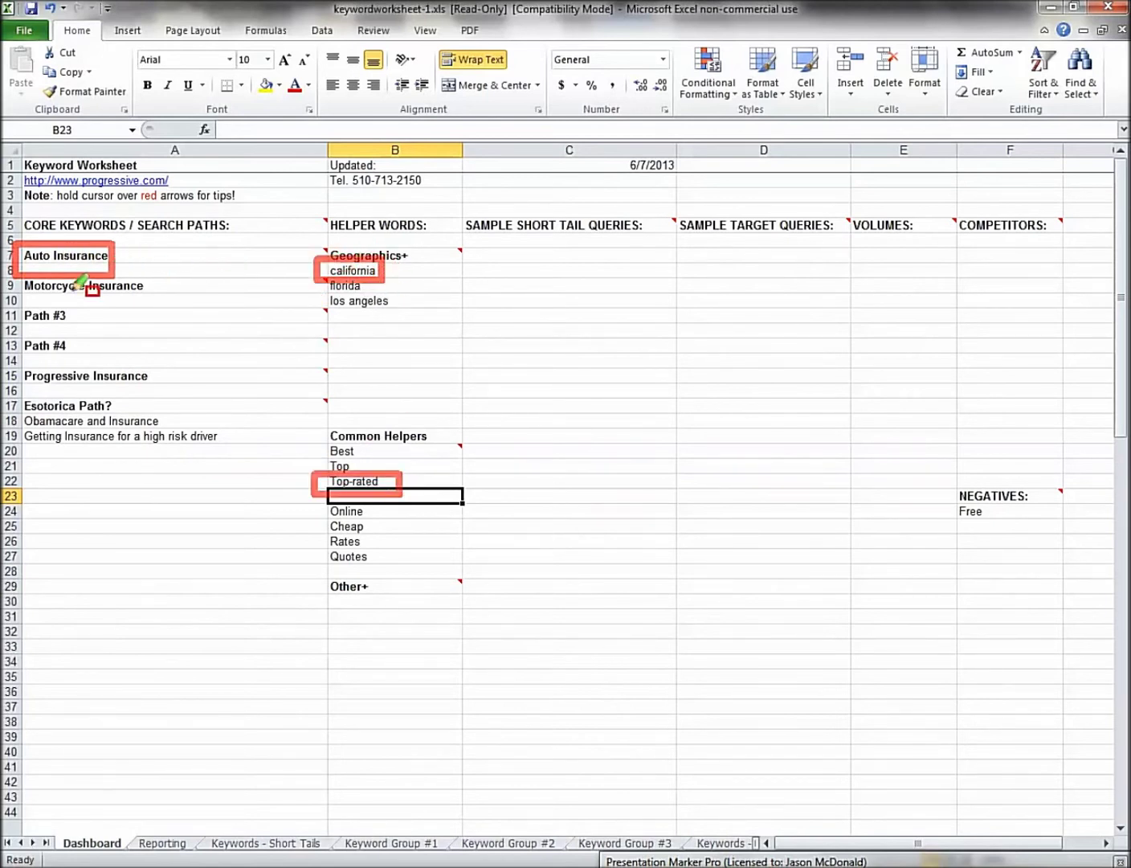
pyautogui.moveTo(43, 812)
pyautogui.mouseDown()
pyautogui.moveTo(165, 853)
pyautogui.moveTo(139, 861)
pyautogui.mouseUp()
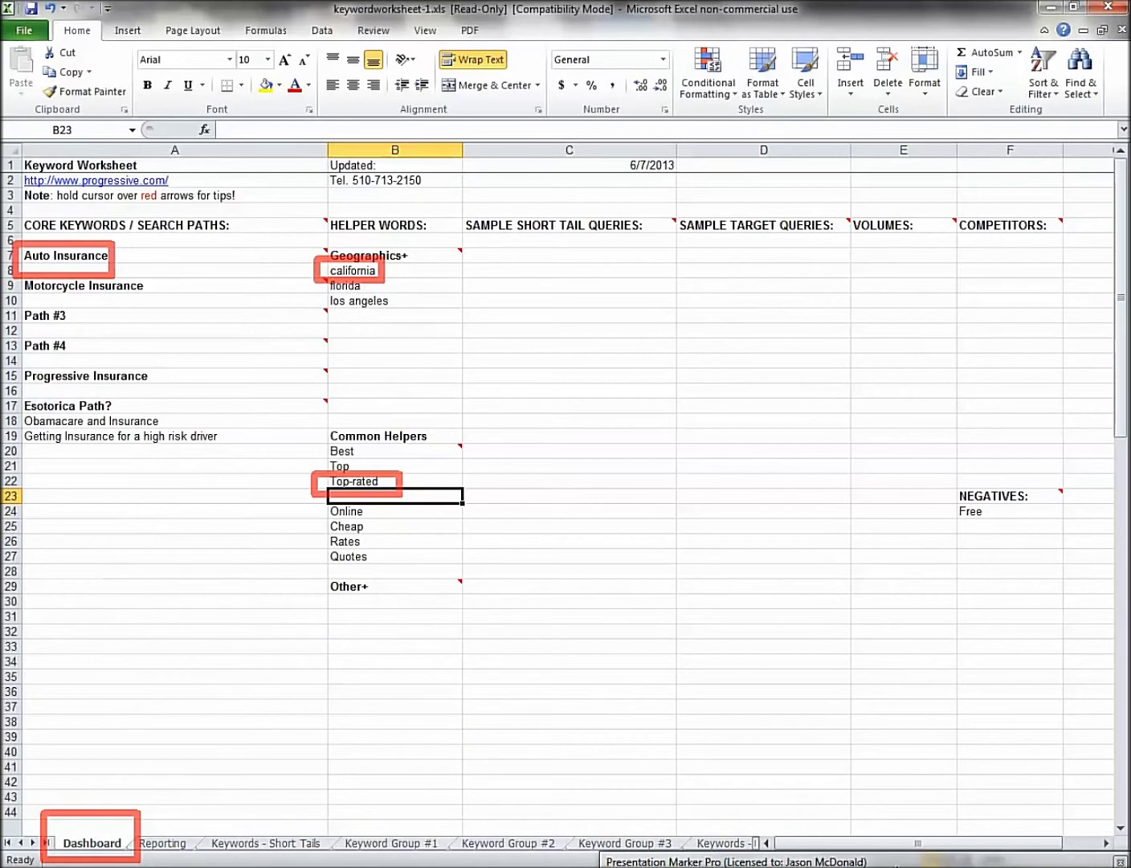
pyautogui.press('Escape')
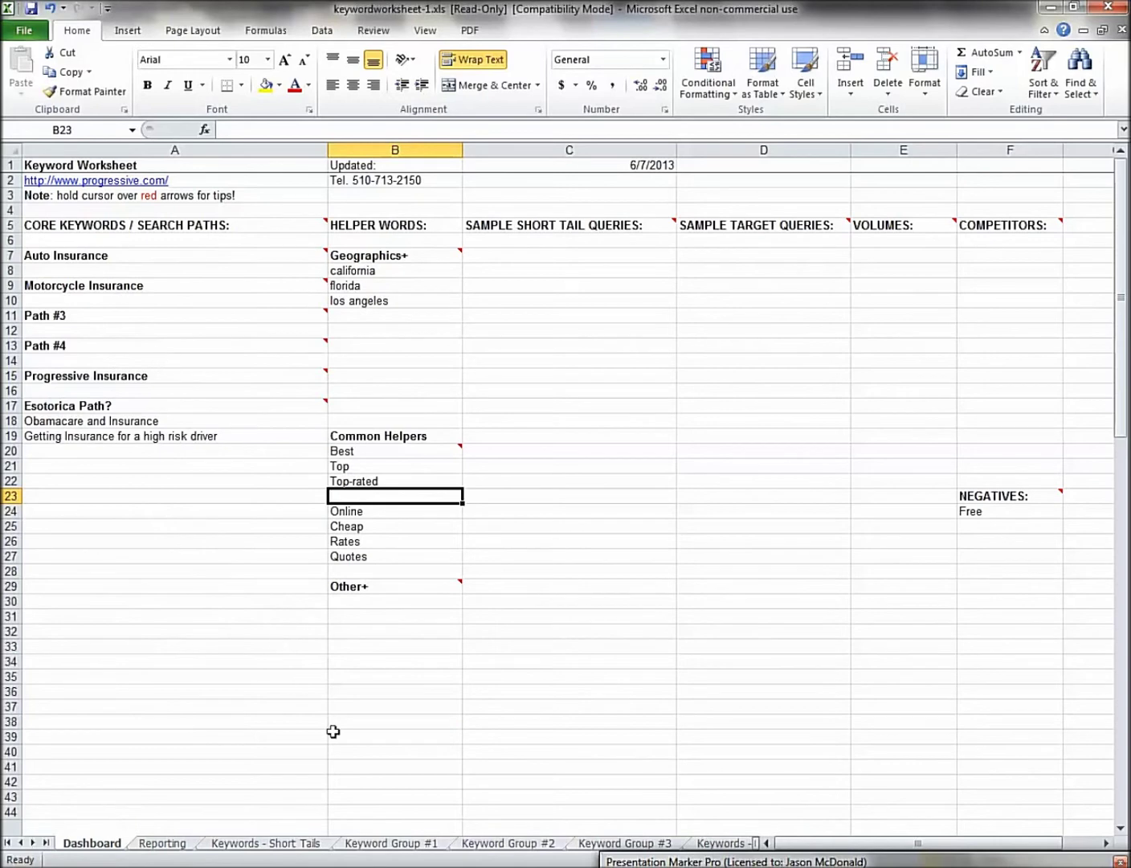
# Rename the Keyword Group #1 sheet as "Auto Insurance".
pyautogui.click(383, 844)
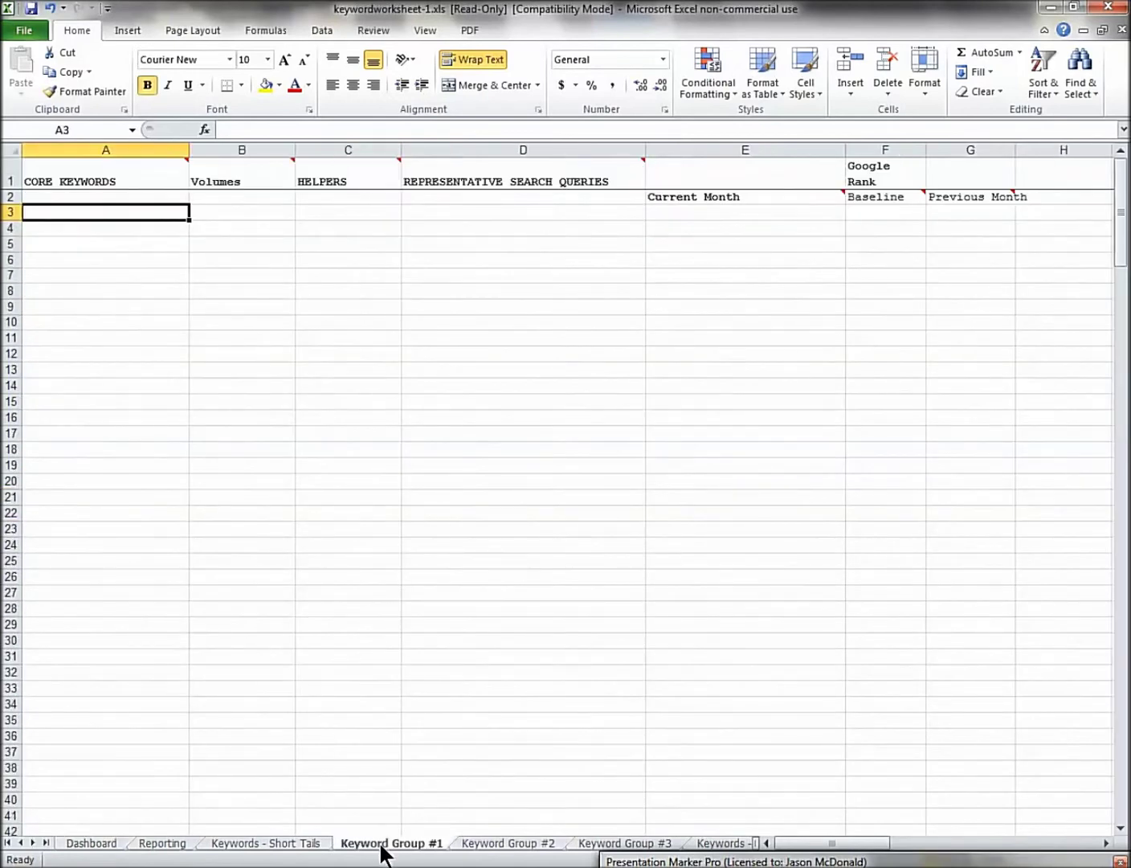
pyautogui.rightClick(382, 845)
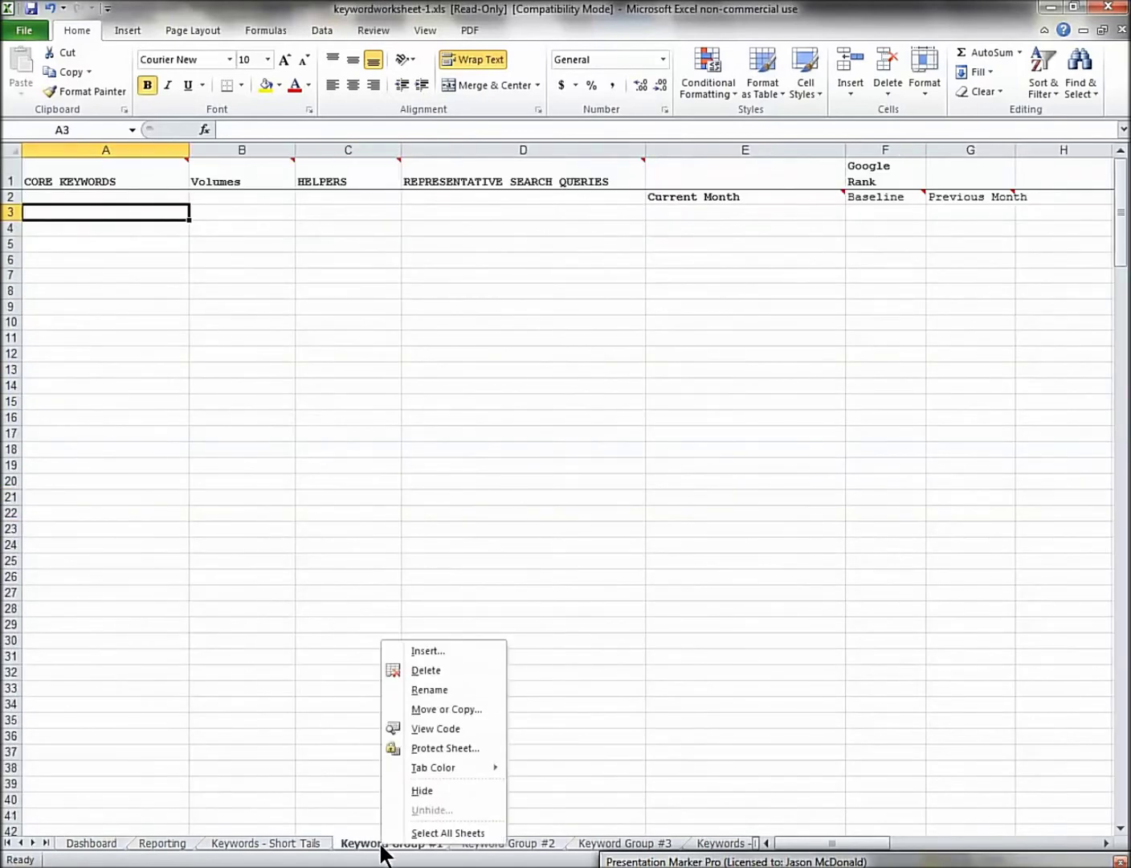
pyautogui.click(426, 689)
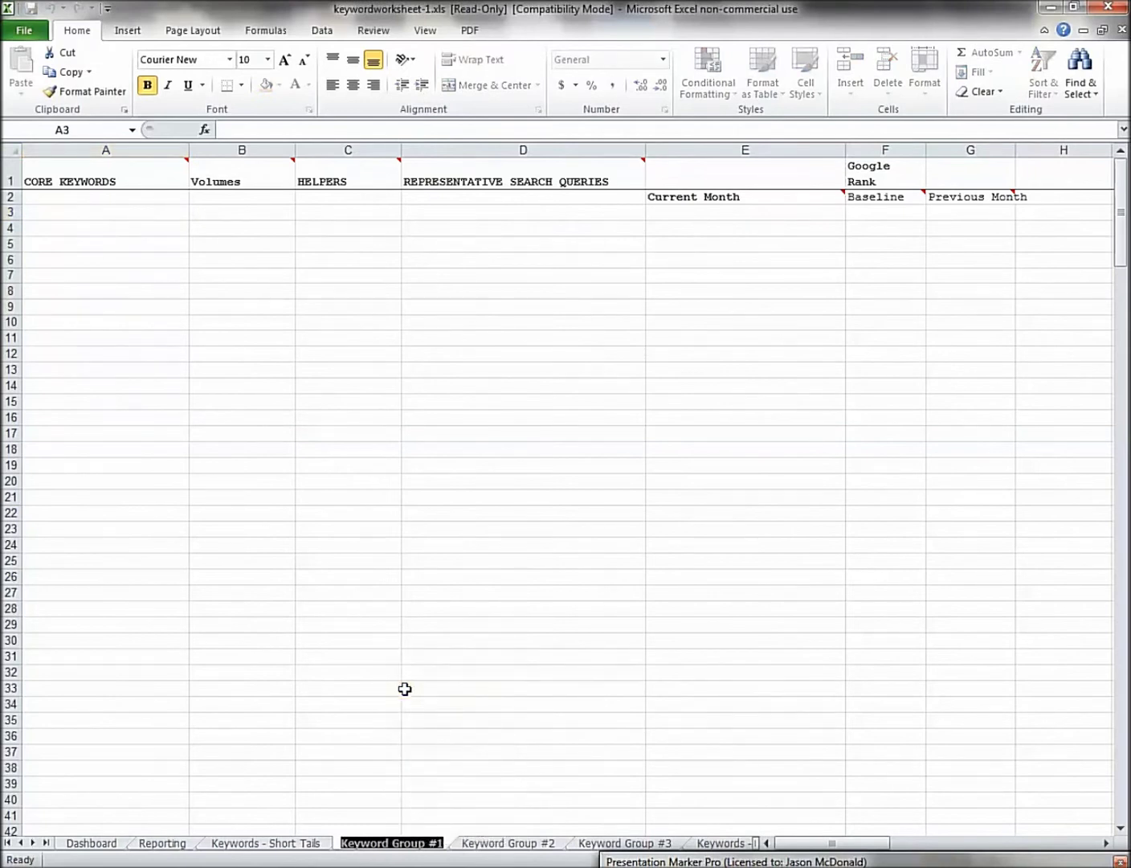
pyautogui.write('Auto IN')
pyautogui.write('surance')
pyautogui.press('Return')
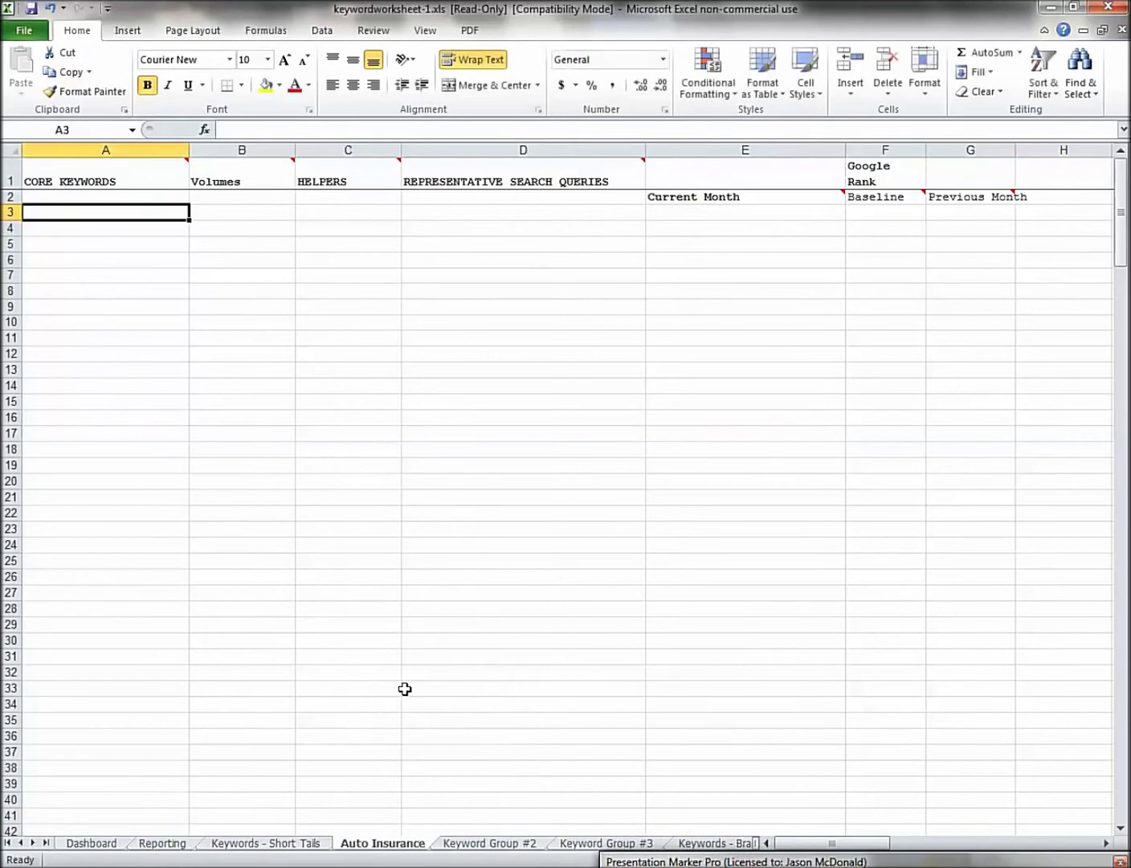
# Enter "Auto insurance" in A2 of the Auto Insurance sheet as the first core keyword.
pyautogui.click(108, 843)
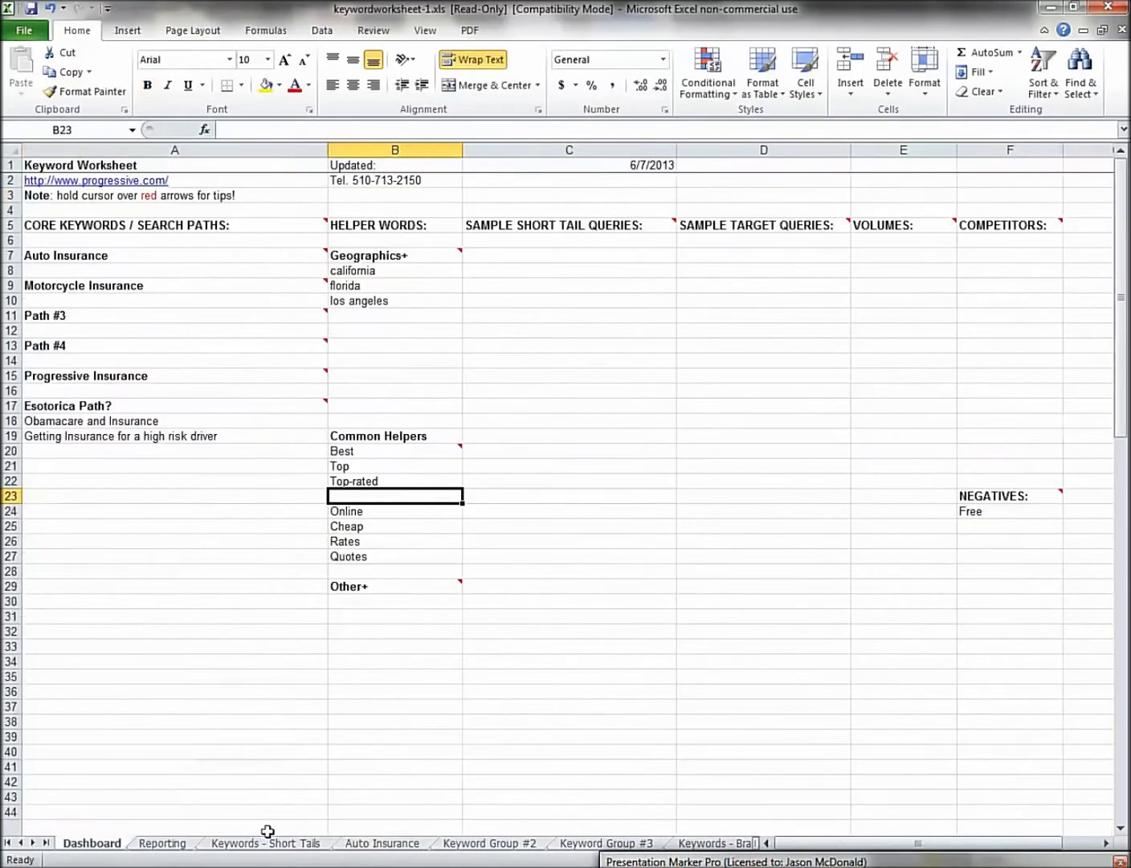
pyautogui.click(359, 846)
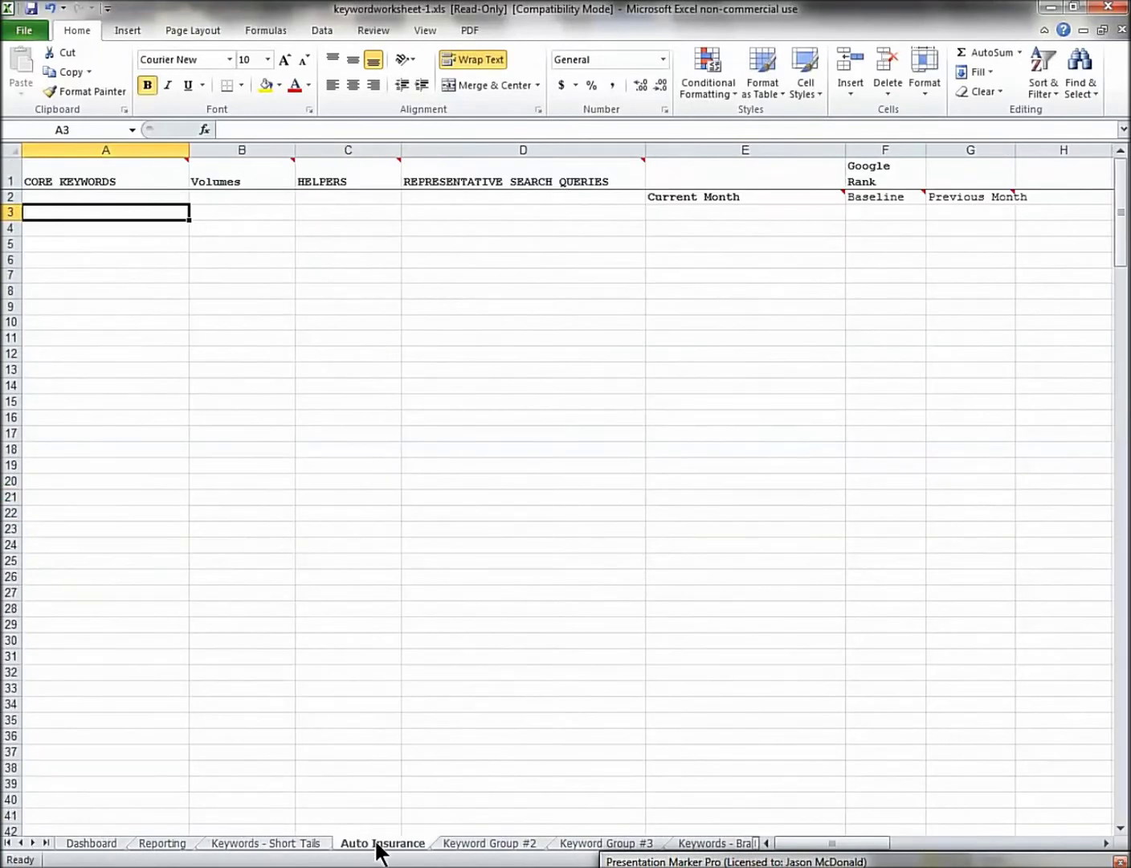
pyautogui.click(124, 200)
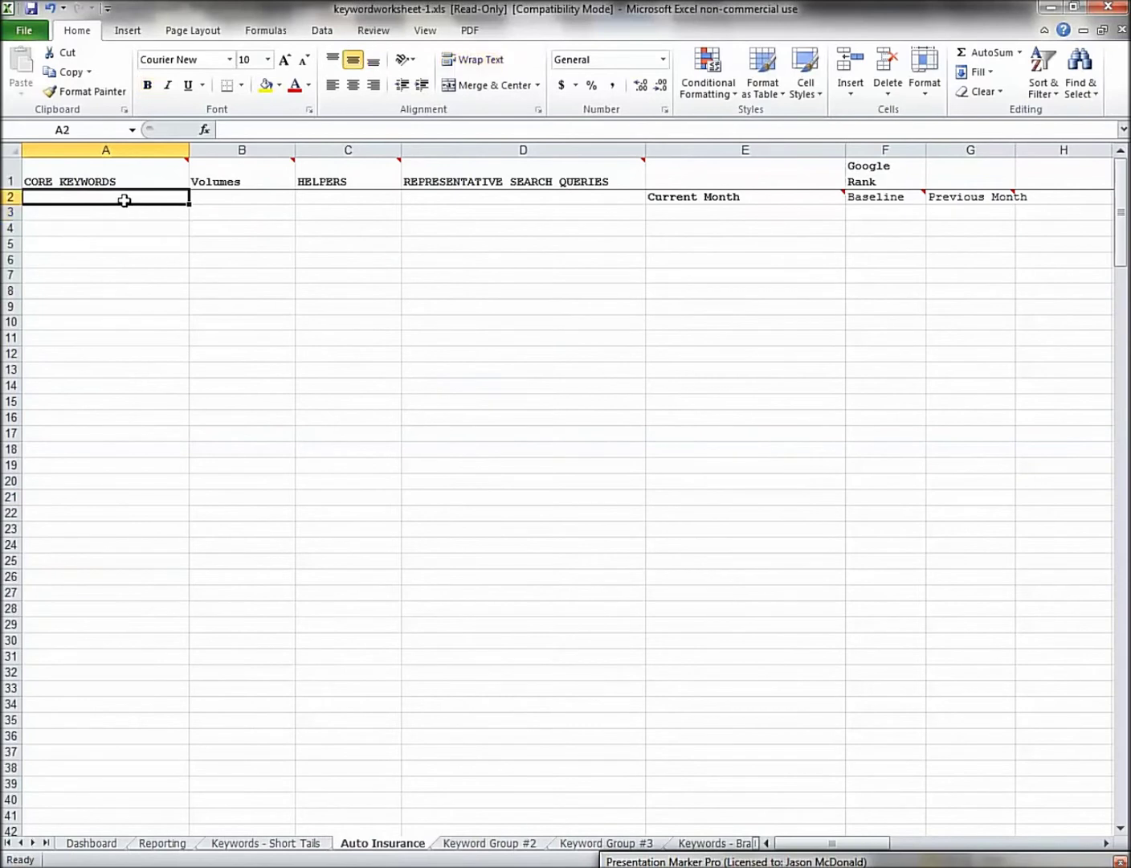
pyautogui.write('Aut')
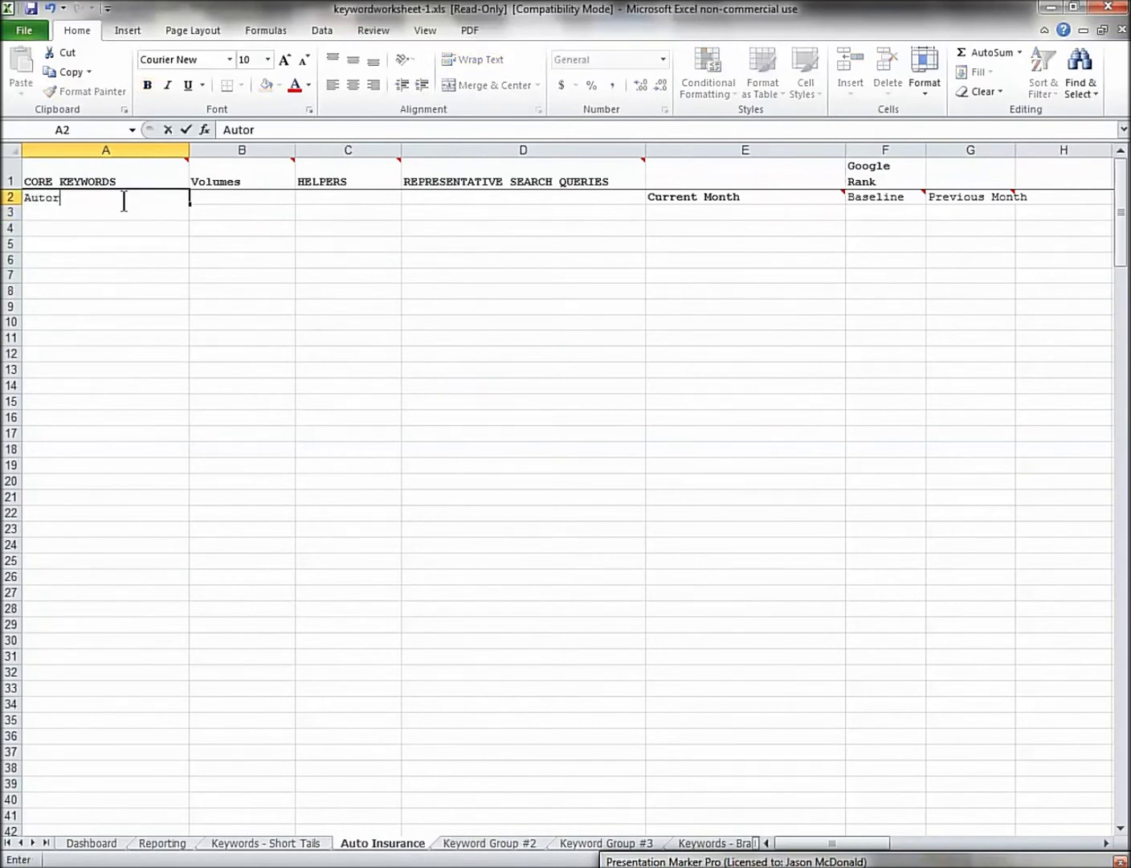
pyautogui.write('o insurance')
pyautogui.press('Return')
# Add the synonyms "Car insurance" in A3 and "Automobile insurance" in A4 under the core keywords.
pyautogui.write('Car')
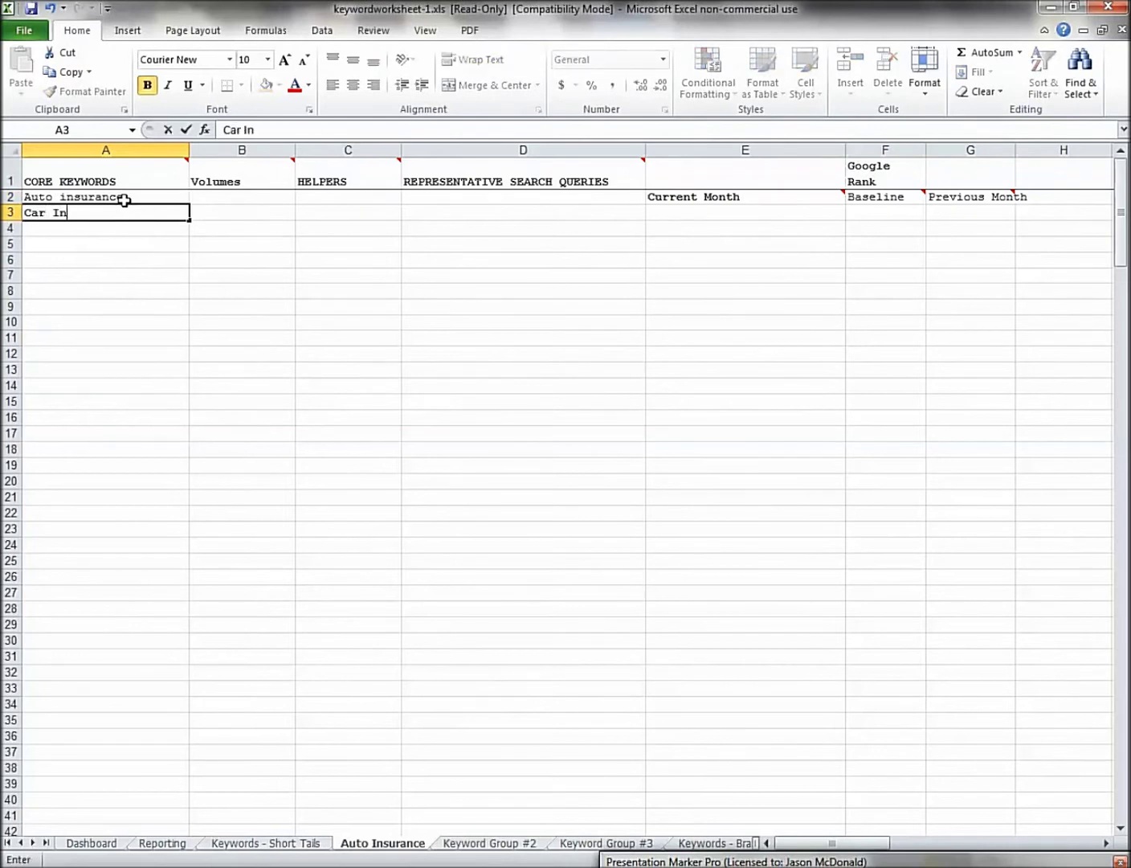
pyautogui.write(' instura')
pyautogui.press('BackSpace')
pyautogui.press('BackSpace')
pyautogui.press('BackSpace')
pyautogui.press('BackSpace')
pyautogui.write('urance')
pyautogui.press('Return')
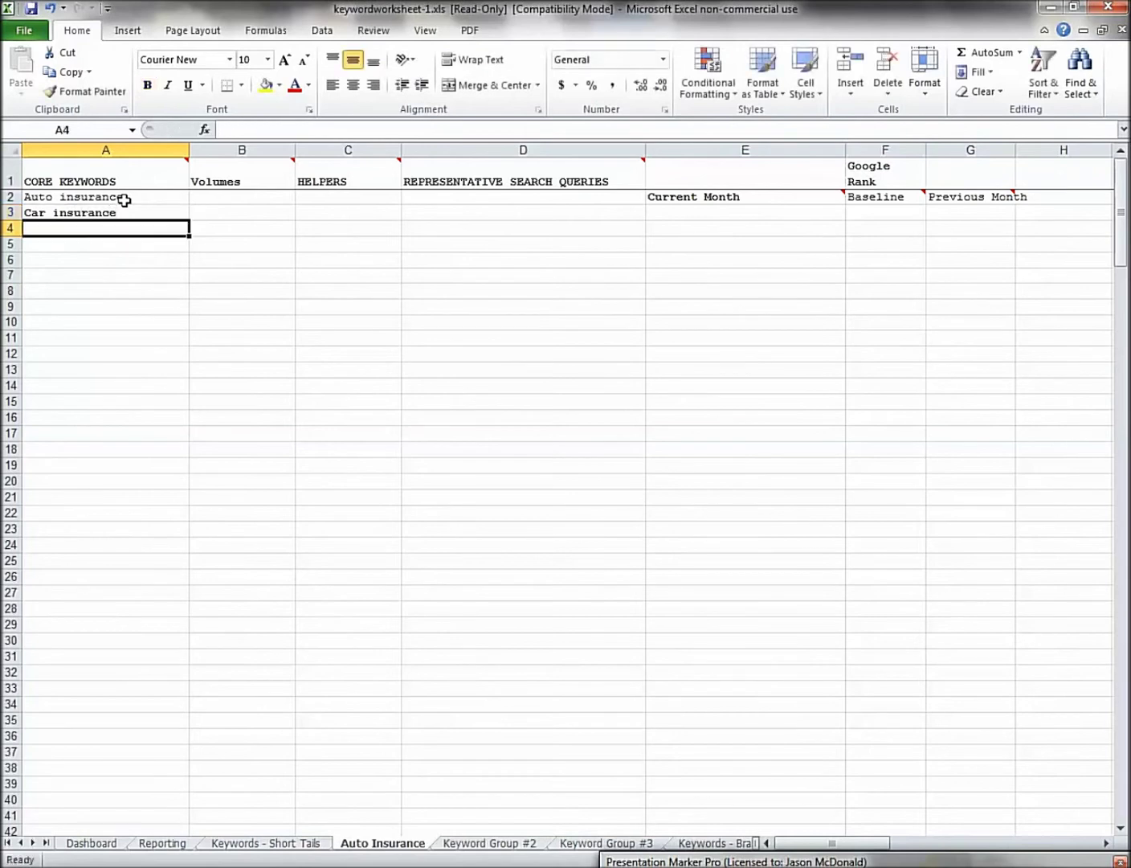
pyautogui.write('Automobile insurance')
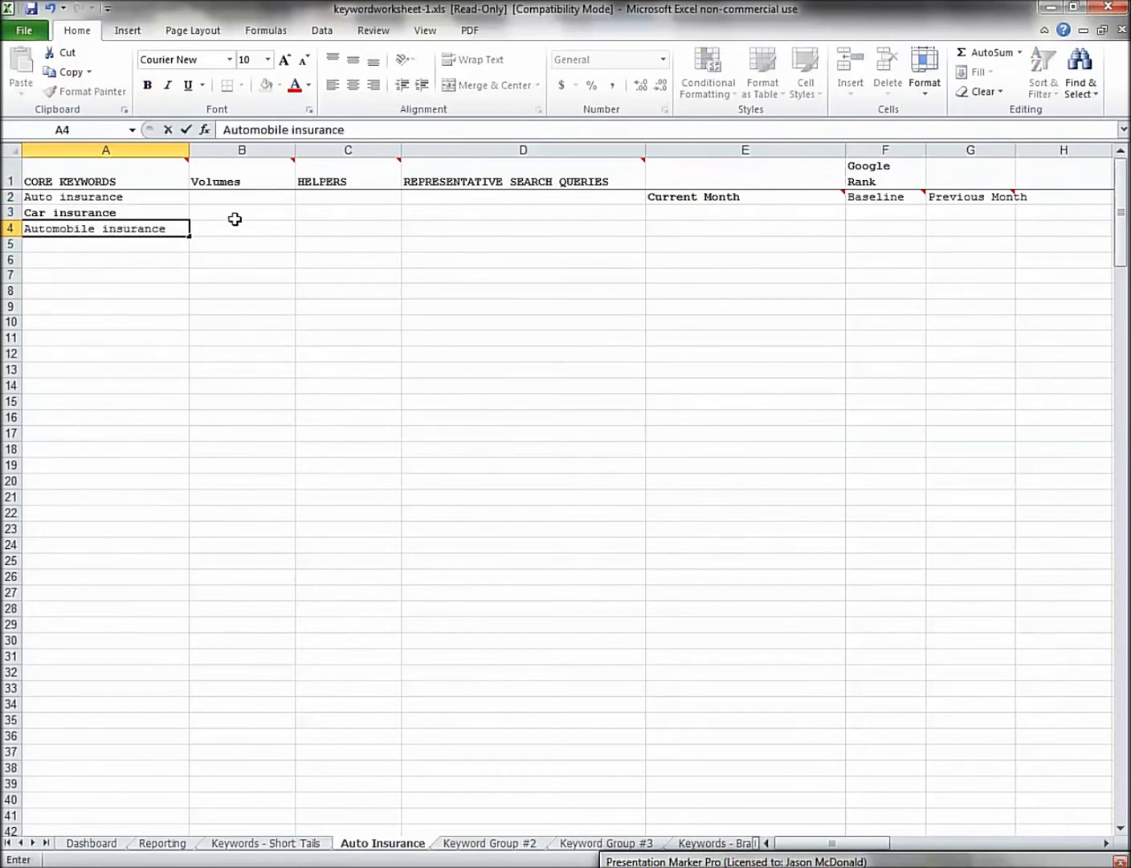
# Copy the helper words from B7:B29 of the Dashboard sheet into the HELPERS column of the Auto Insurance sheet, starting at C2.
pyautogui.click(316, 206)
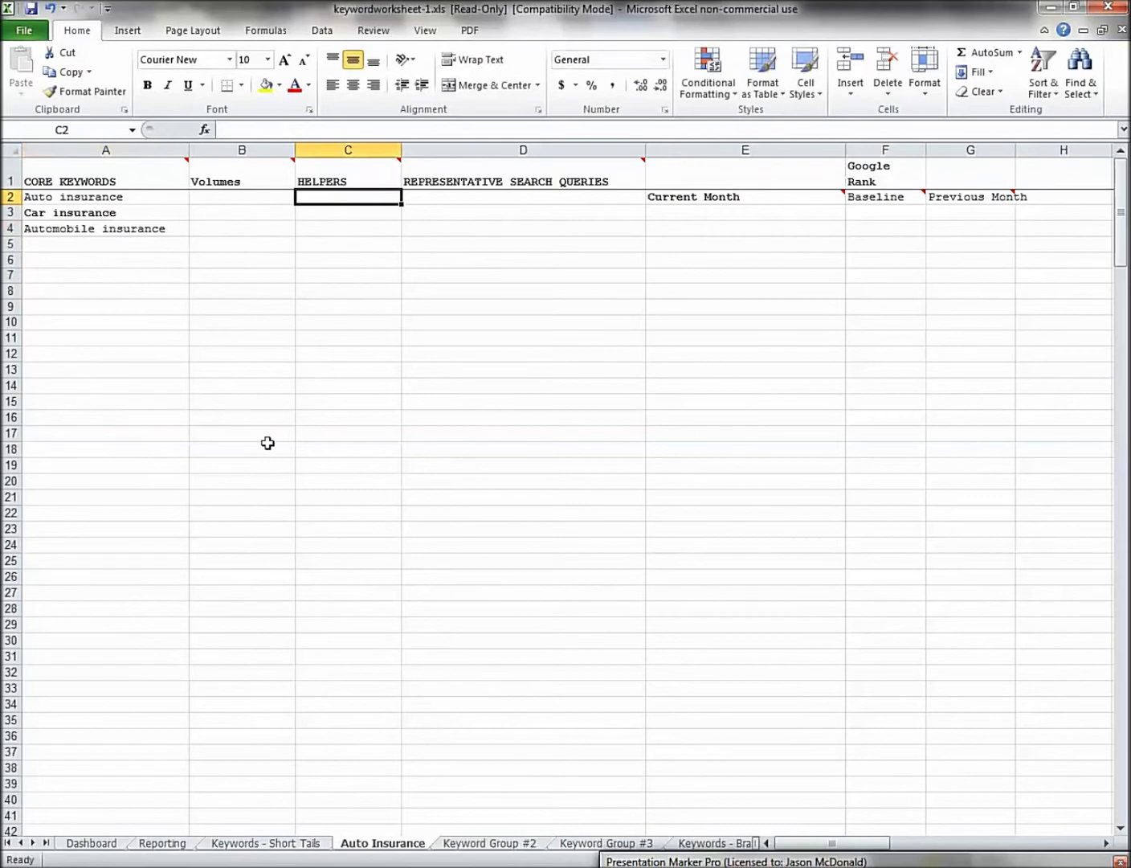
pyautogui.click(112, 845)
pyautogui.moveTo(363, 260); pyautogui.dragTo(396, 598)
pyautogui.hotkey('ctrl', 'c')
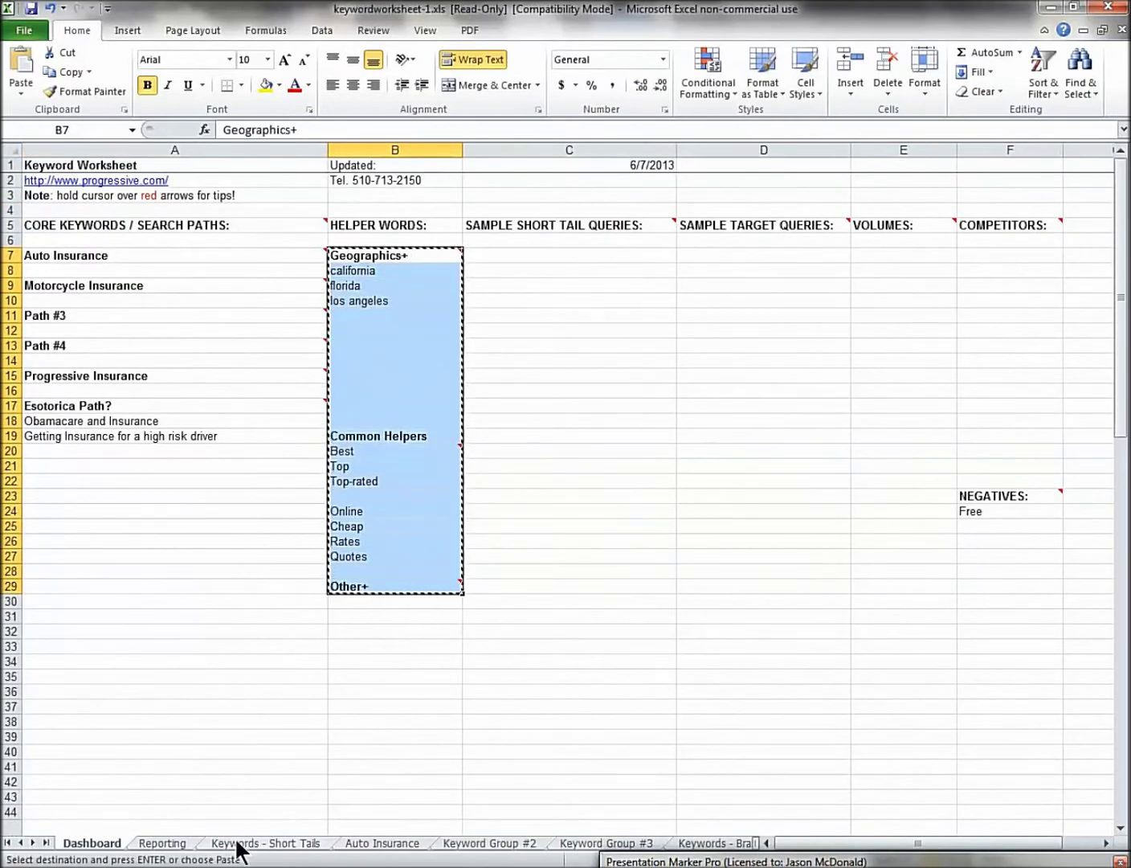
pyautogui.click(367, 845)
pyautogui.hotkey('ctrl', 'v')
pyautogui.click(223, 273)
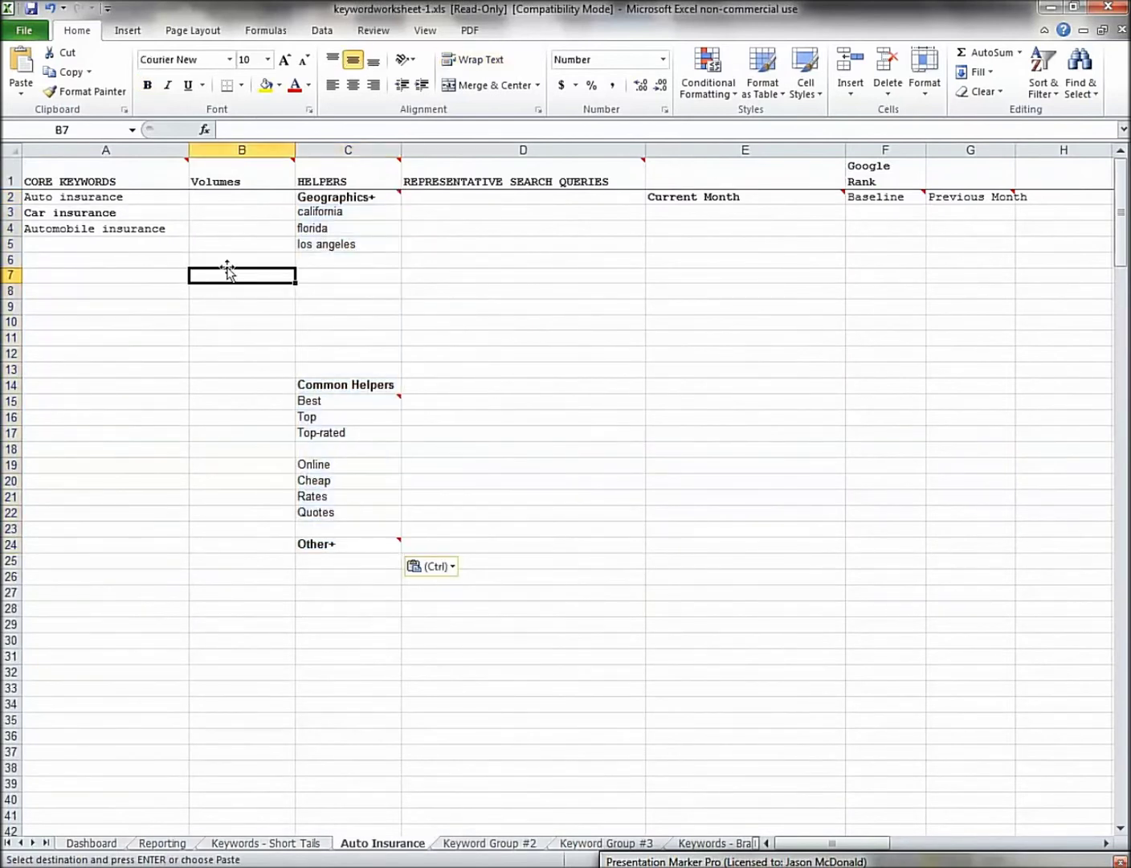
# Switch to Firefox and open the Google Global Market Finder link from the keyword worksheet page in a new tab.
pyautogui.moveTo(232, 198); pyautogui.dragTo(194, 181)
pyautogui.hotkey('alt', 'Tab')
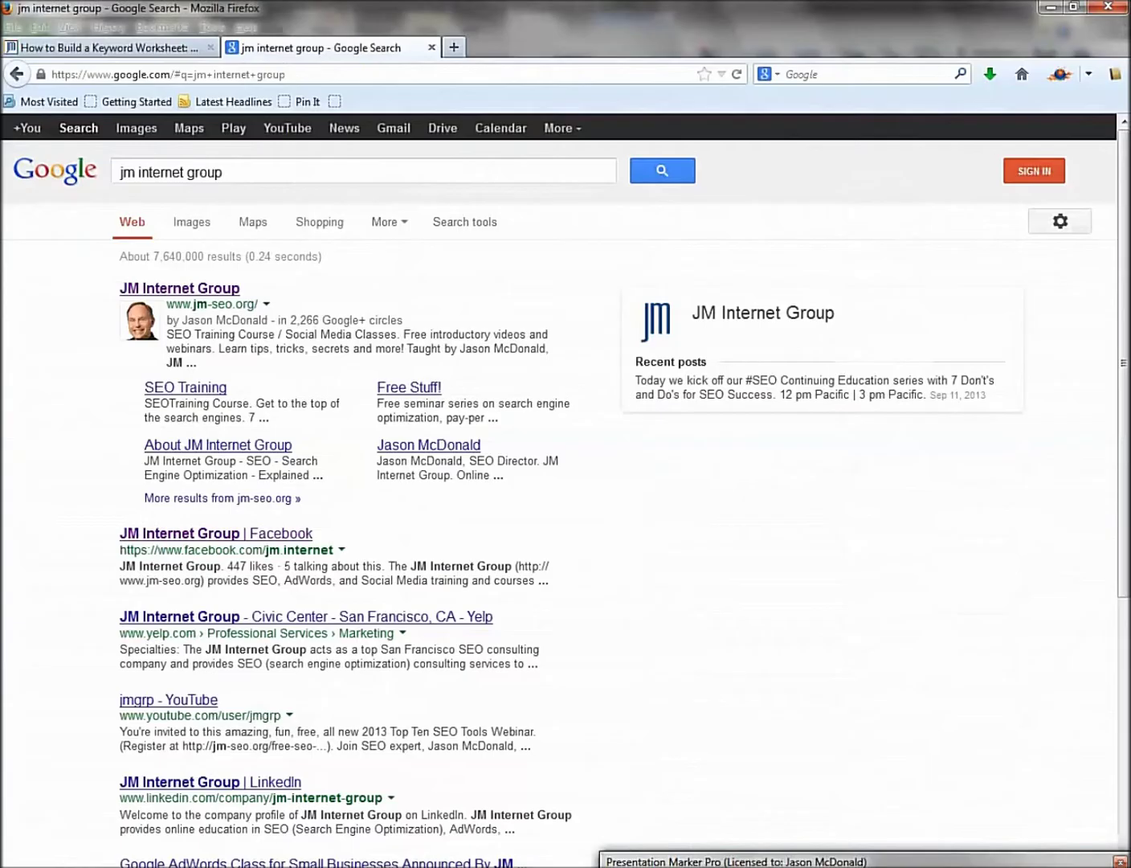
pyautogui.click(128, 48)
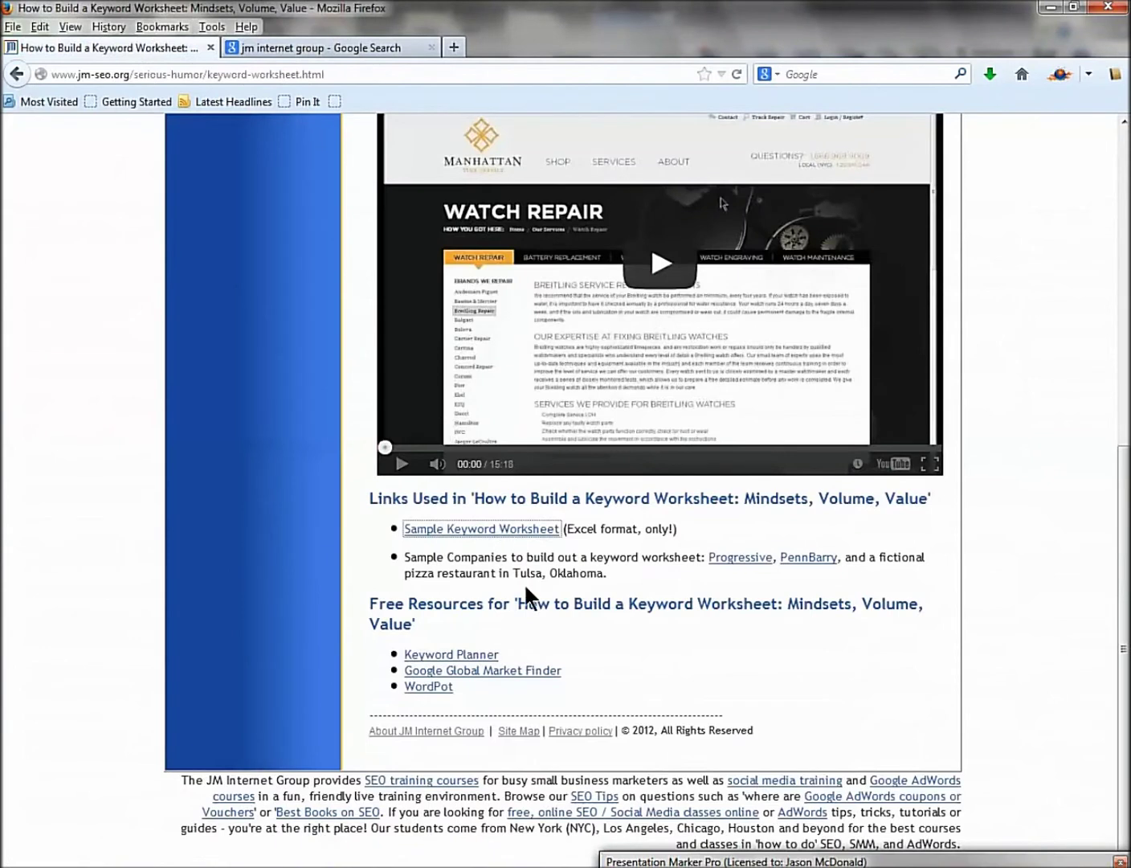
pyautogui.rightClick(479, 679)
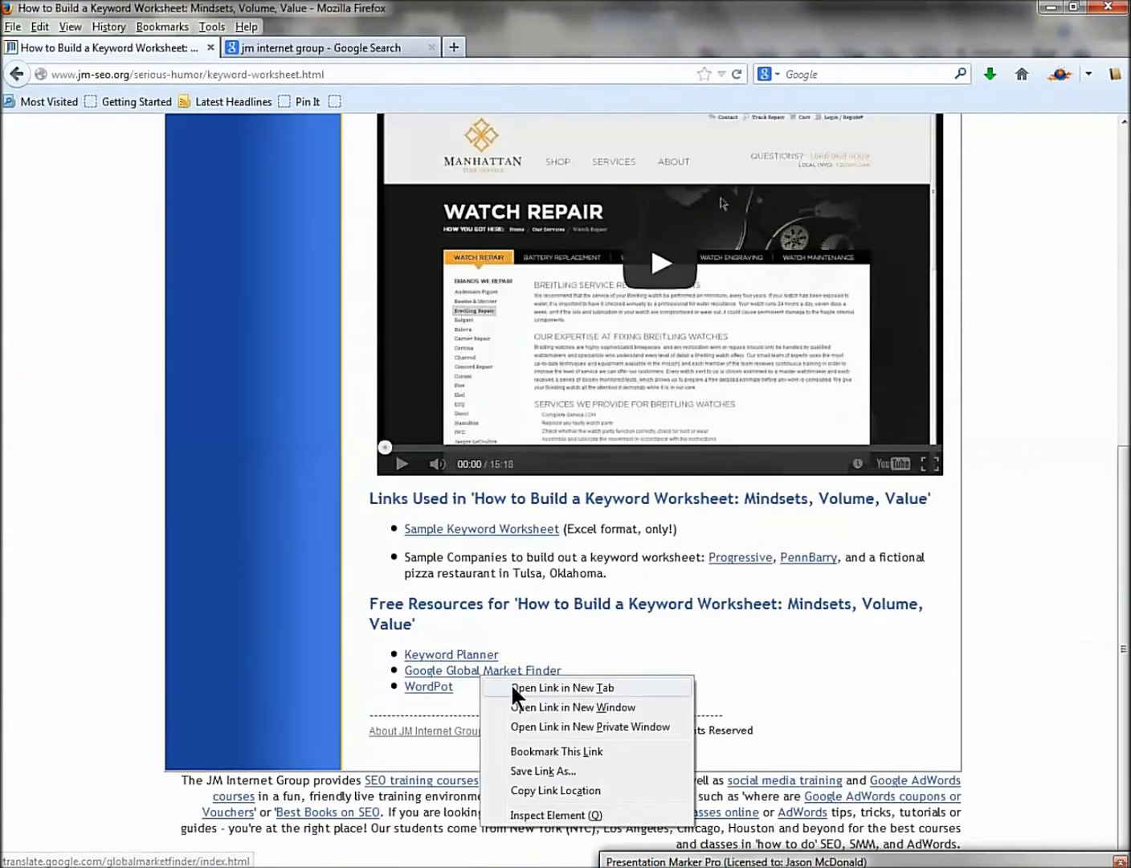
pyautogui.click(511, 684)
pyautogui.click(296, 44)
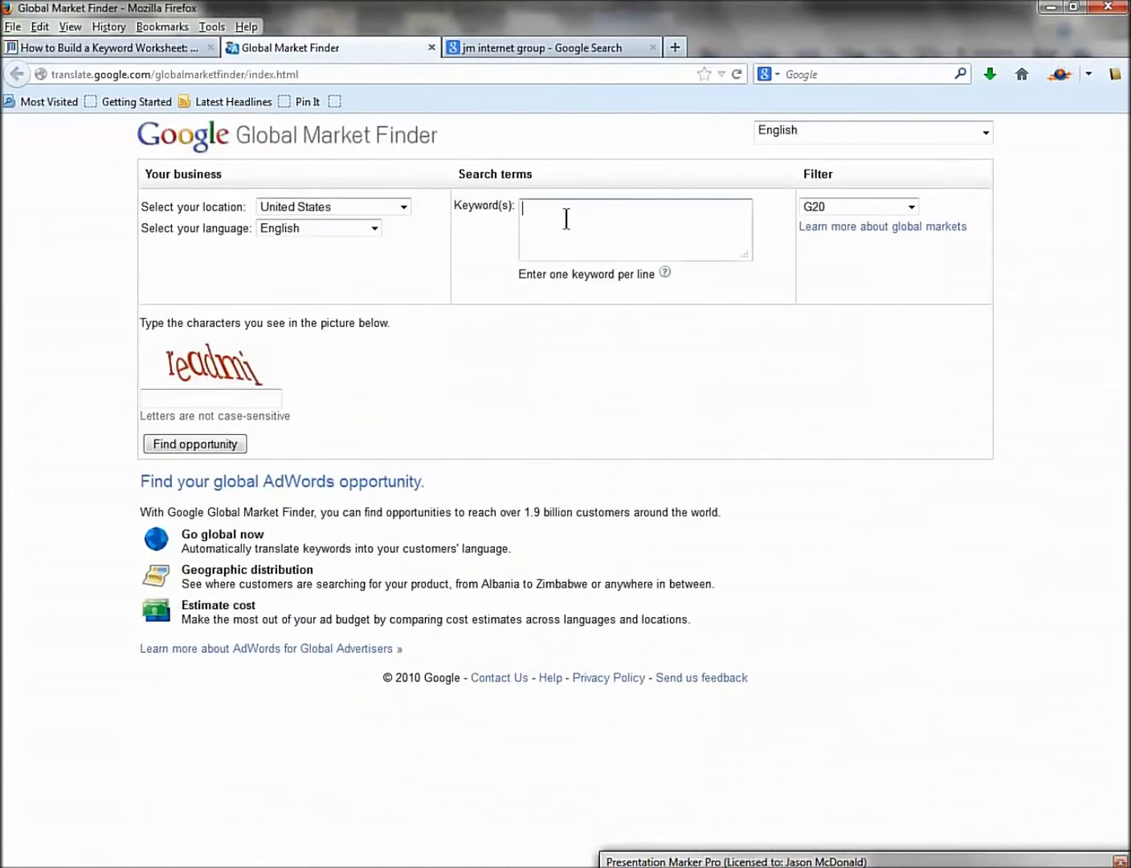
# Search Global Market Finder for the keyword "Car Insurance", filling in the picture verification characters.
pyautogui.write('Nsura')
pyautogui.click(192, 399)
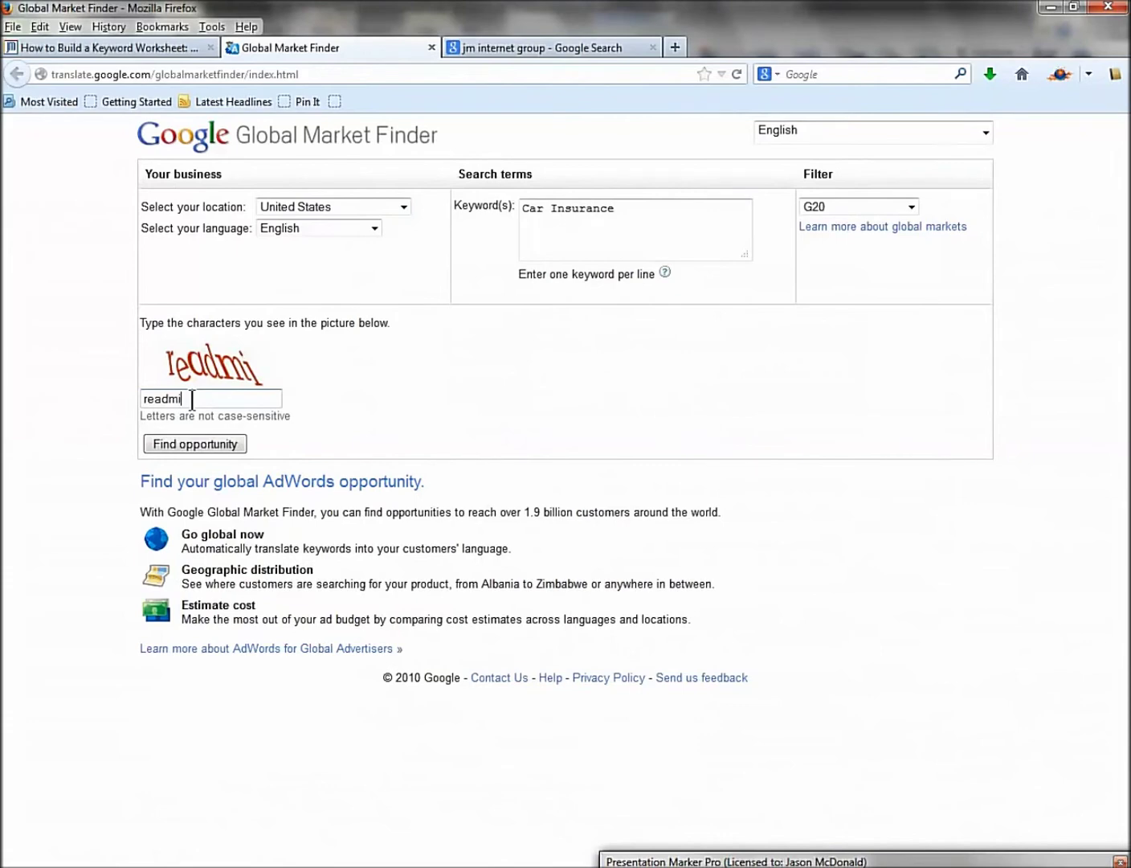
pyautogui.click(206, 442)
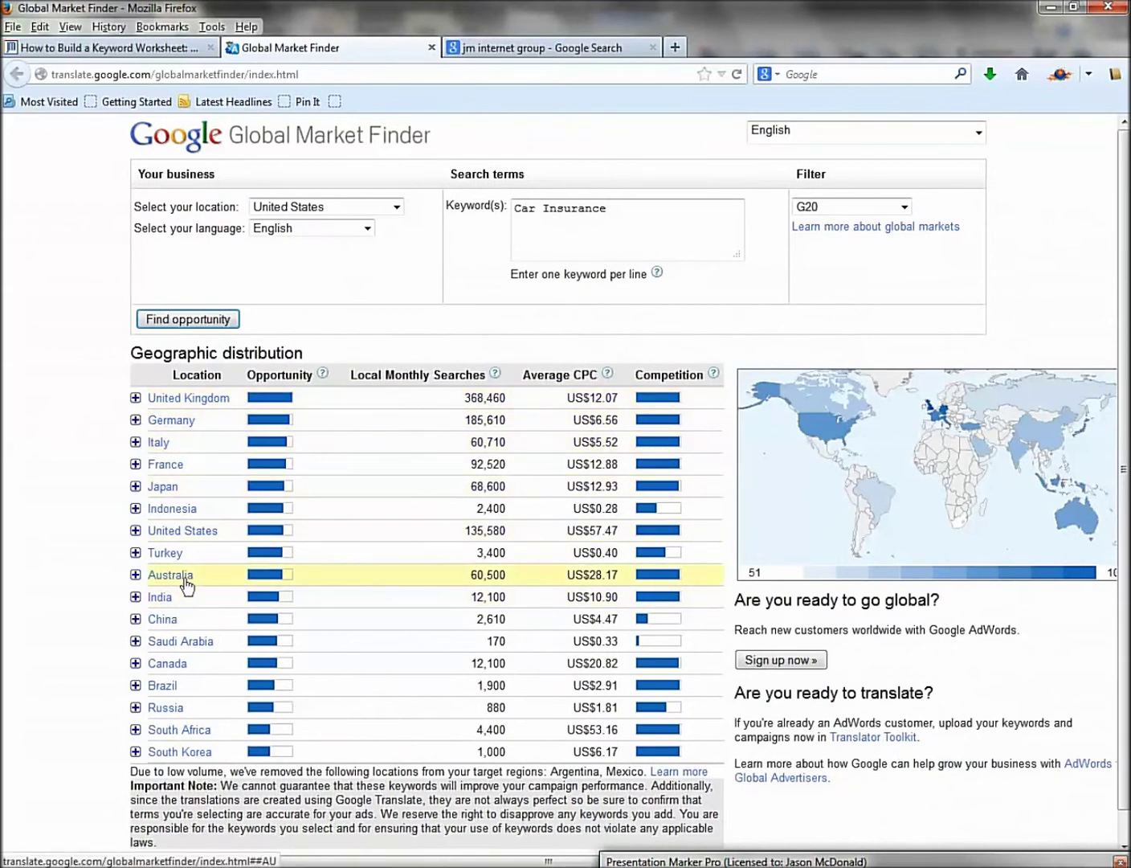
# Expand the United States results and their English entry, and examine the suggested keywords with their monthly searches.
pyautogui.click(136, 531)
pyautogui.click(158, 553)
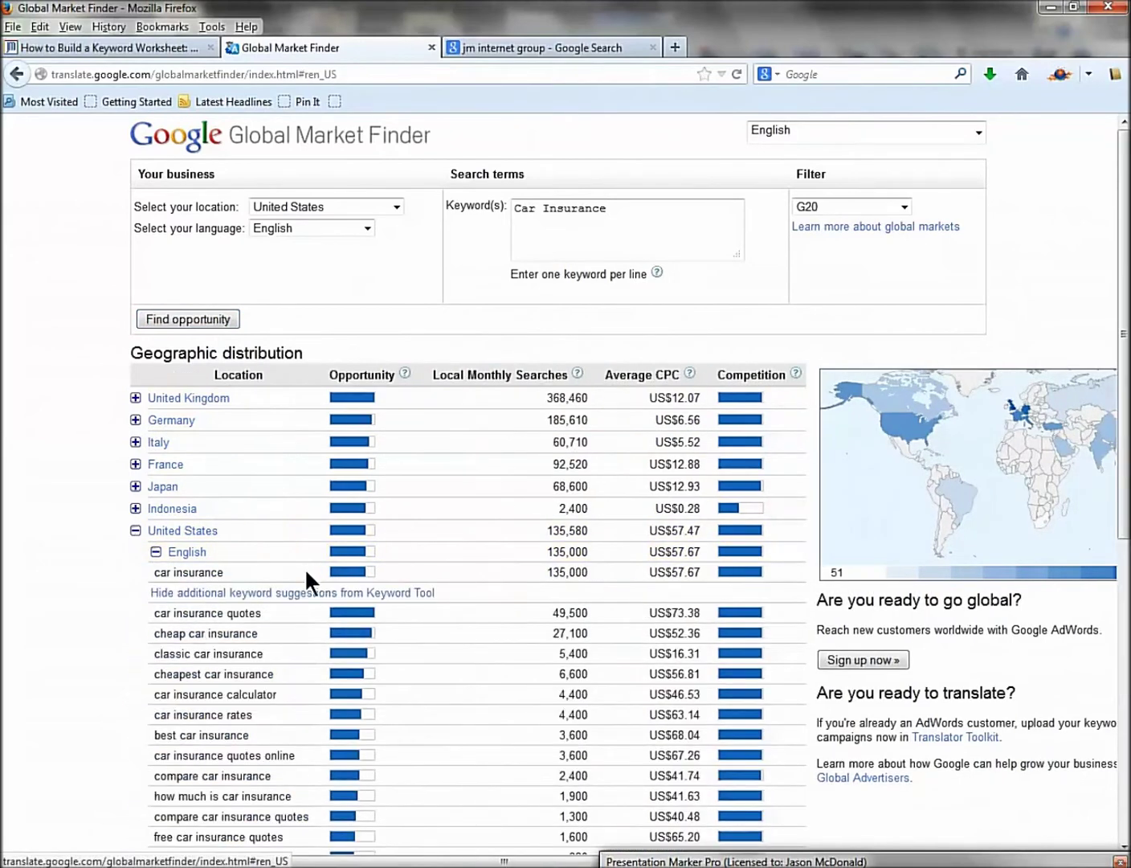
pyautogui.scroll(-5, 310, 575)
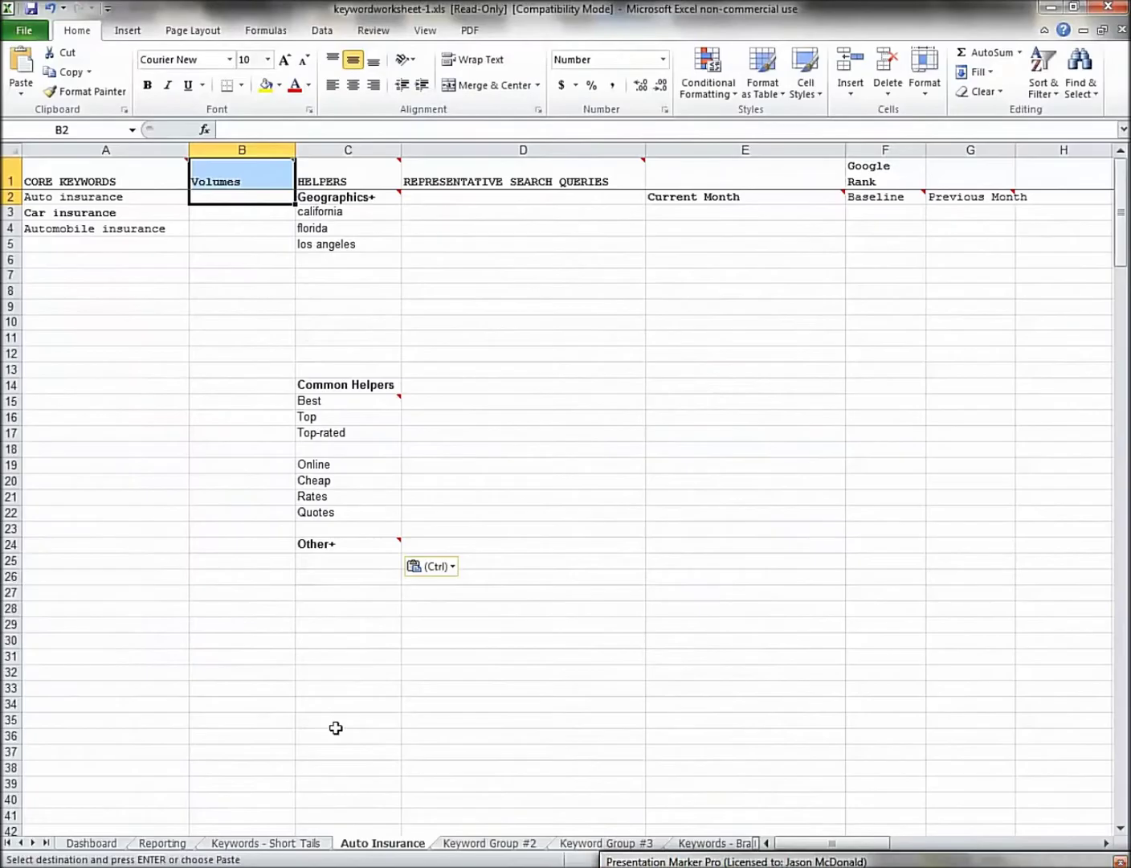
# Back in Excel, add the helper words "company" in C26 and "best" in C27 under Other+.
pyautogui.click(252, 495)
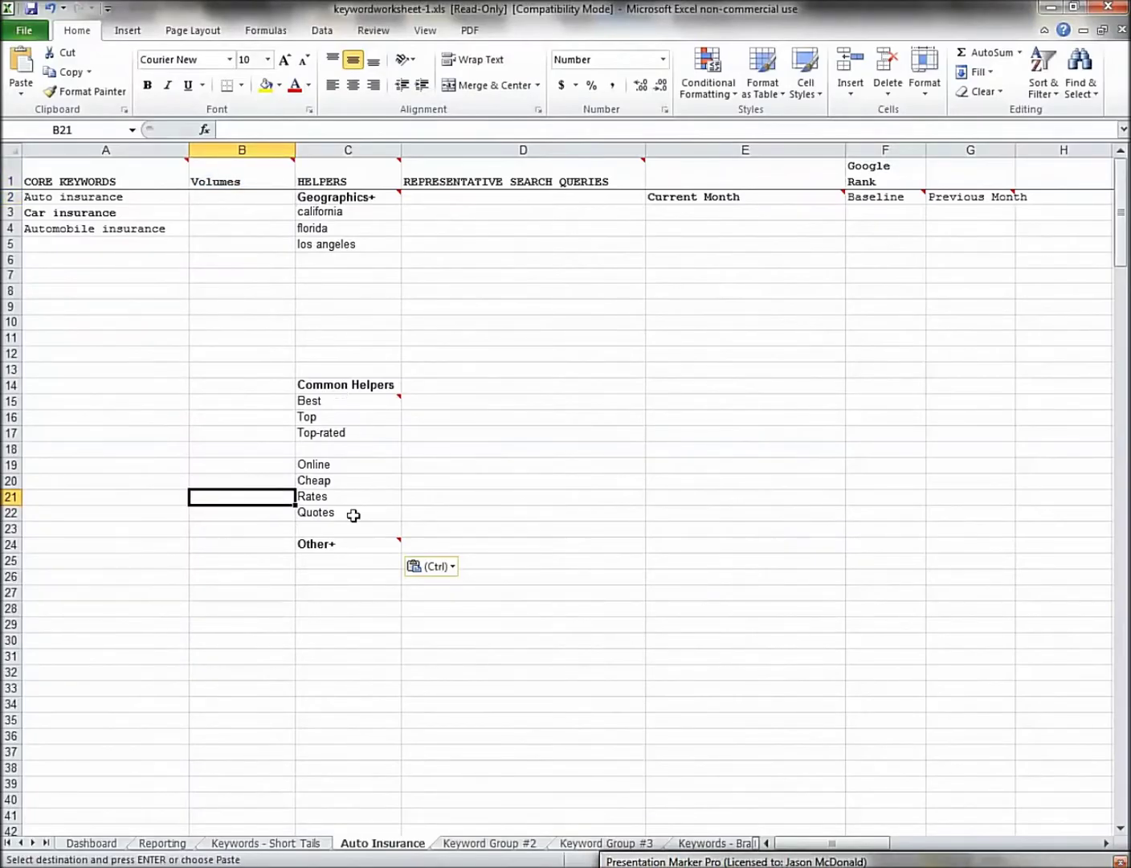
pyautogui.click(335, 580)
pyautogui.write('company')
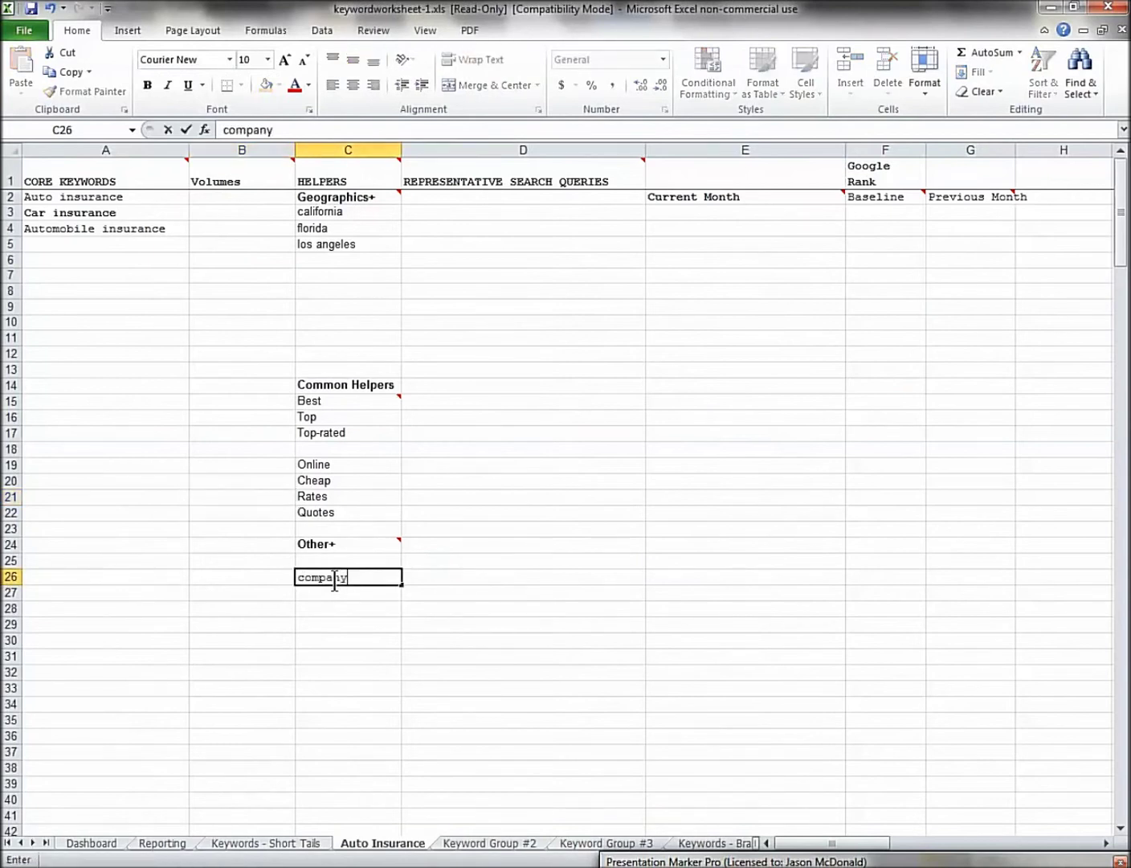
pyautogui.press('Return')
pyautogui.write('best')
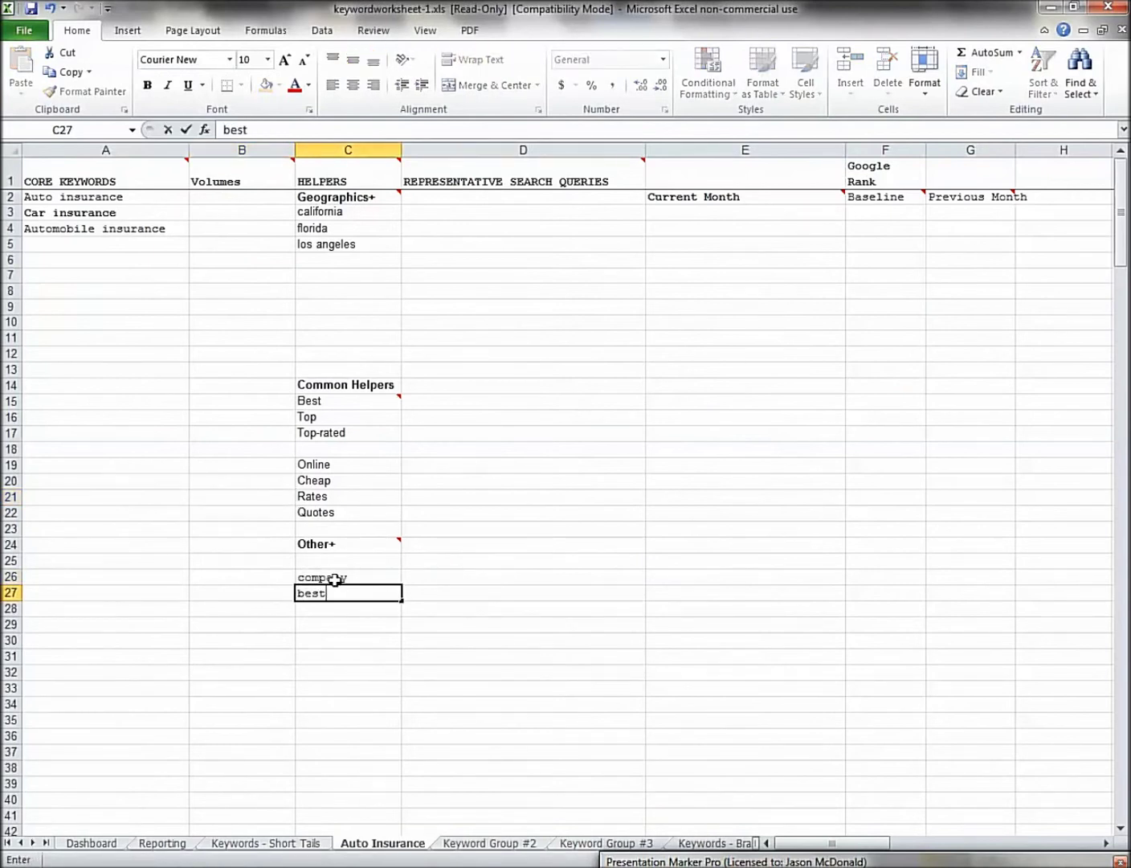
# Enter the representative search queries "auto insurance quotes" in D3 and "car insurance quote online" in D4.
pyautogui.click(475, 210)
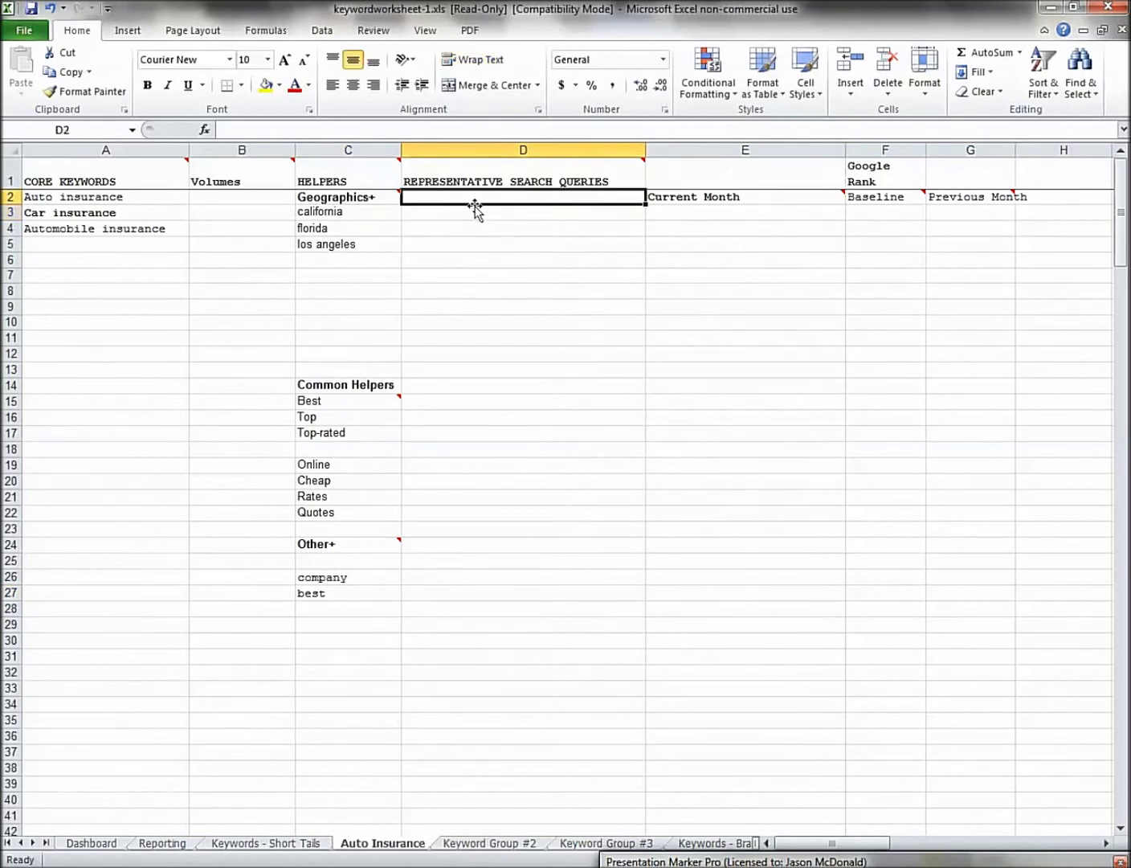
pyautogui.write('auto insurance quotes')
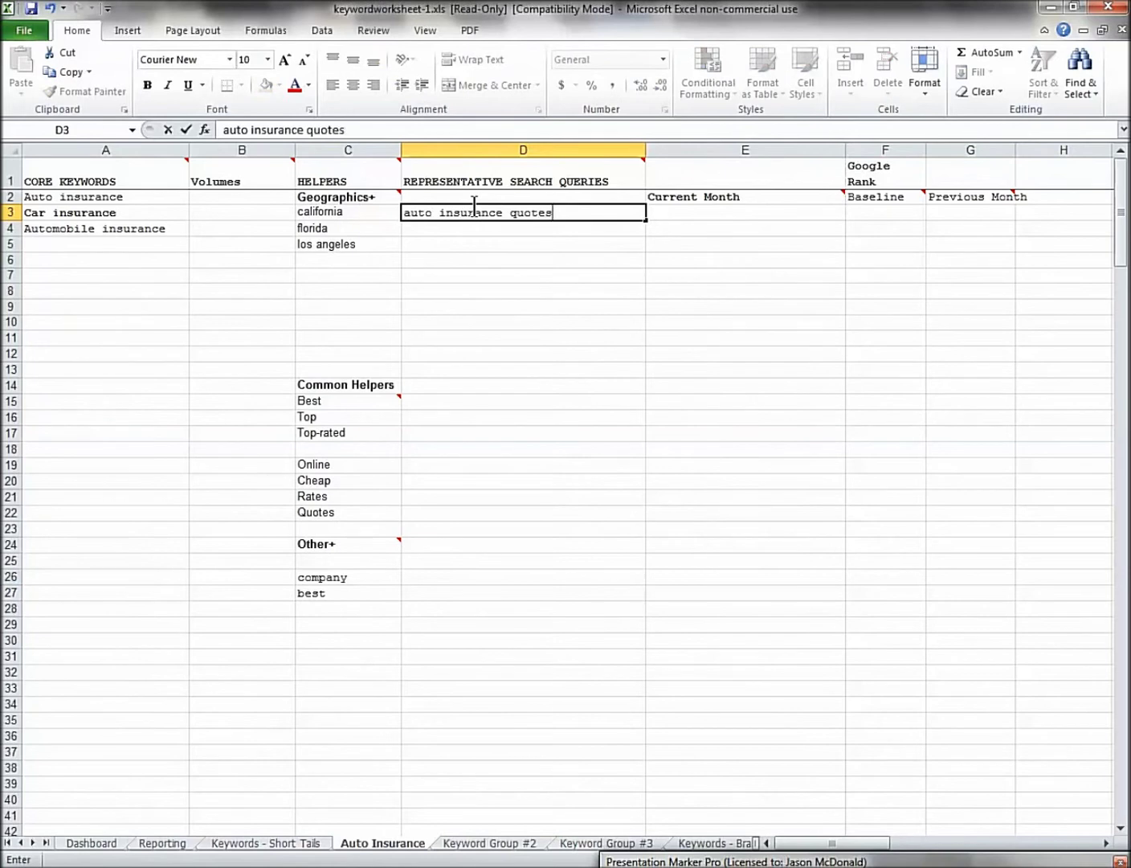
pyautogui.press('Return')
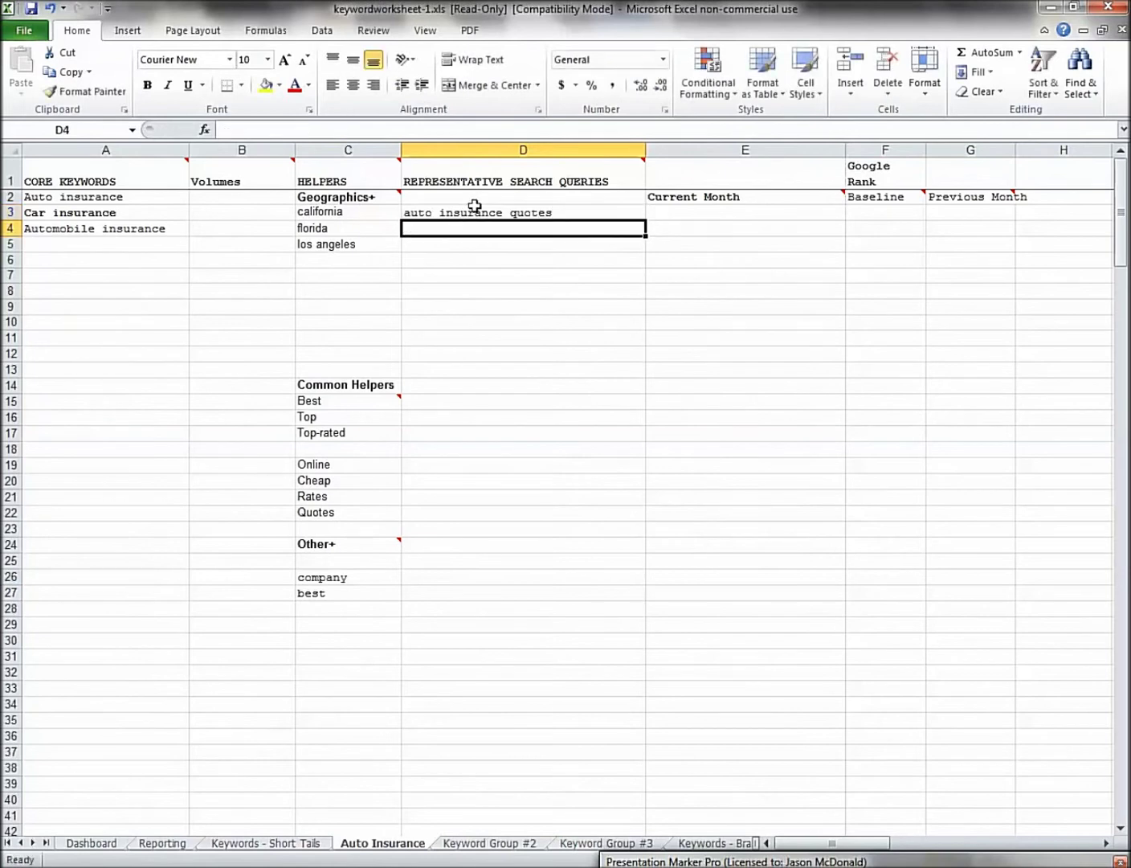
pyautogui.write('car insurance quote online')
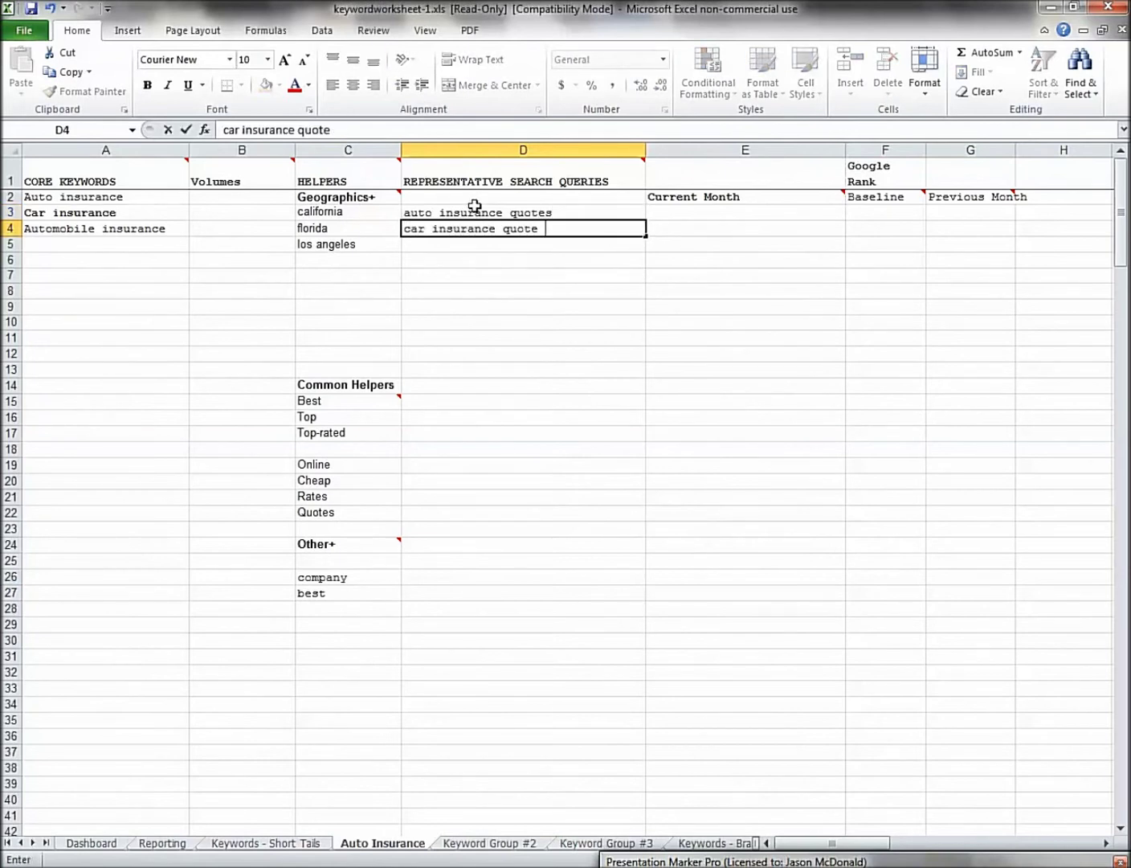
pyautogui.press('Return')
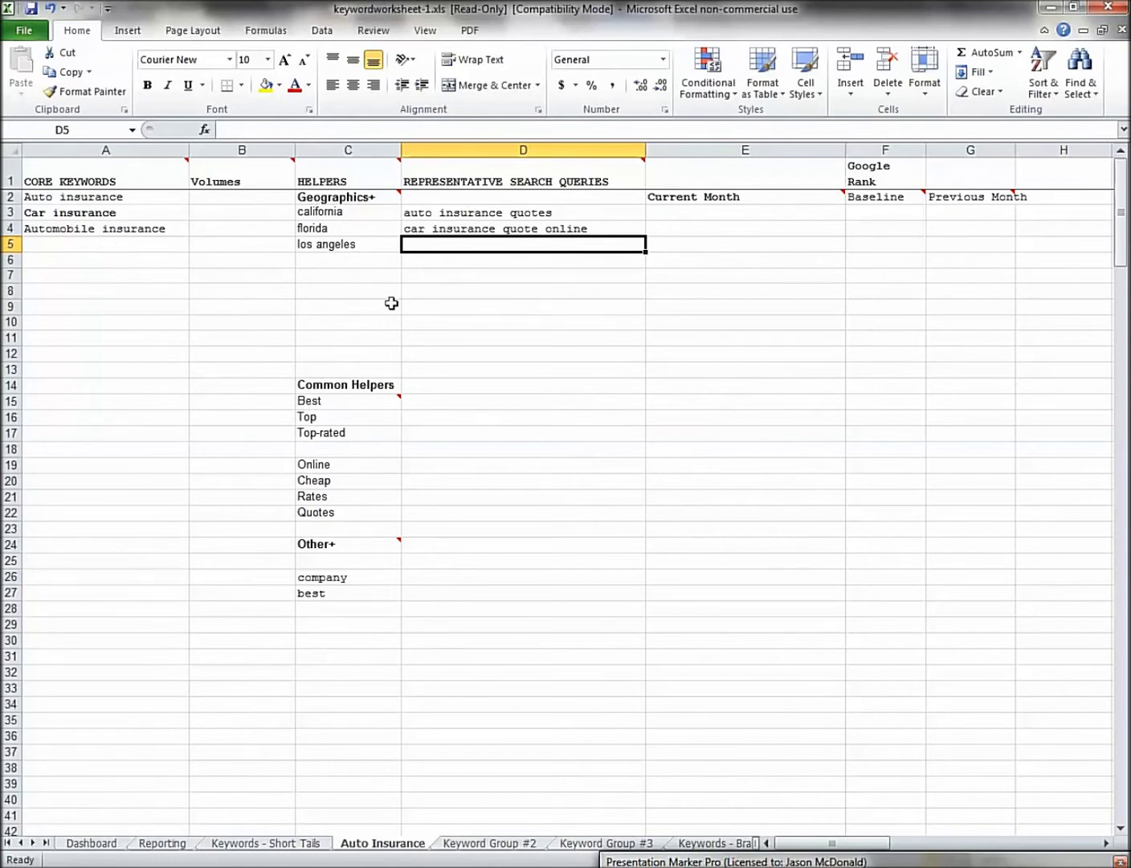
# Enter the representative search query "top-rated car insurance companies" in D5.
pyautogui.write('top-rted')
pyautogui.press('BackSpace')
pyautogui.press('BackSpace')
pyautogui.write('ated c')
pyautogui.press('BackSpace')
pyautogui.press('BackSpace')
pyautogui.write('d car insur')
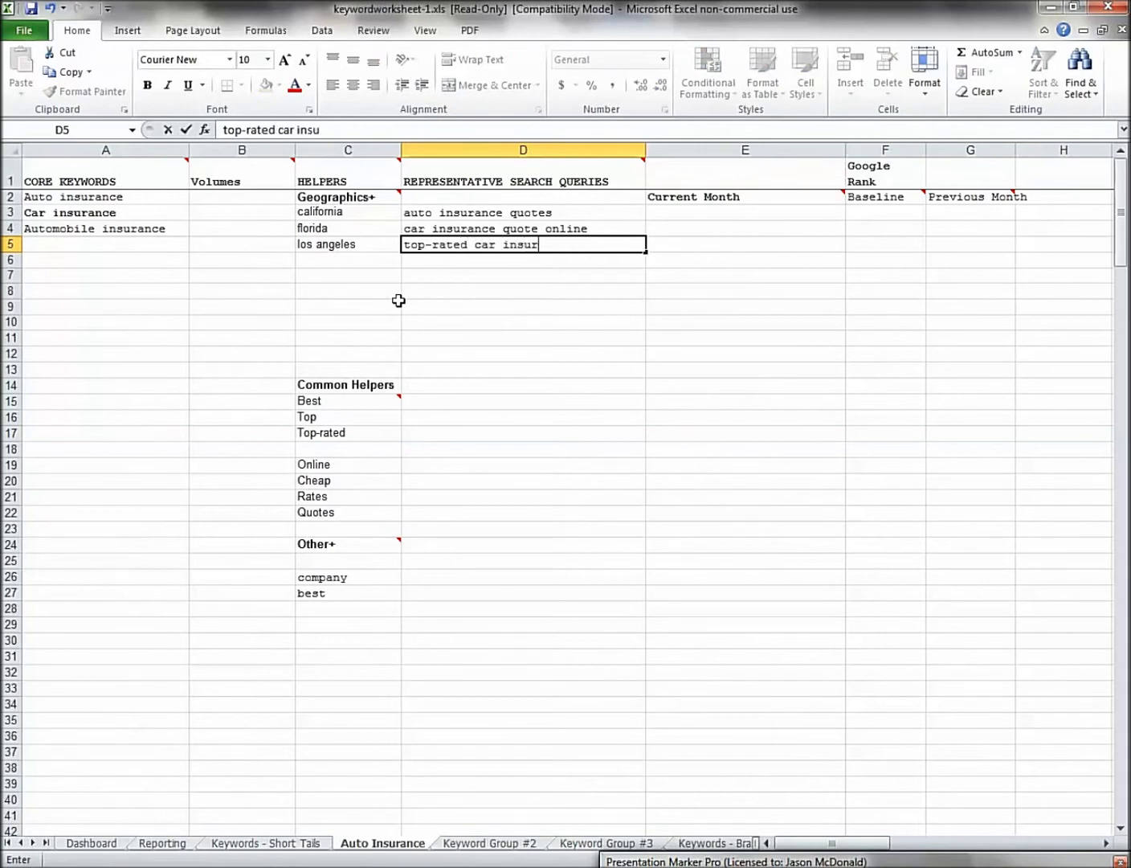
pyautogui.write('ance companies')
pyautogui.press('Return')
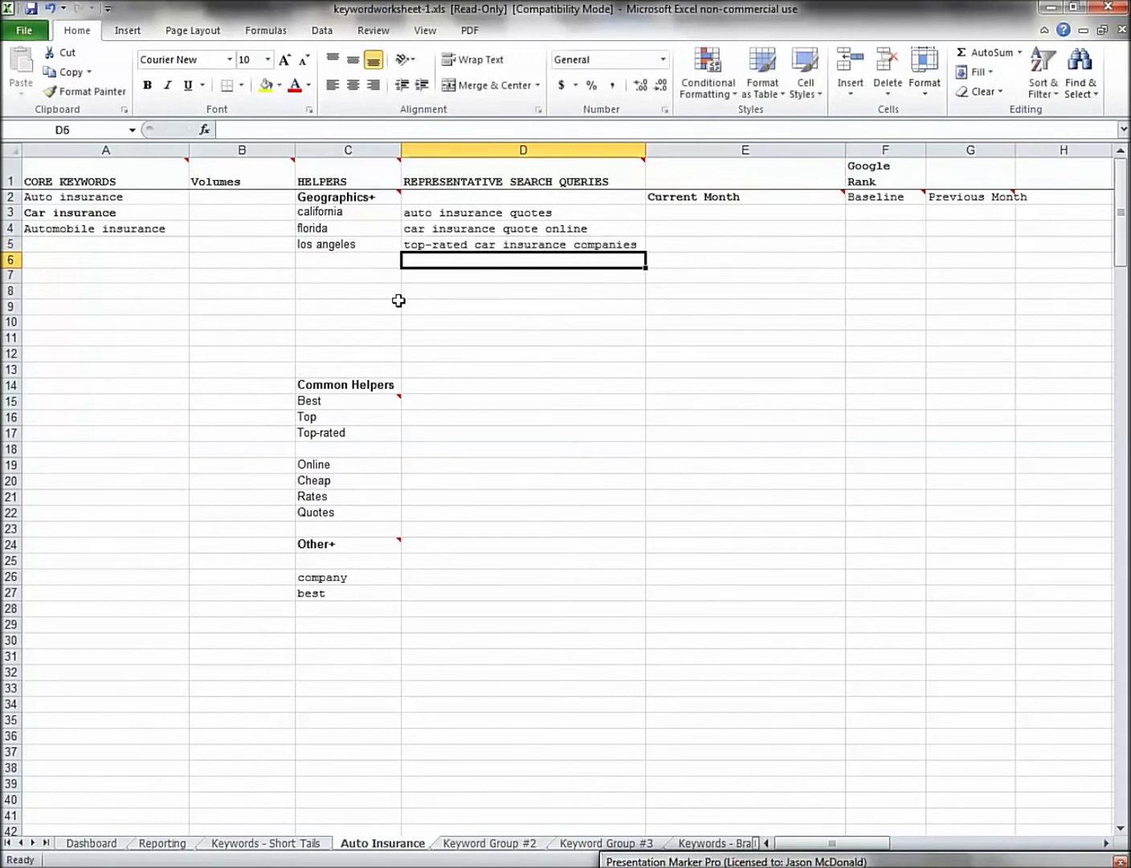
# Review the representative search query area D3:D21 and the rank tracking area E3:G20.
pyautogui.moveTo(480, 214); pyautogui.dragTo(514, 495)
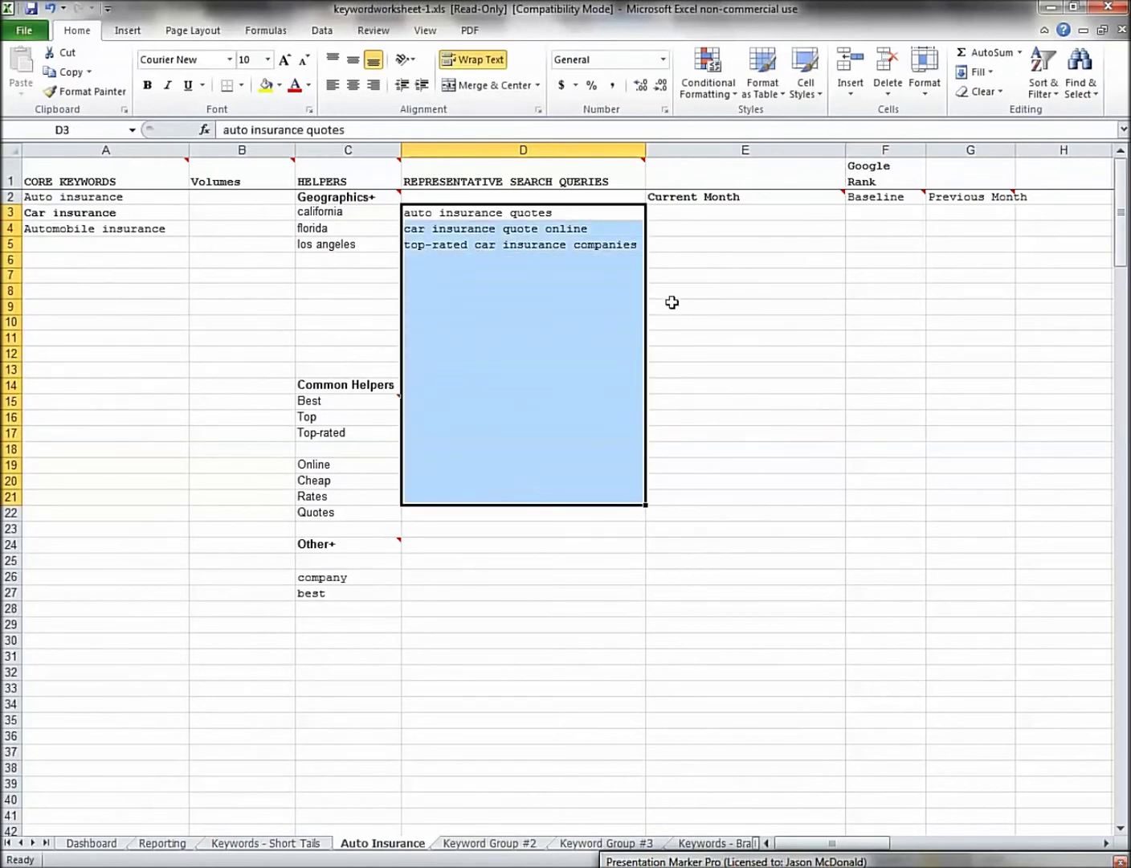
pyautogui.click(698, 211)
pyautogui.moveTo(755, 211); pyautogui.dragTo(993, 481)
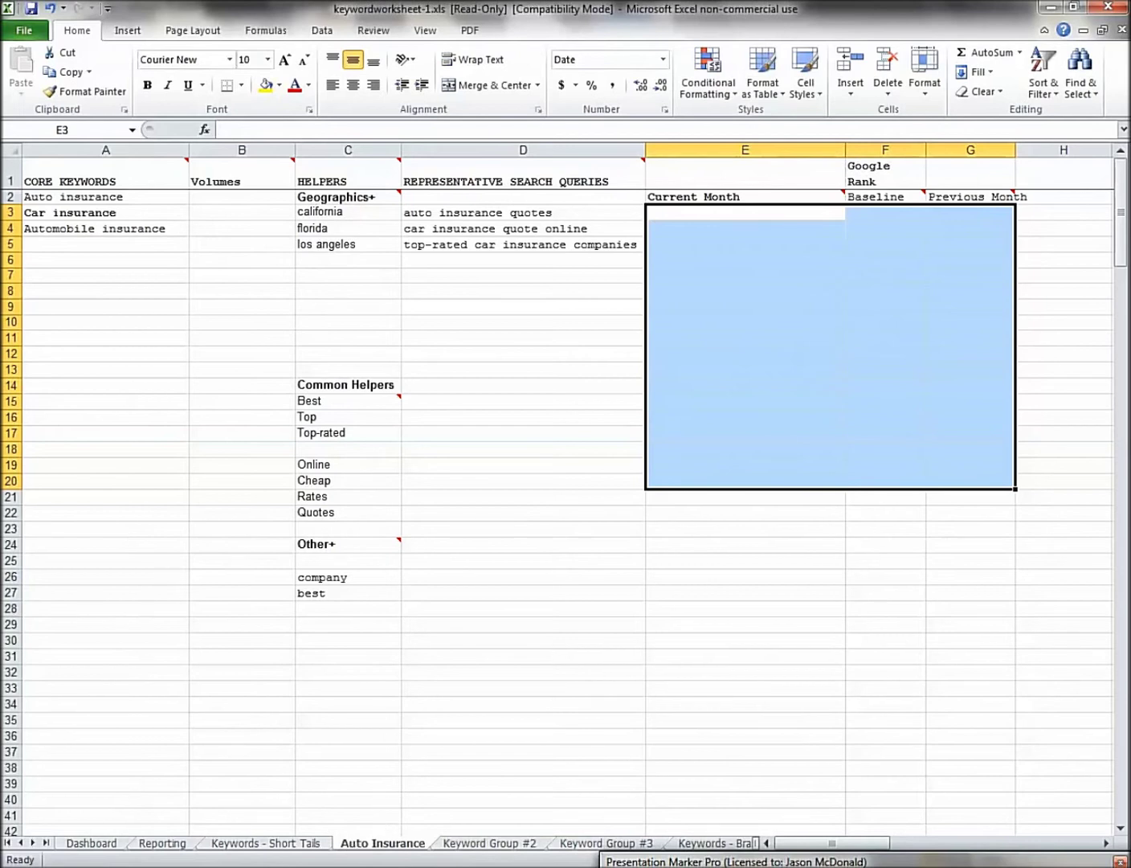
# Switch to Firefox, load the Progressive website in the Google Search tab and open its Auto Insurance page.
pyautogui.hotkey('alt', 'Tab')
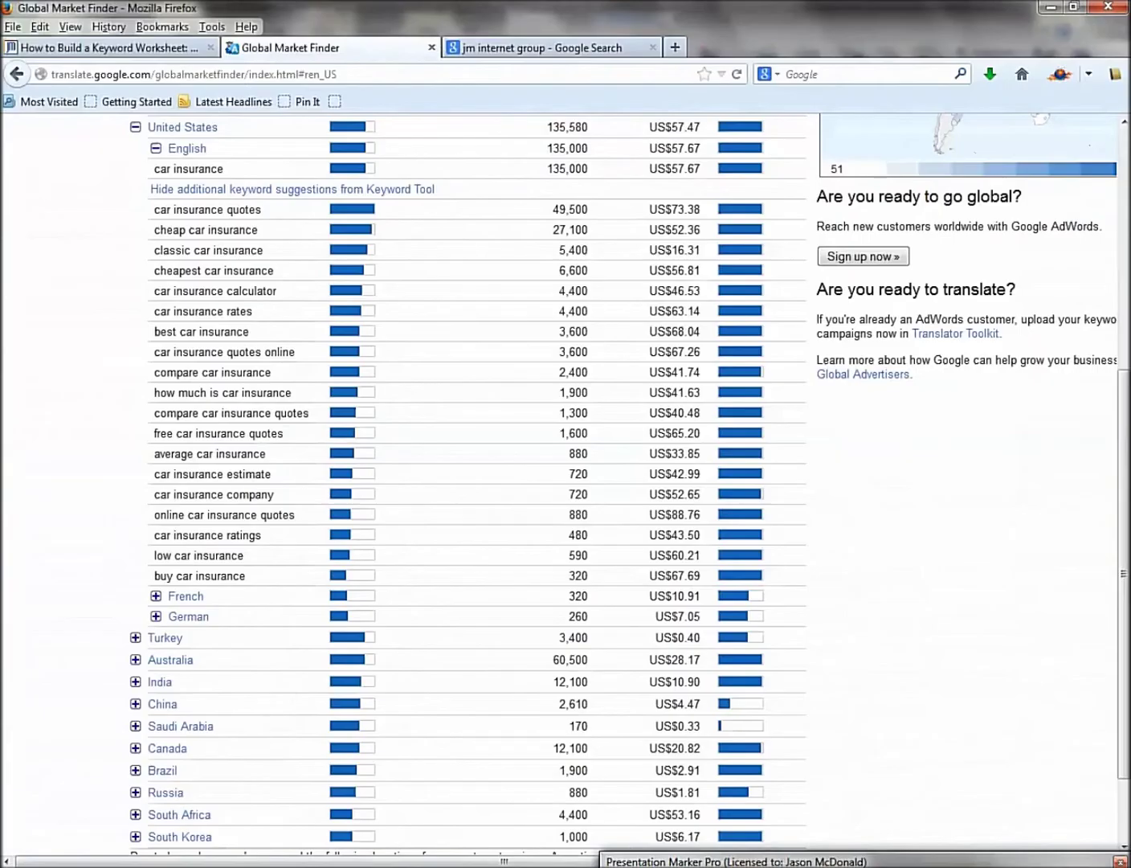
pyautogui.click(488, 48)
pyautogui.click(402, 80)
pyautogui.write('progre')
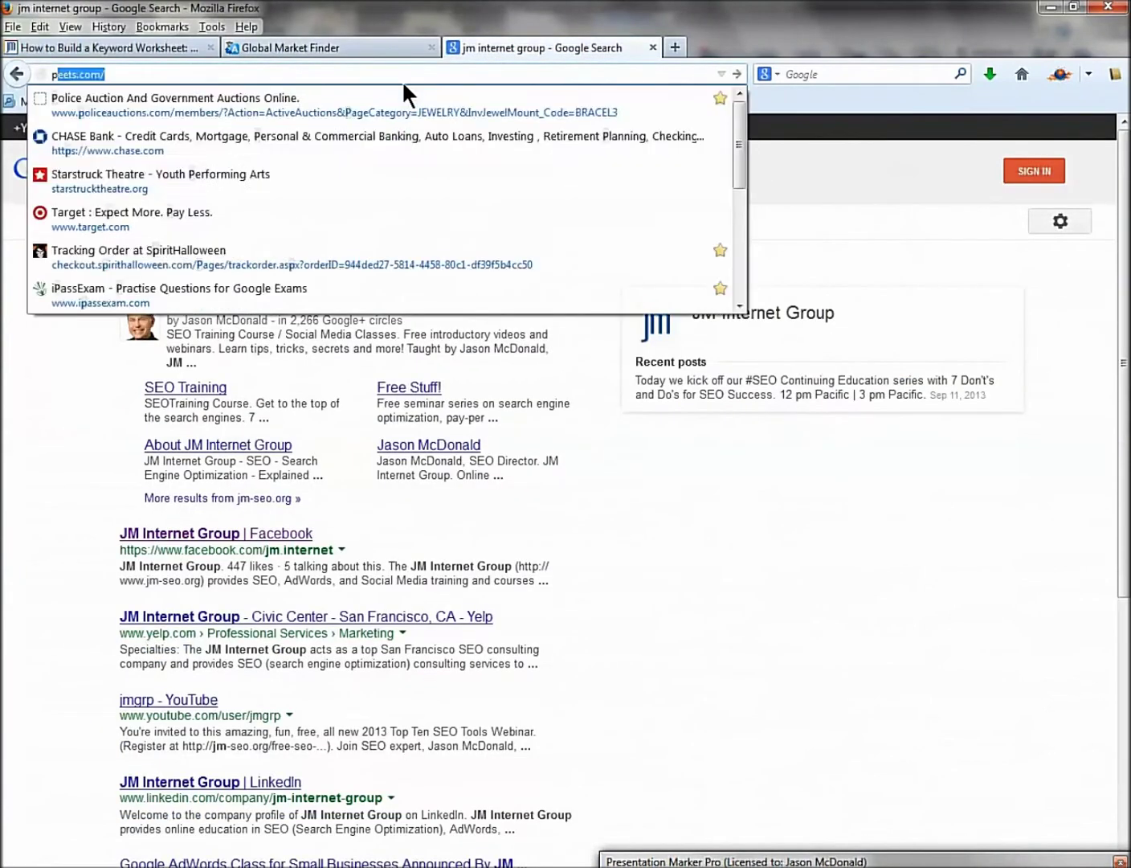
pyautogui.write('ssive')
pyautogui.press('Return')
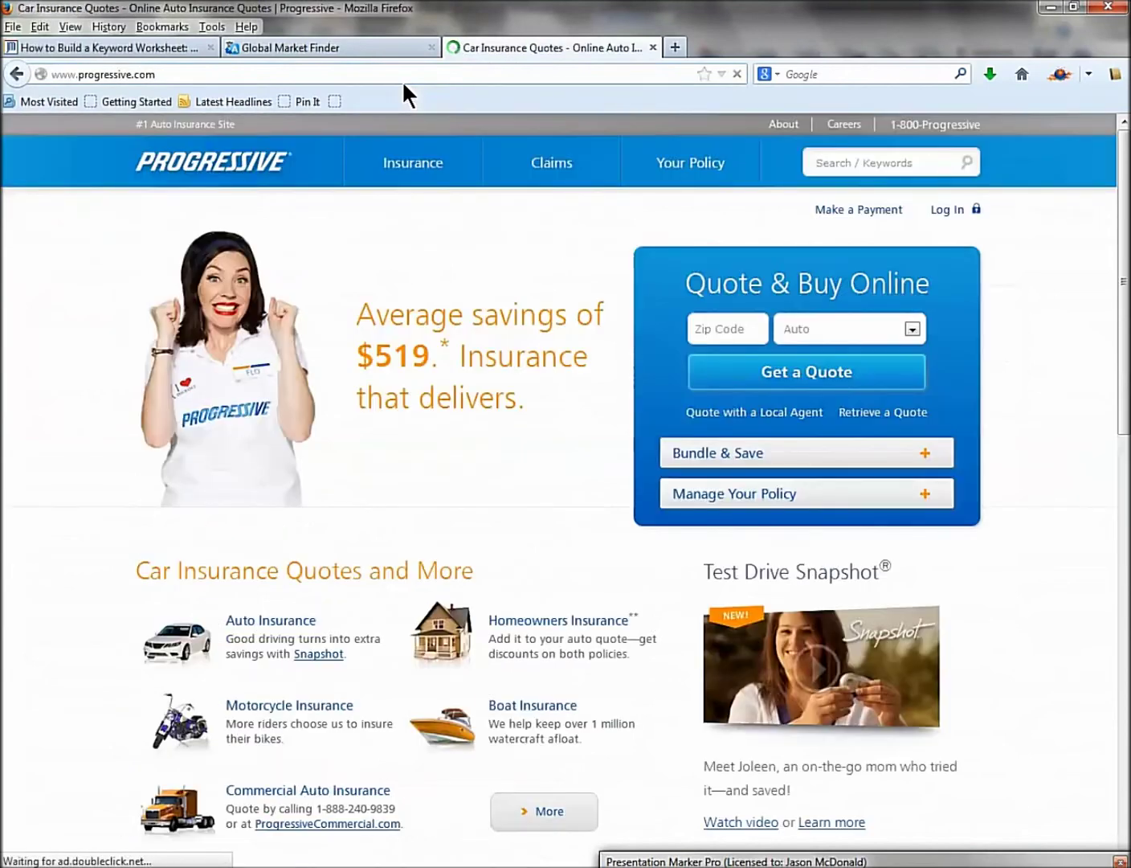
pyautogui.click(290, 621)
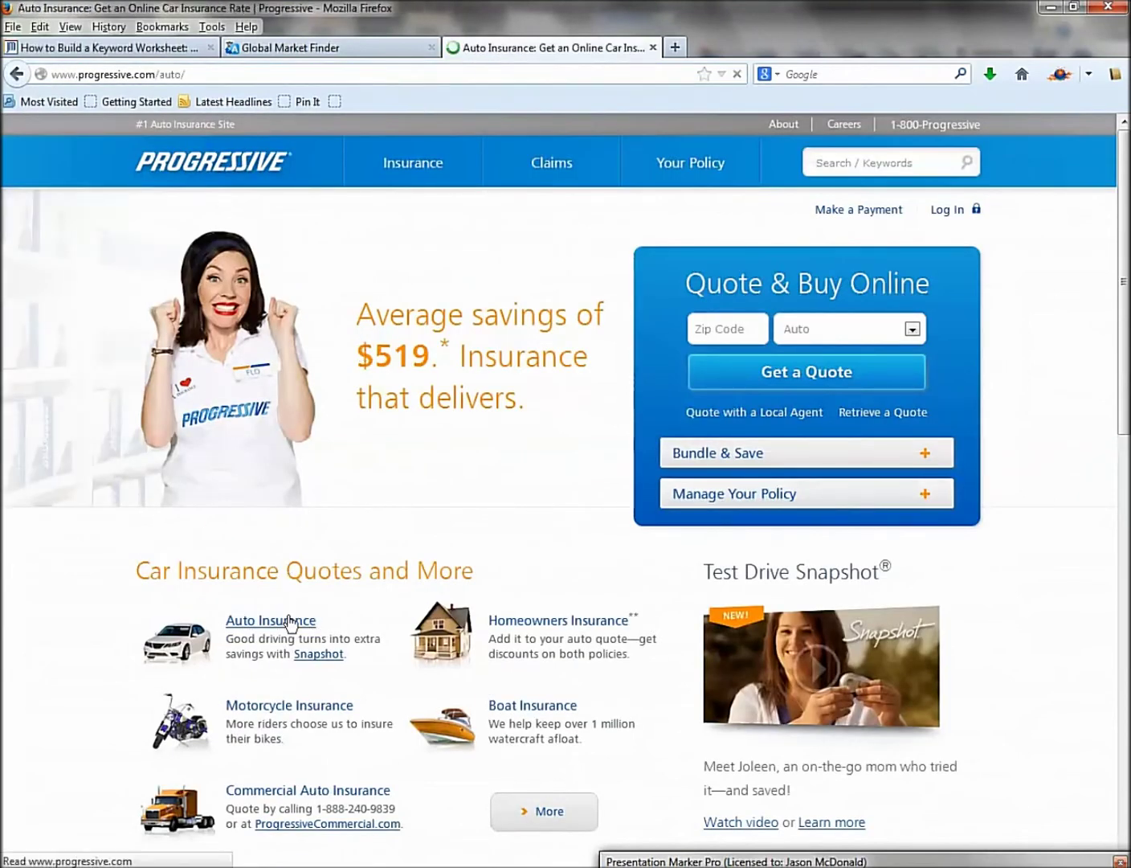
# Examine the Auto Insurance page's copy and URL, view the Car Insurance for Teens page, and return to Auto Insurance.
pyautogui.scroll(-5, 351, 522)
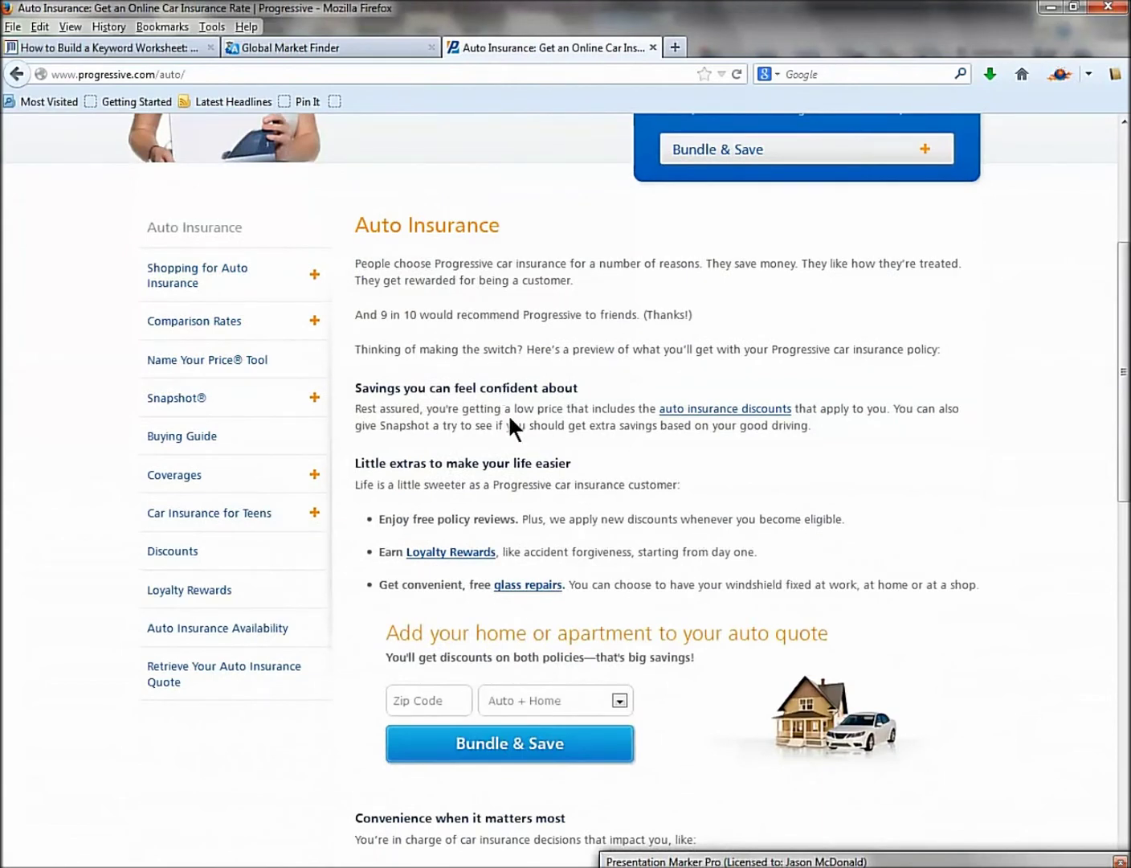
pyautogui.moveTo(477, 520); pyautogui.dragTo(542, 522)
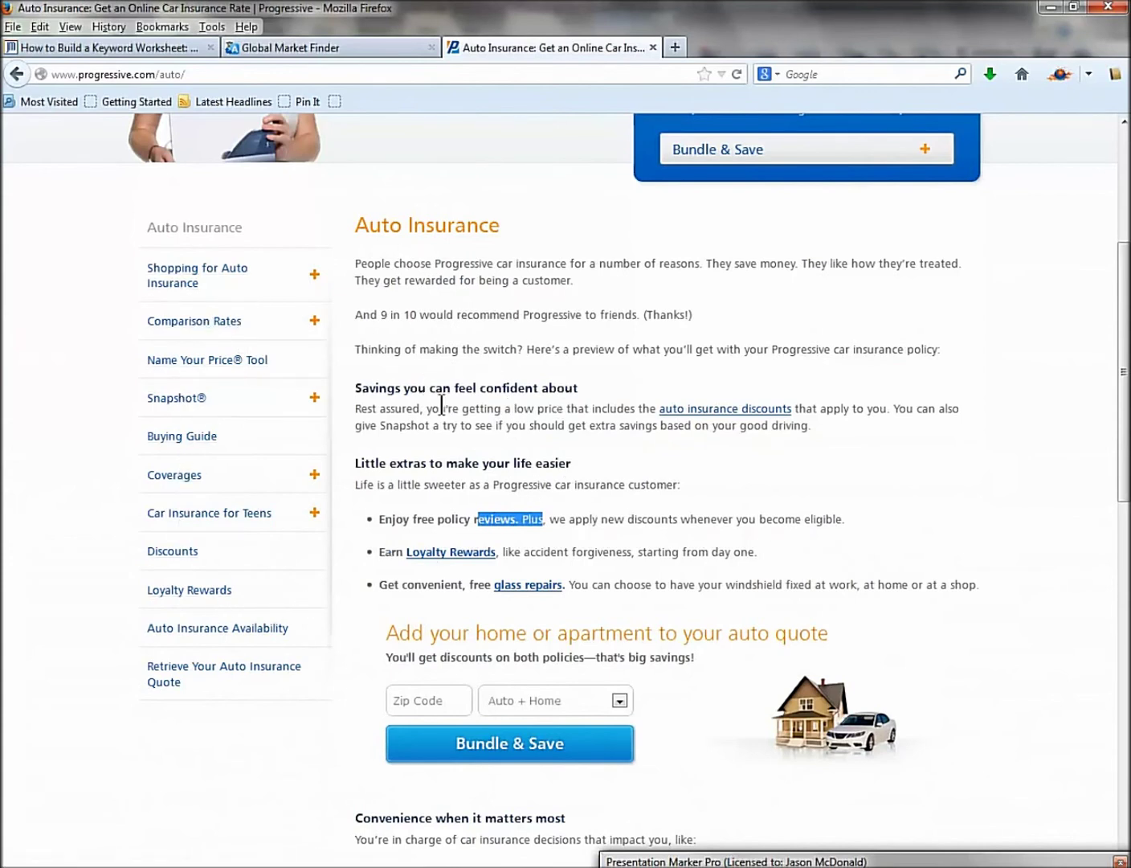
pyautogui.click(194, 75)
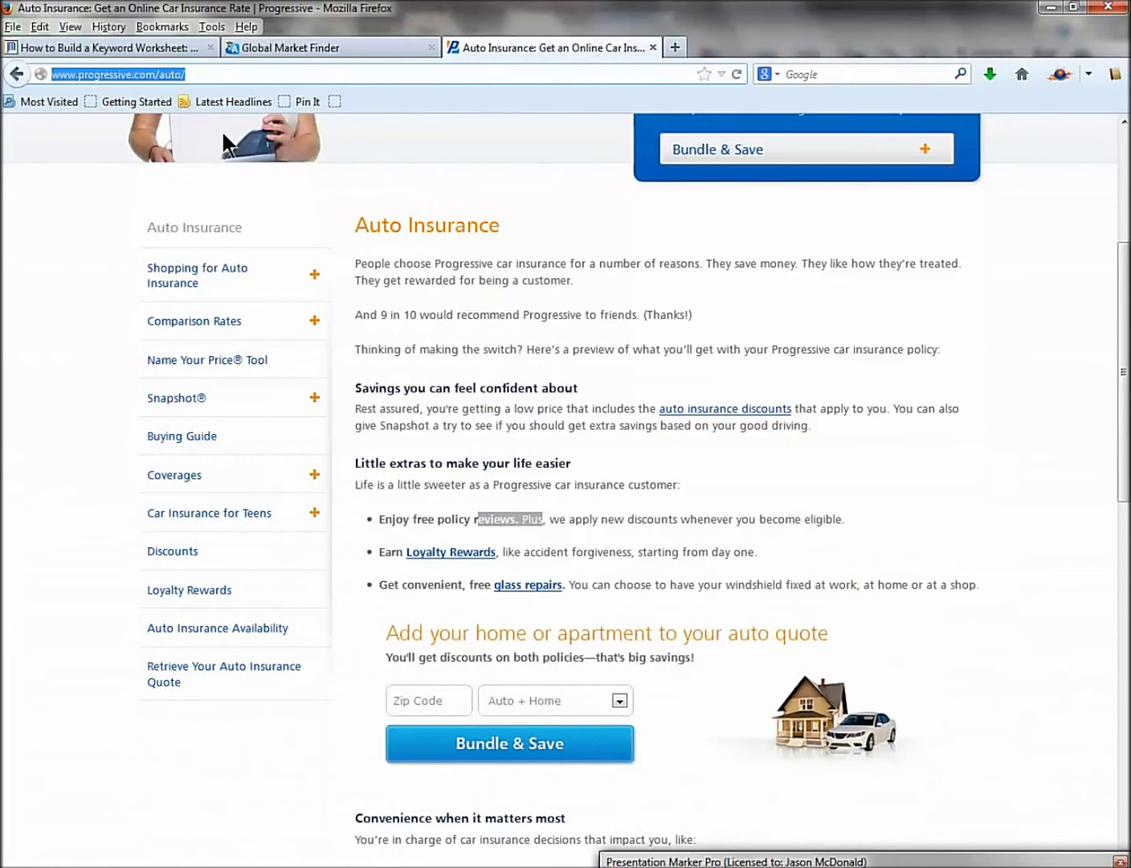
pyautogui.click(210, 74)
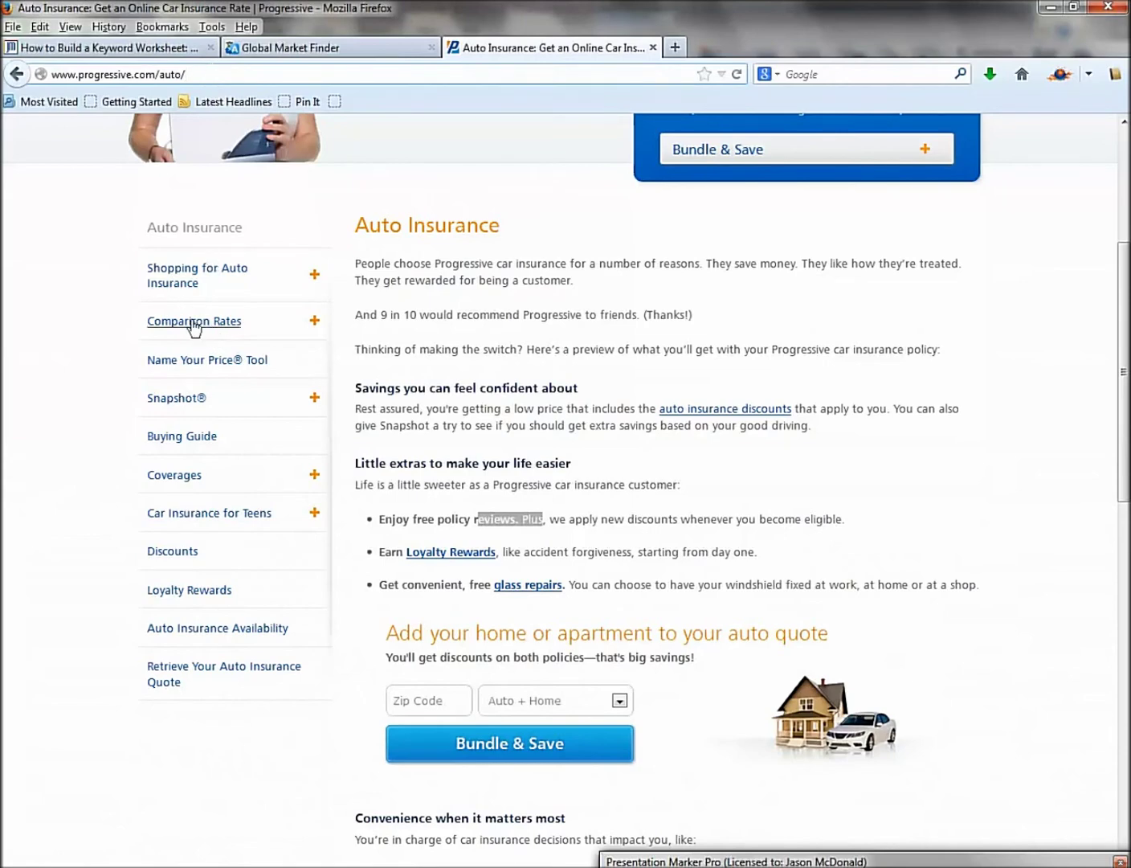
pyautogui.click(211, 518)
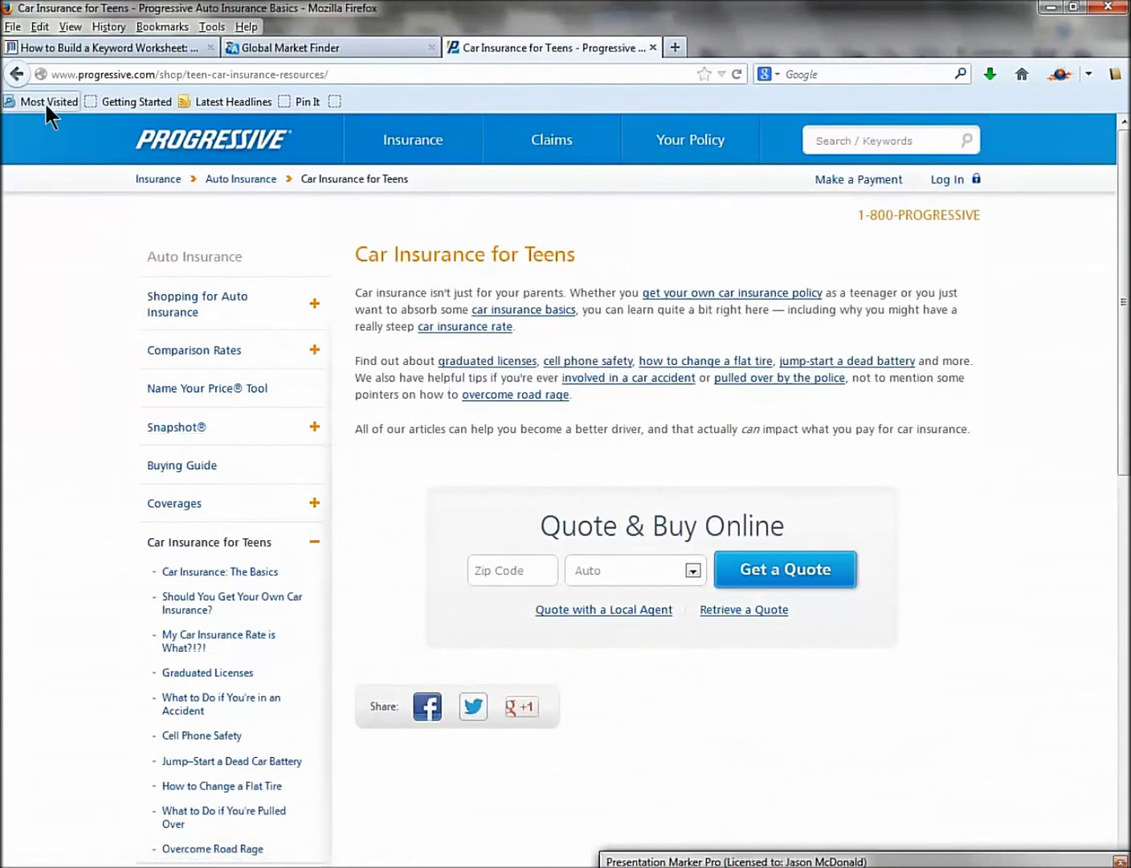
pyautogui.click(20, 76)
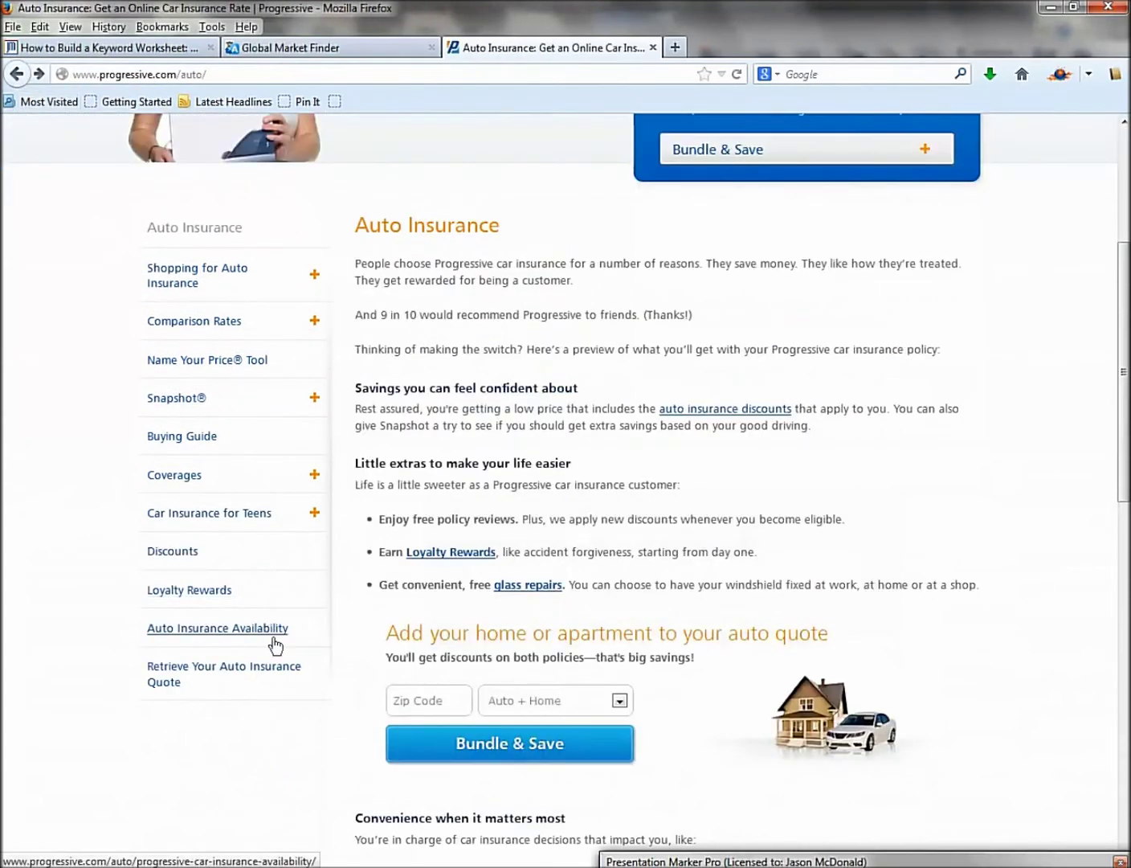
# Switch to Excel and close keywordworksheet-1.xls without saving the changes.
pyautogui.hotkey('alt', 'Tab')
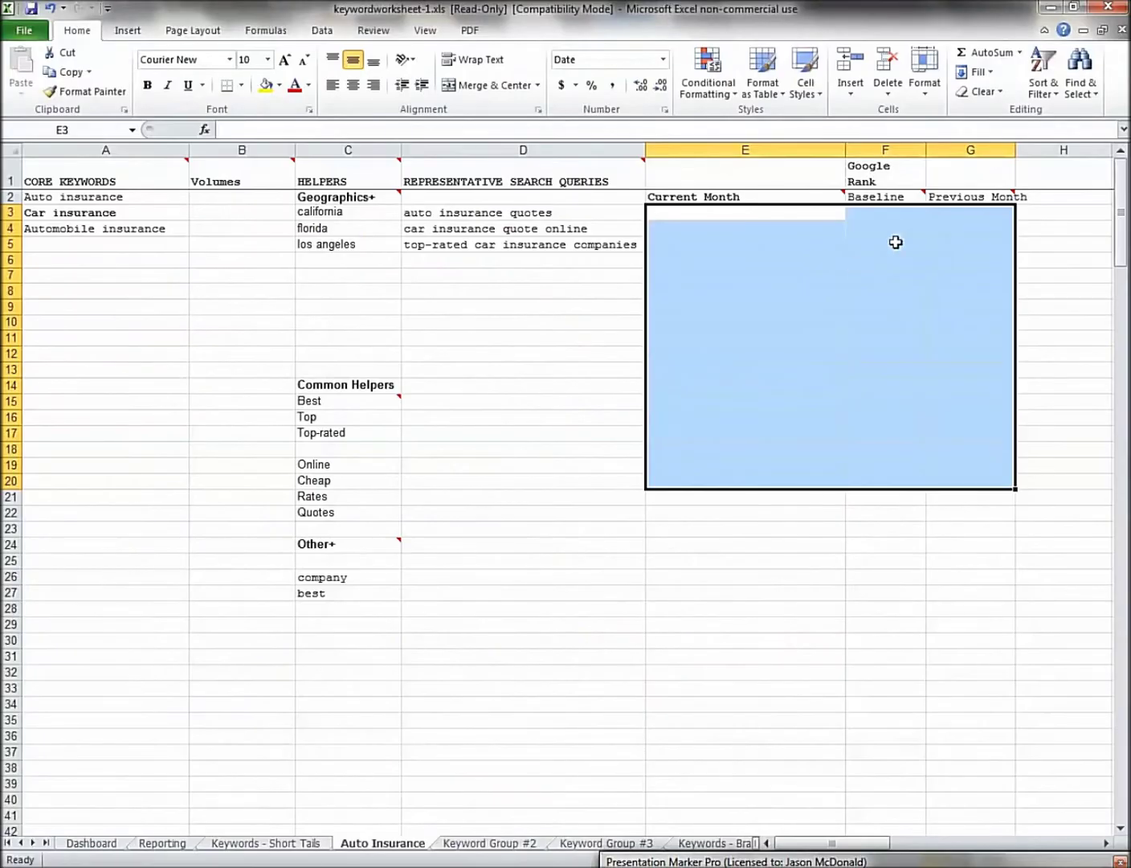
pyautogui.click(1123, 29)
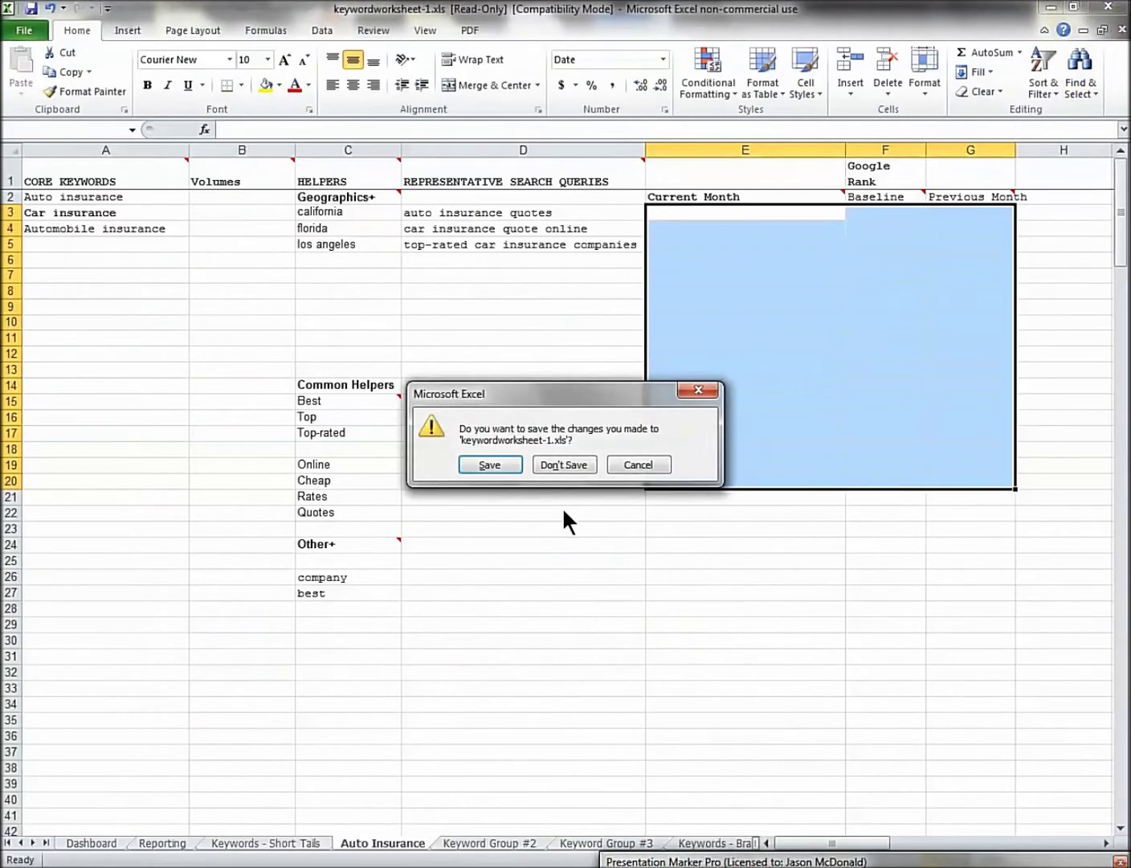
pyautogui.click(572, 465)
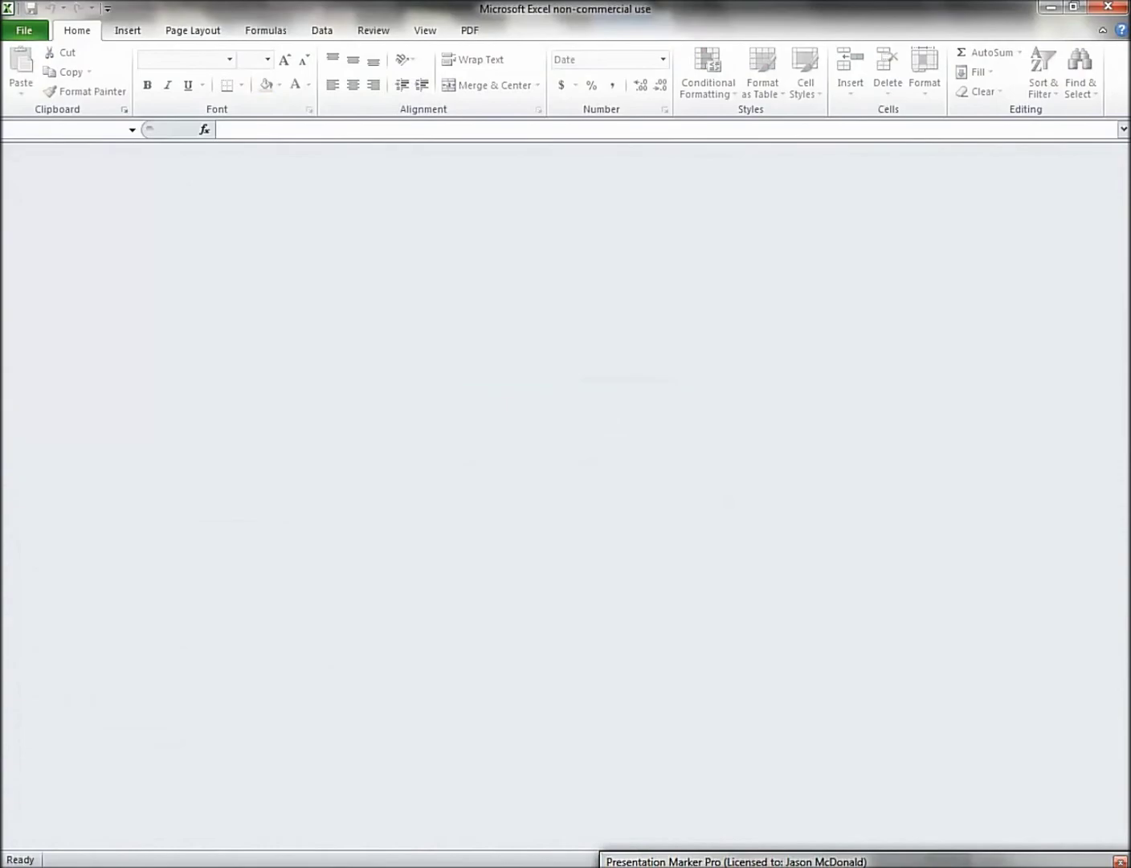
# Return to the "How to Build a Keyword Worksheet" page in Firefox.
pyautogui.hotkey('alt', 'Tab')
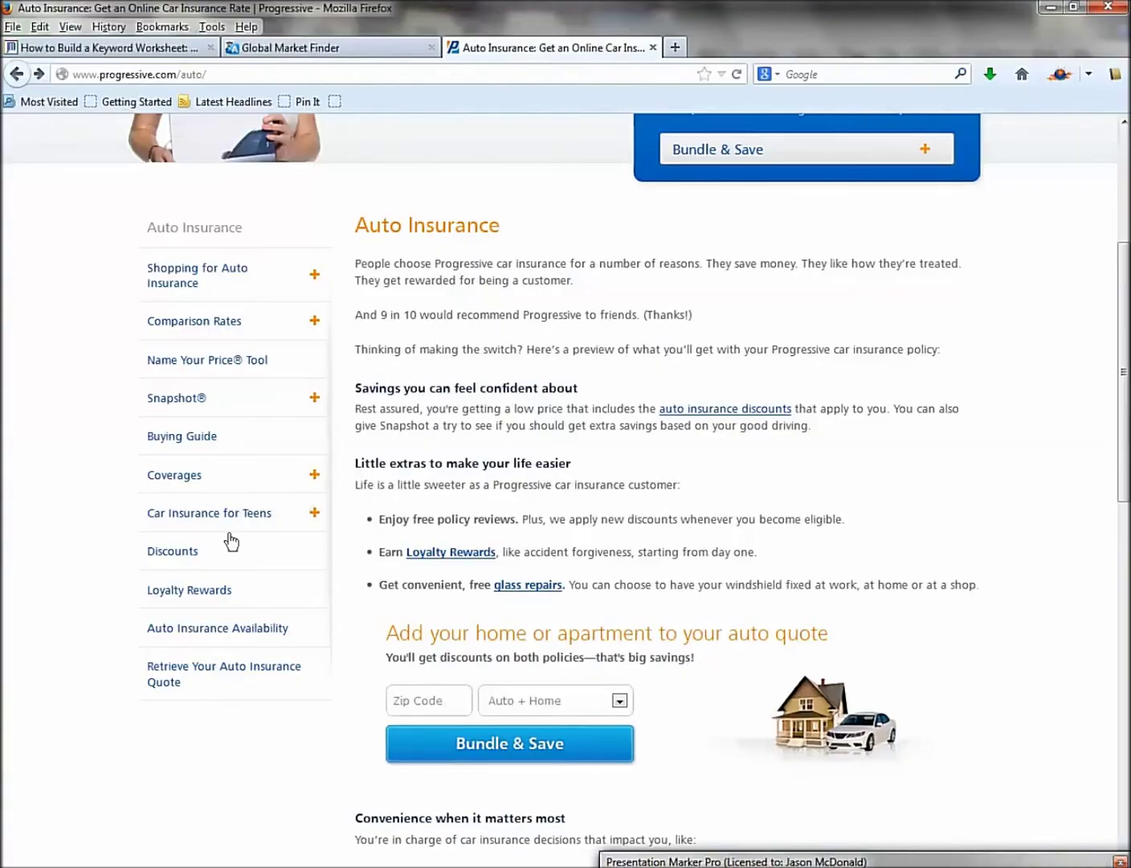
pyautogui.click(140, 46)
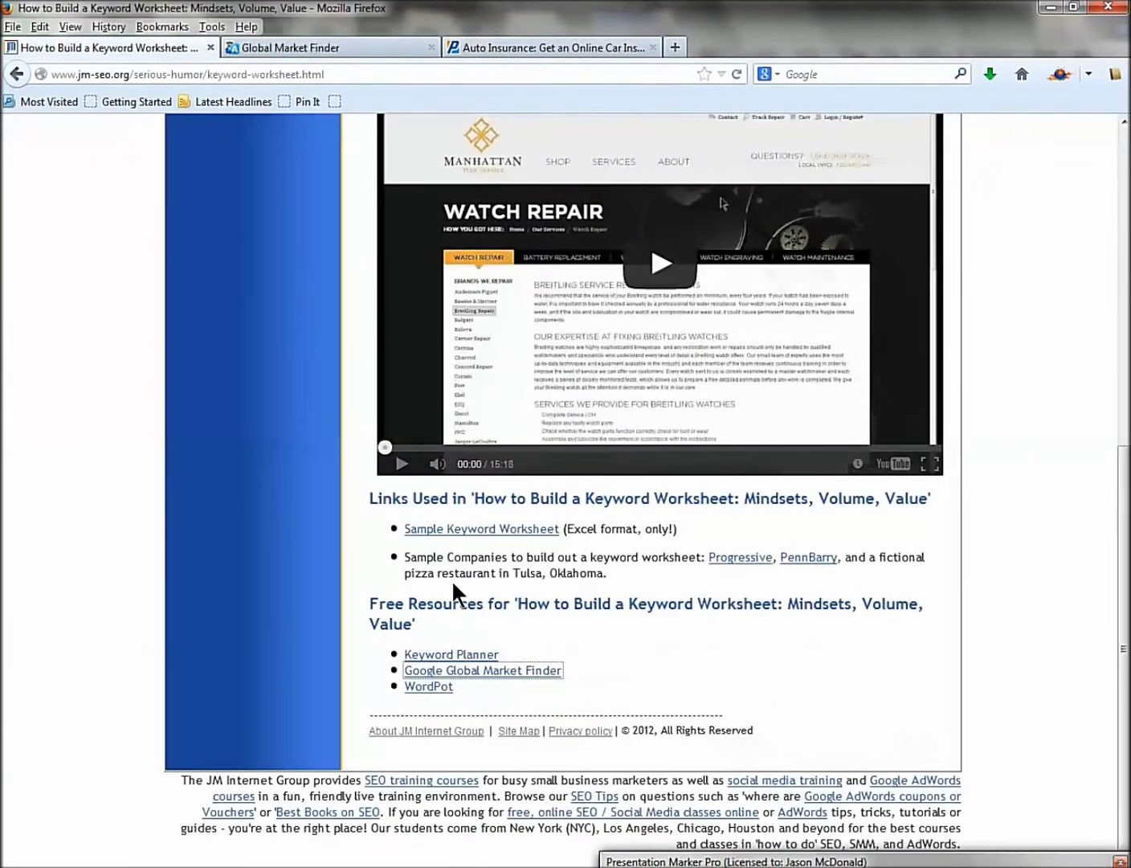
# Load Google in the Progressive tab and search for "pizza tulsa".
pyautogui.moveTo(403, 573); pyautogui.dragTo(492, 578)
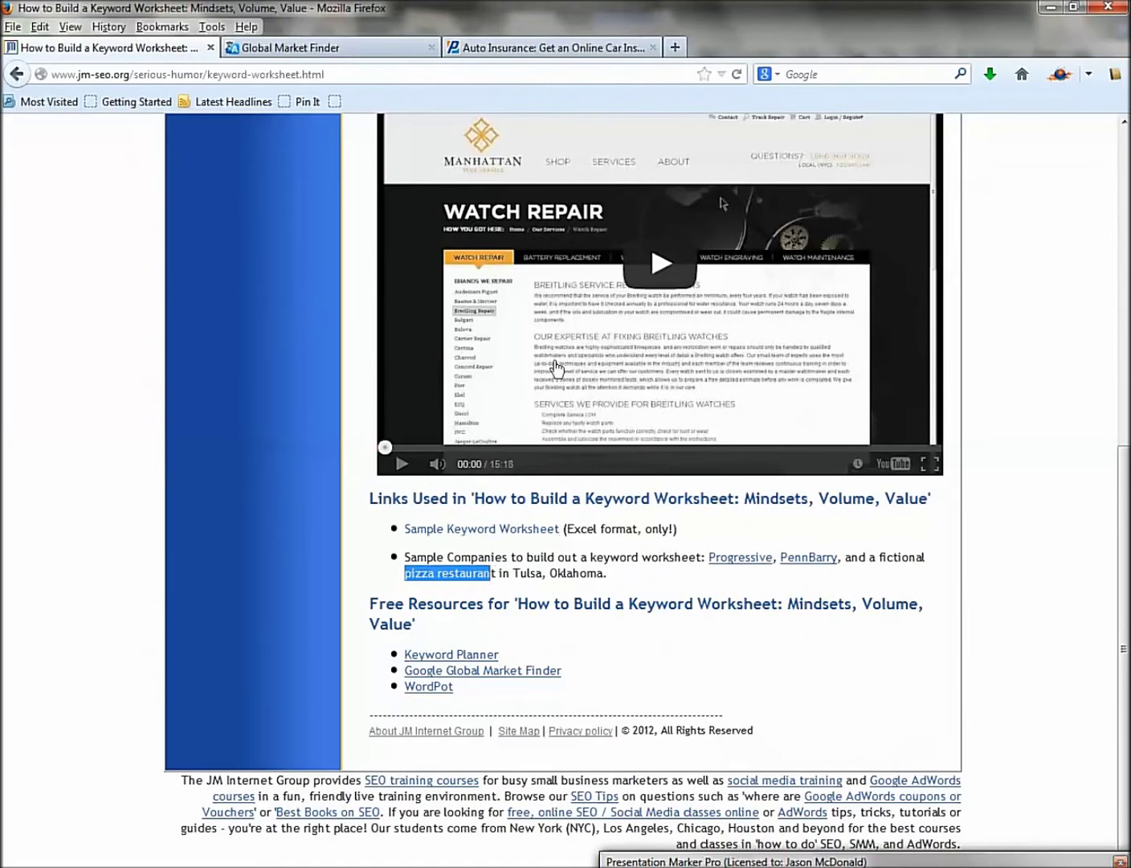
pyautogui.click(508, 45)
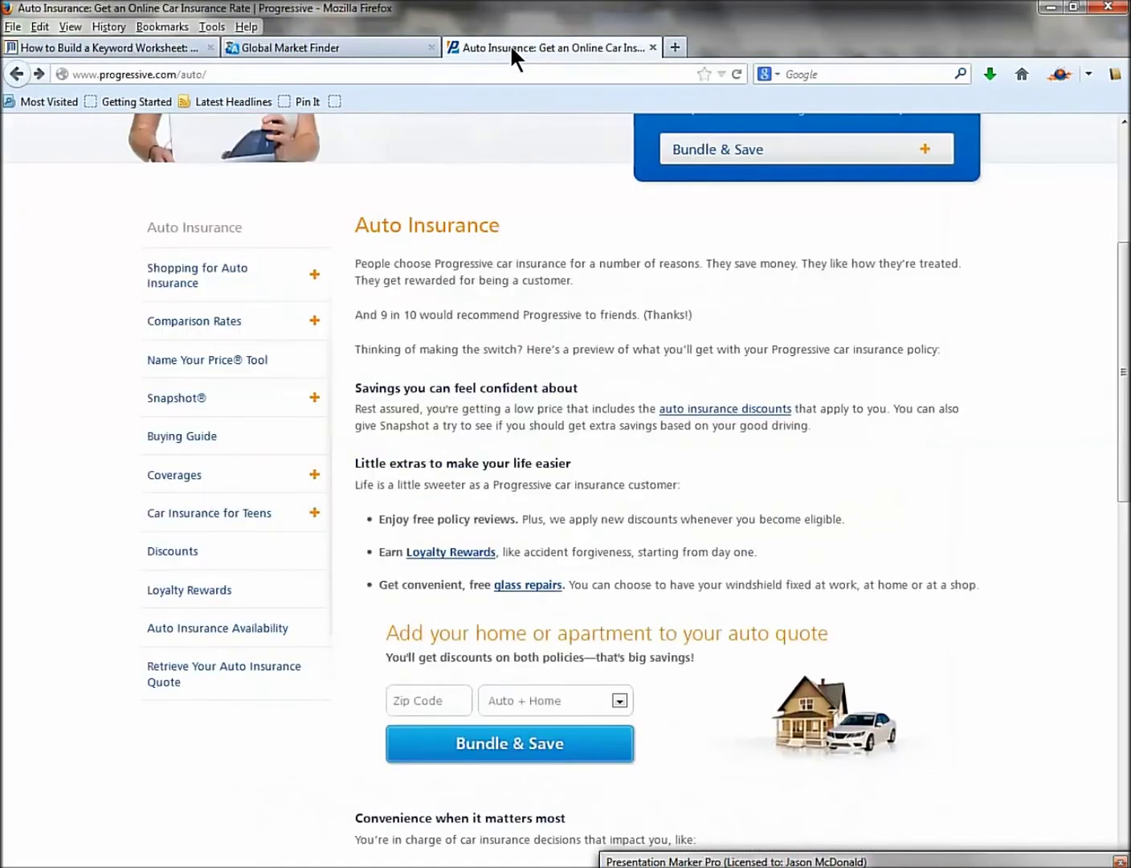
pyautogui.click(279, 73)
pyautogui.write('www.google.com/')
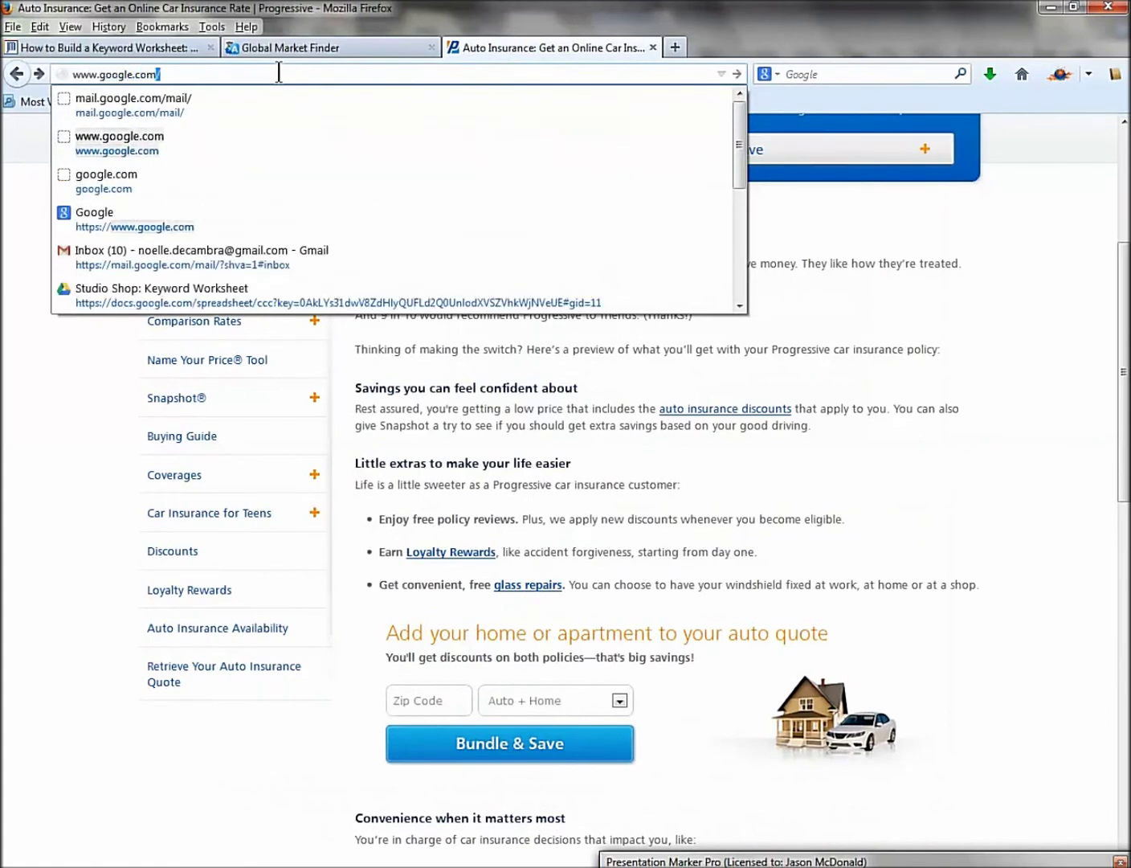
pyautogui.press('Return')
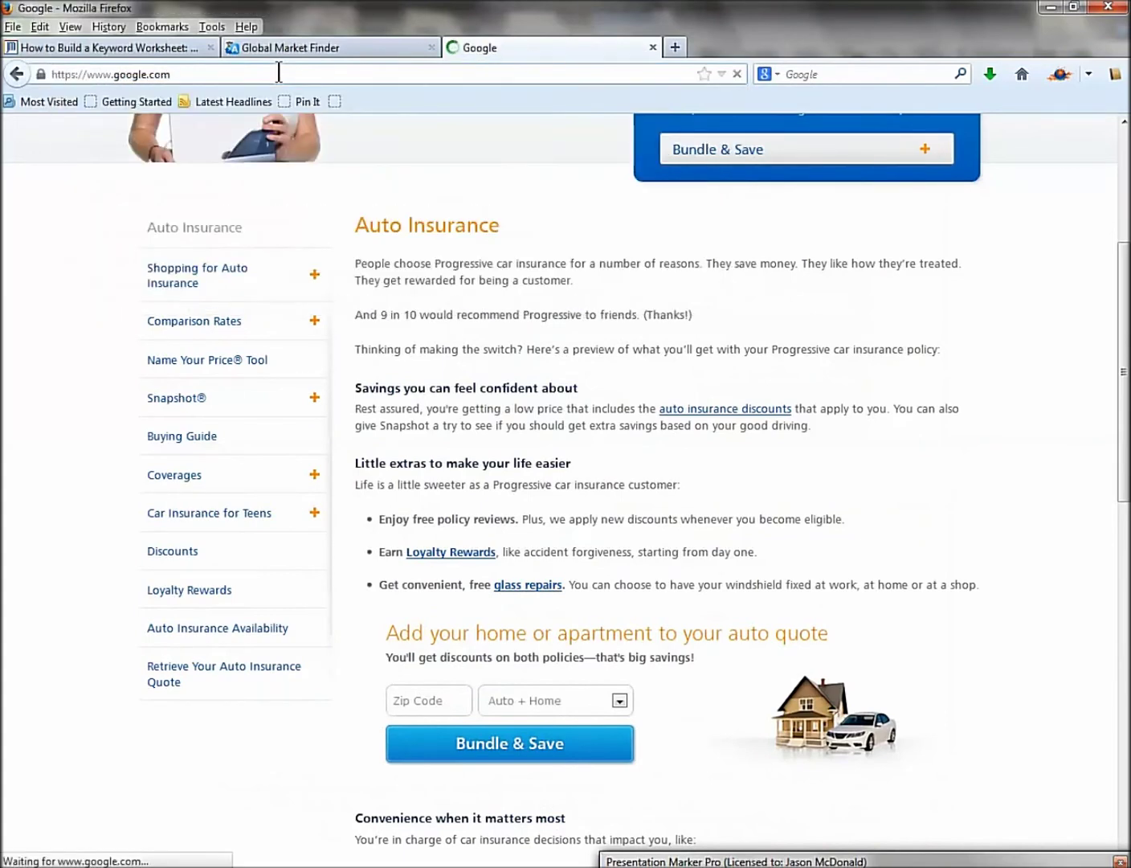
pyautogui.write('pizz')
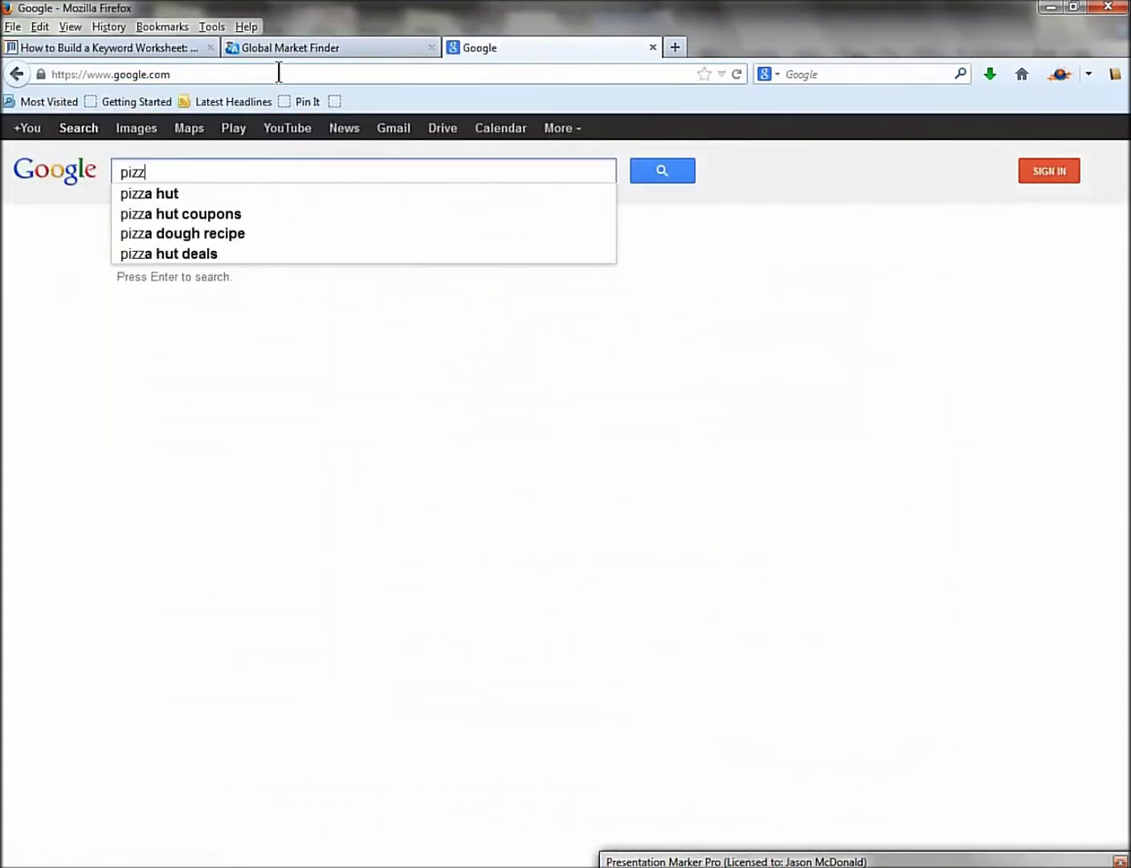
pyautogui.write('a tulsa')
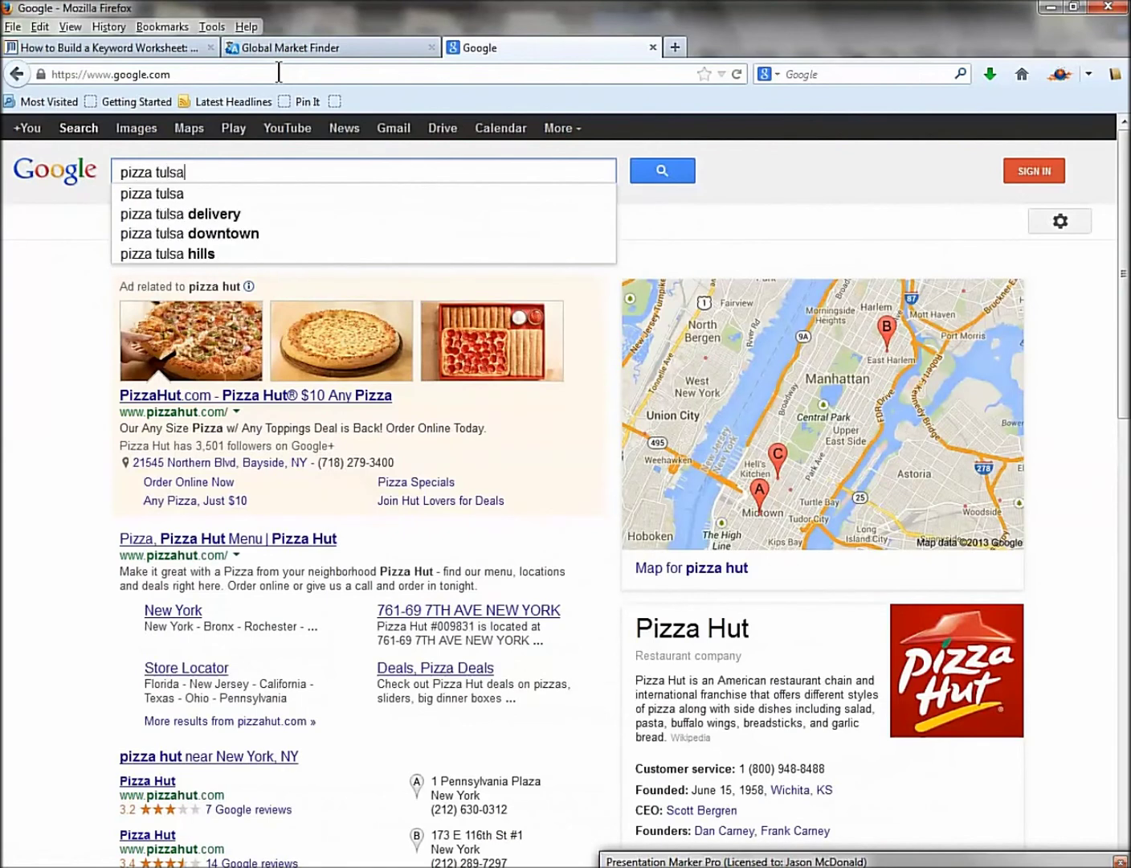
pyautogui.press('Return')
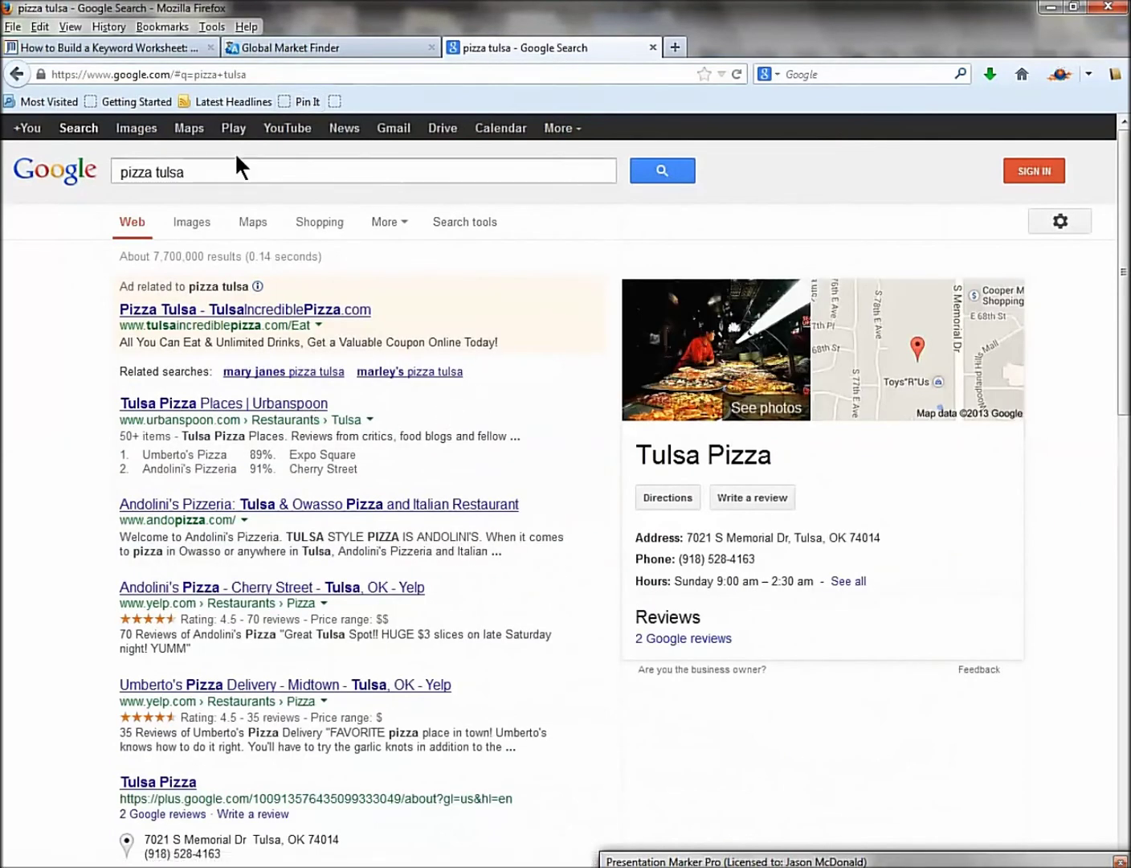
# Change the Google search query to "italian food tulsa" and run it.
pyautogui.click(216, 173)
pyautogui.doubleClick(131, 172)
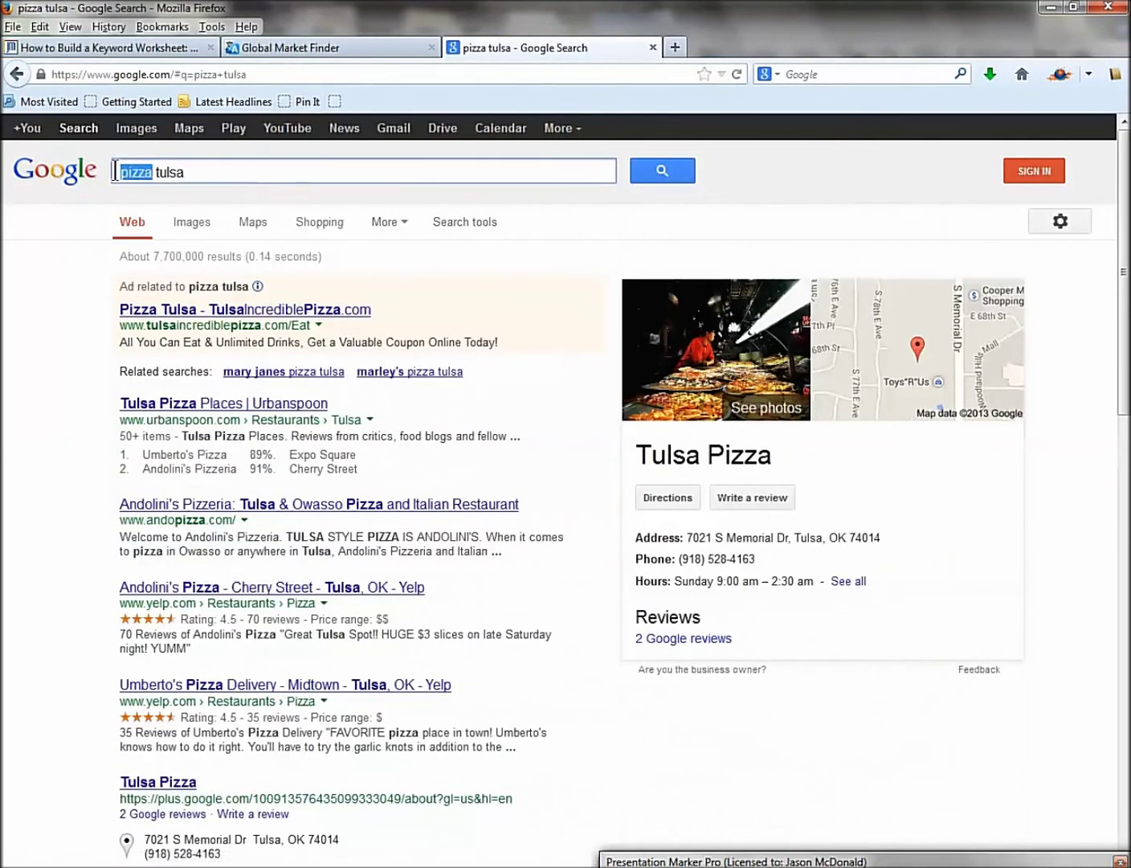
pyautogui.press('BackSpace')
pyautogui.write('italian food')
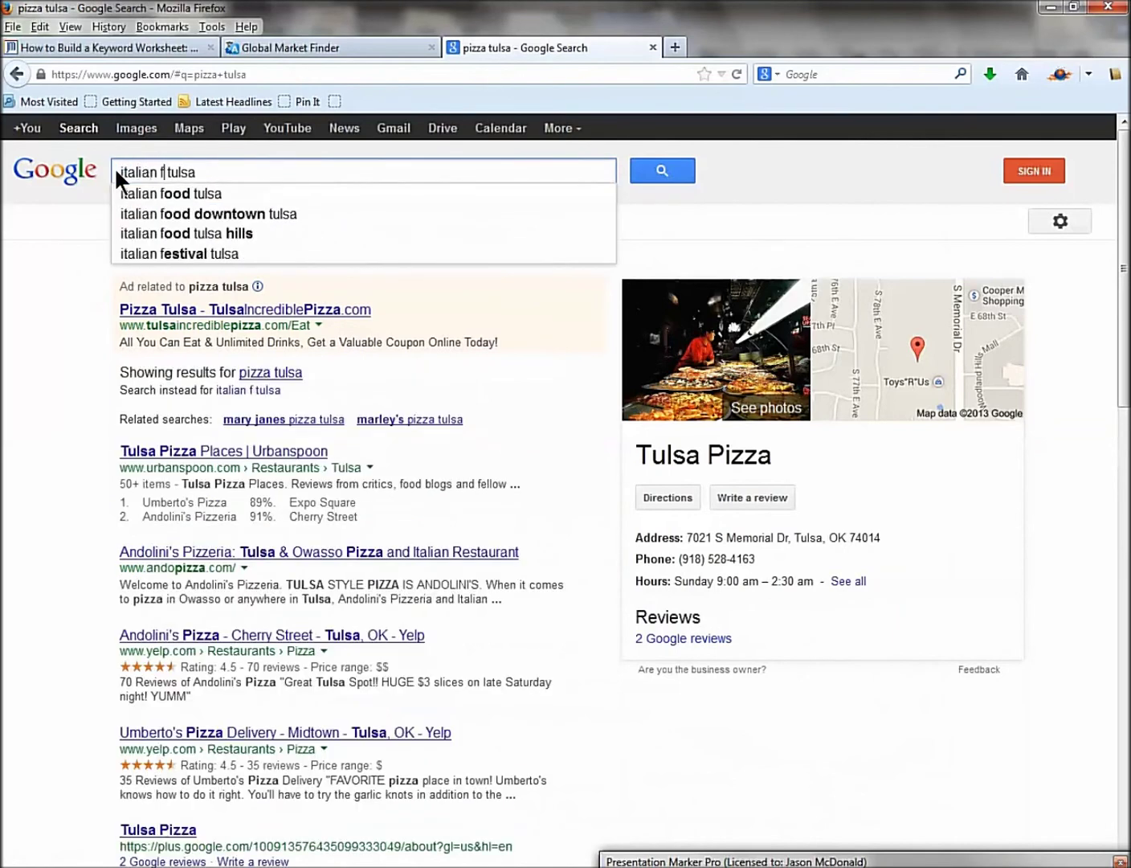
pyautogui.press('Return')
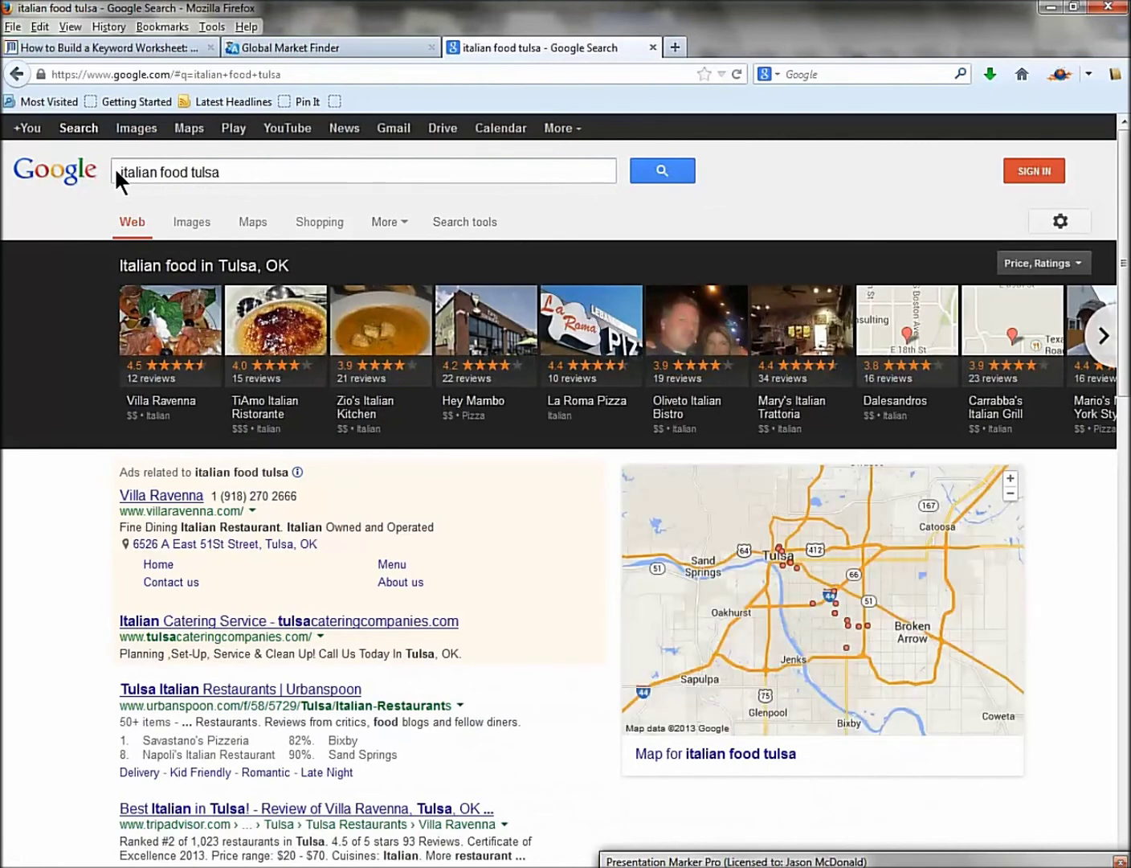
# Open the Sample Keyword Worksheet from the "How to Build a Keyword Worksheet" page in Excel and show its Dashboard sheet.
pyautogui.click(118, 46)
pyautogui.click(493, 532)
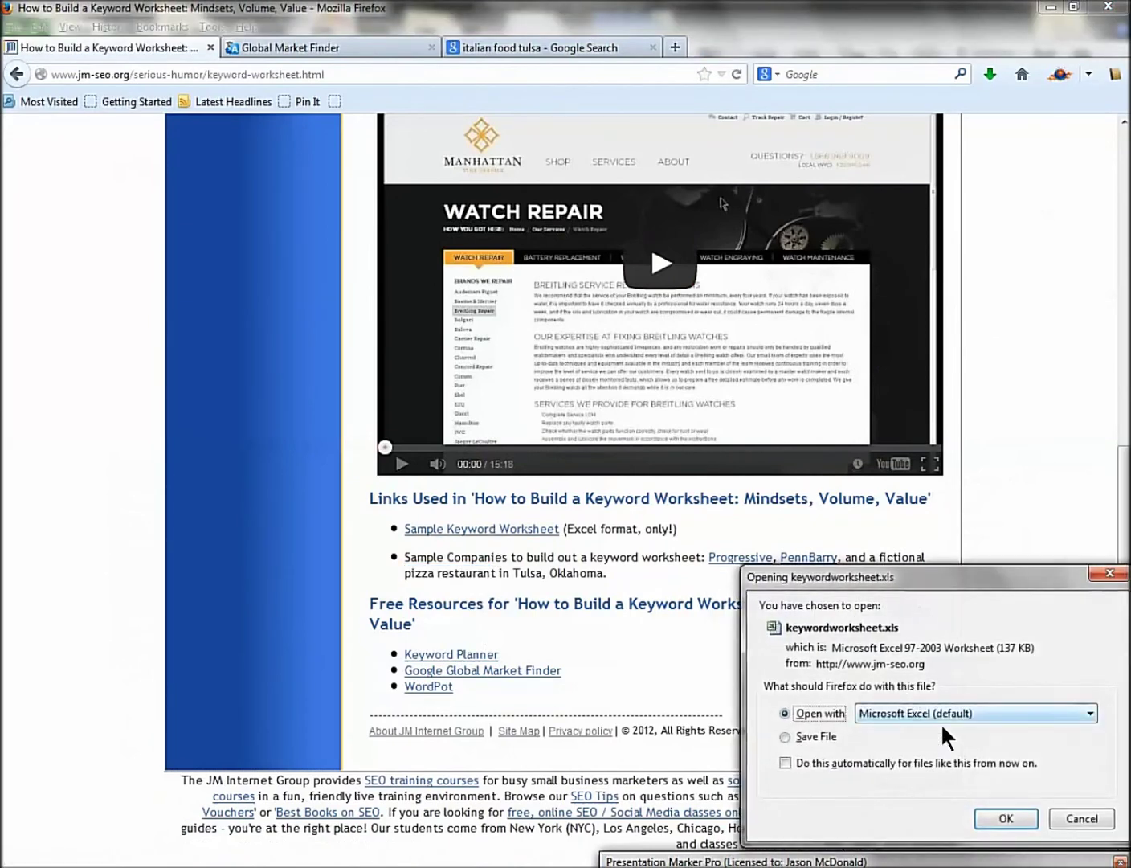
pyautogui.click(1004, 817)
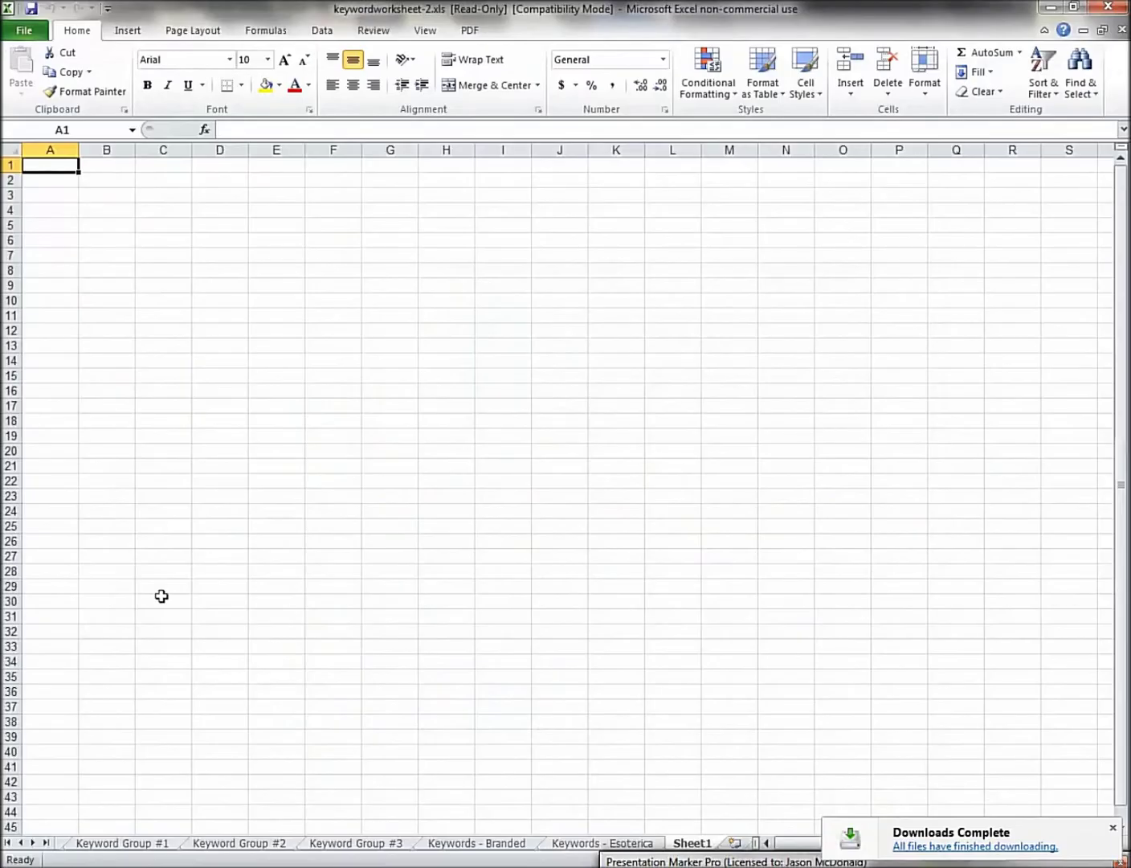
pyautogui.click(10, 843)
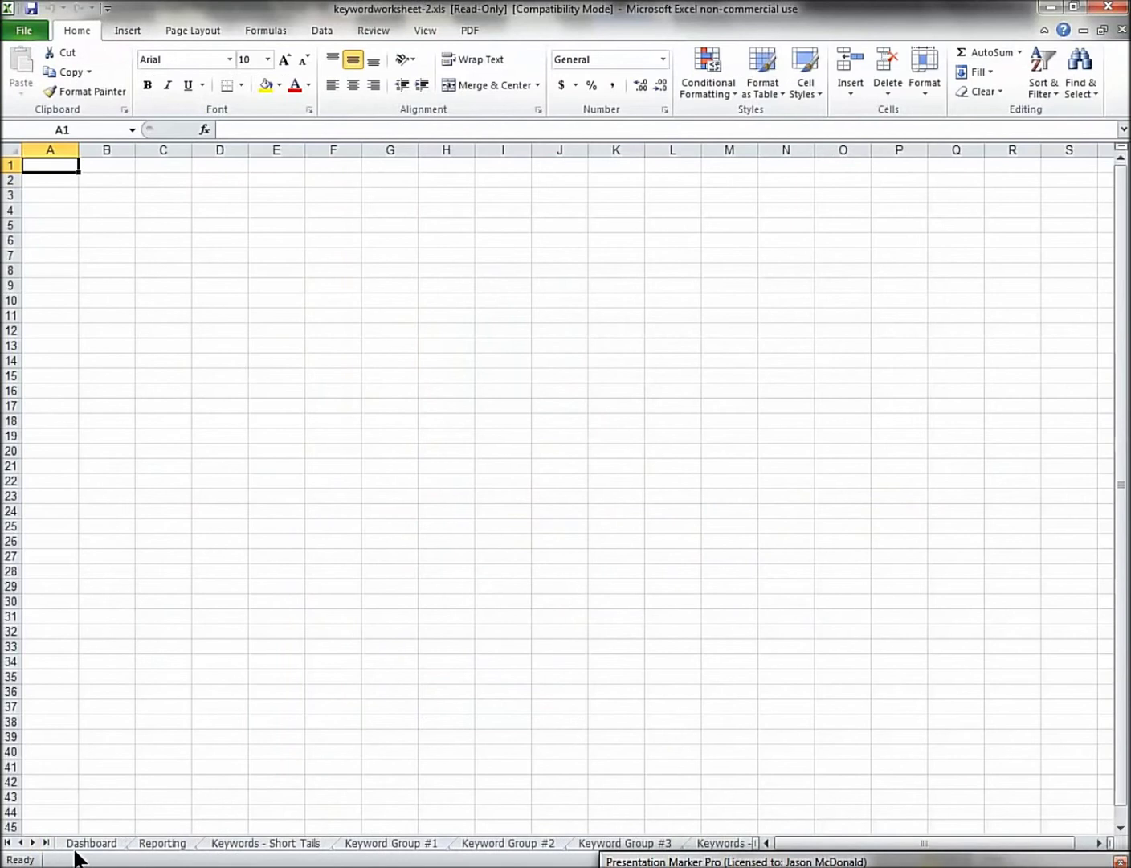
pyautogui.click(77, 849)
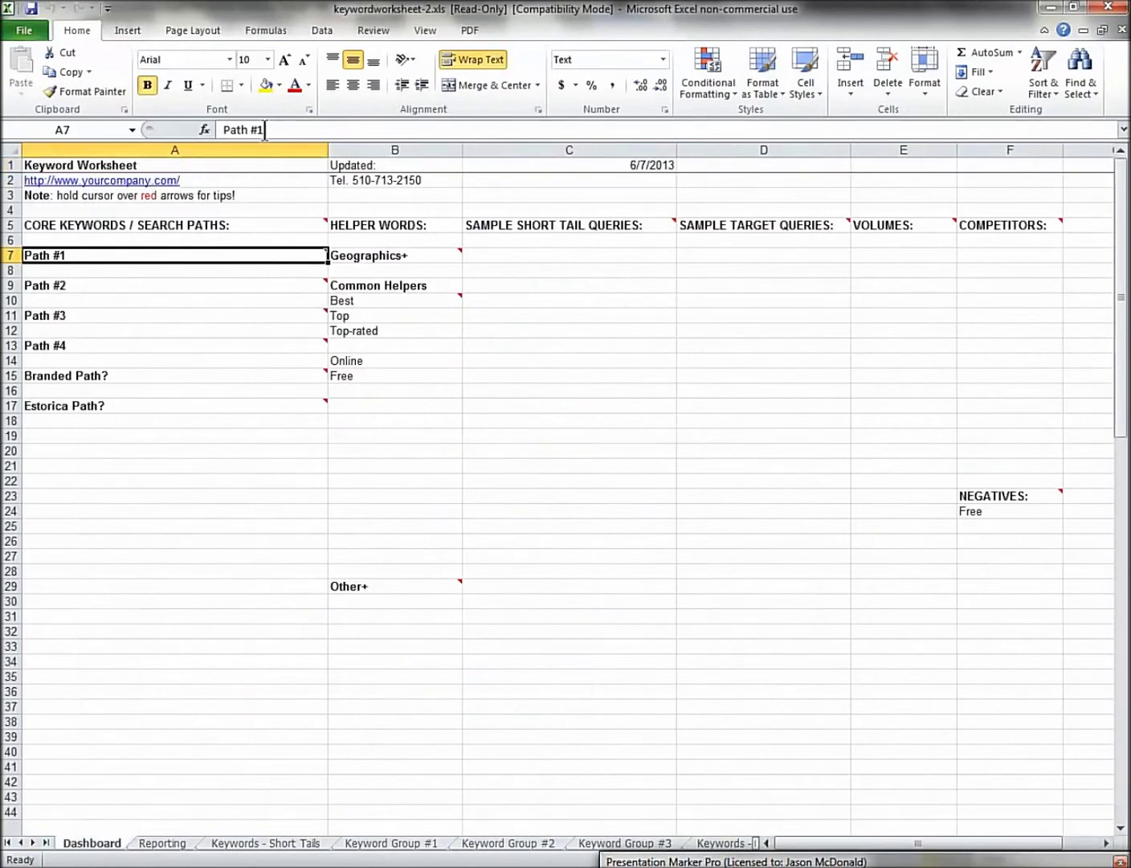
pyautogui.click(234, 195)
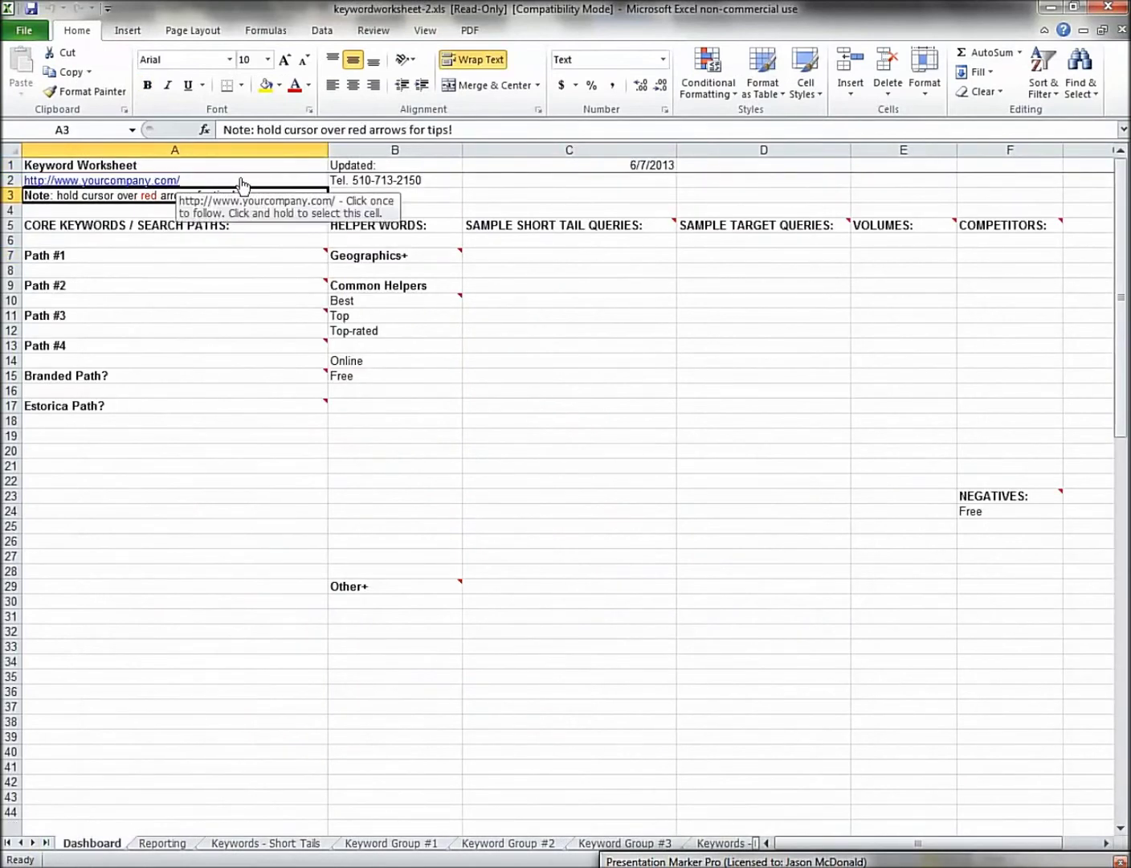
# Replace Path #1, Path #2 and Path #3 on the Dashboard with Pizza, Italian Restaurant and Catering.
pyautogui.moveTo(150, 285)
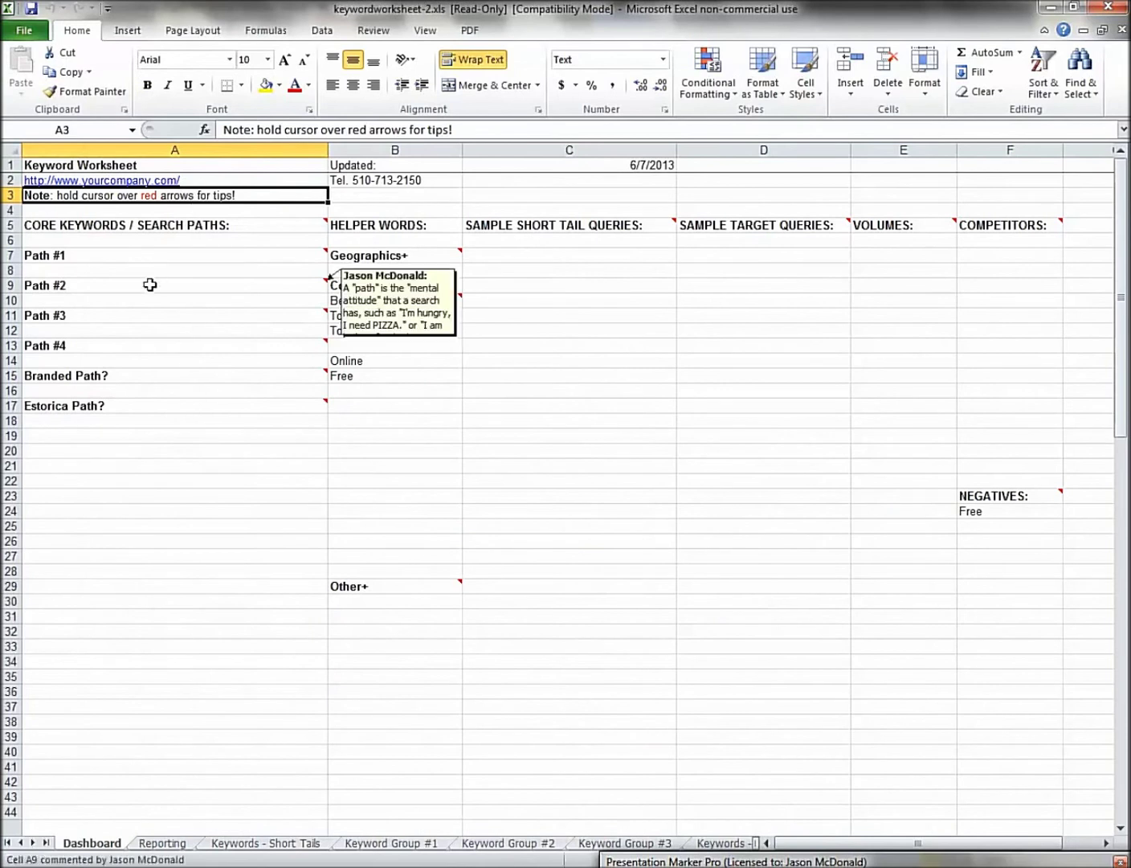
pyautogui.click(168, 254)
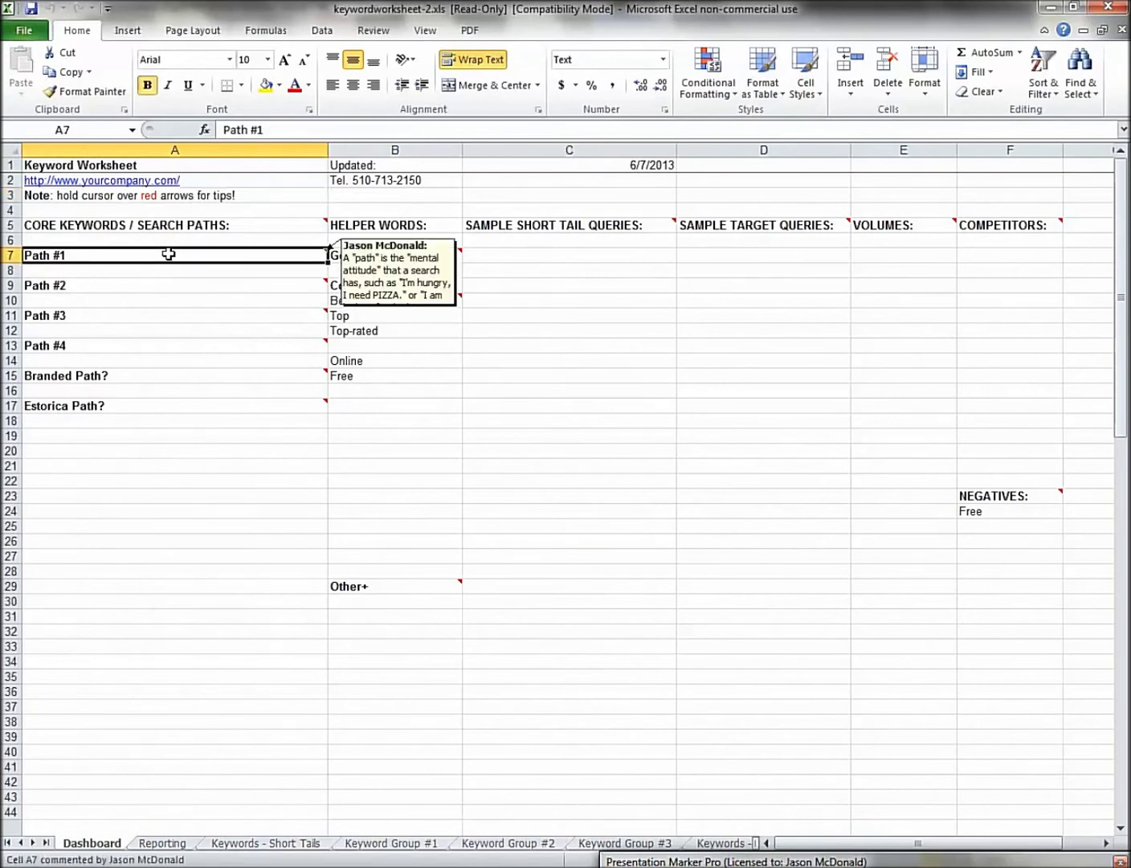
pyautogui.write('Pizza')
pyautogui.press('Return')
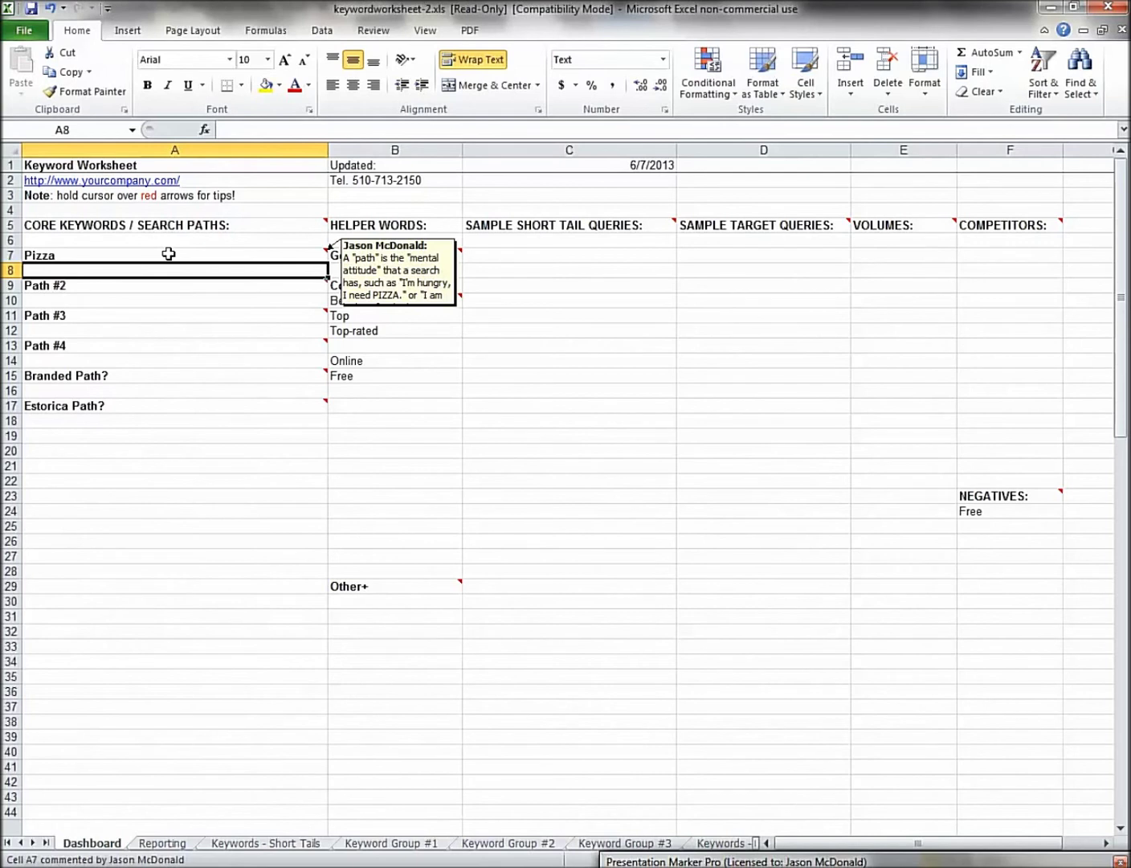
pyautogui.press('Down')
pyautogui.write('Italian Restaurant')
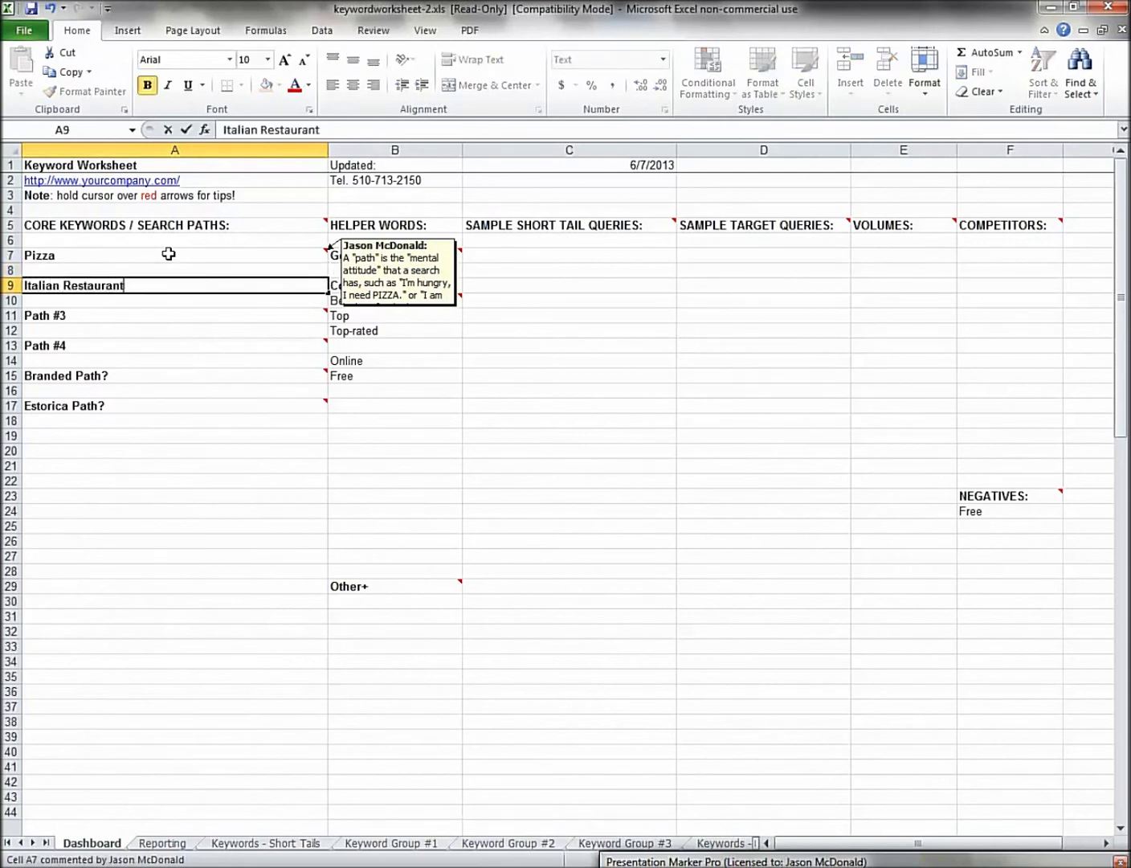
pyautogui.press('Return')
pyautogui.press('Down')
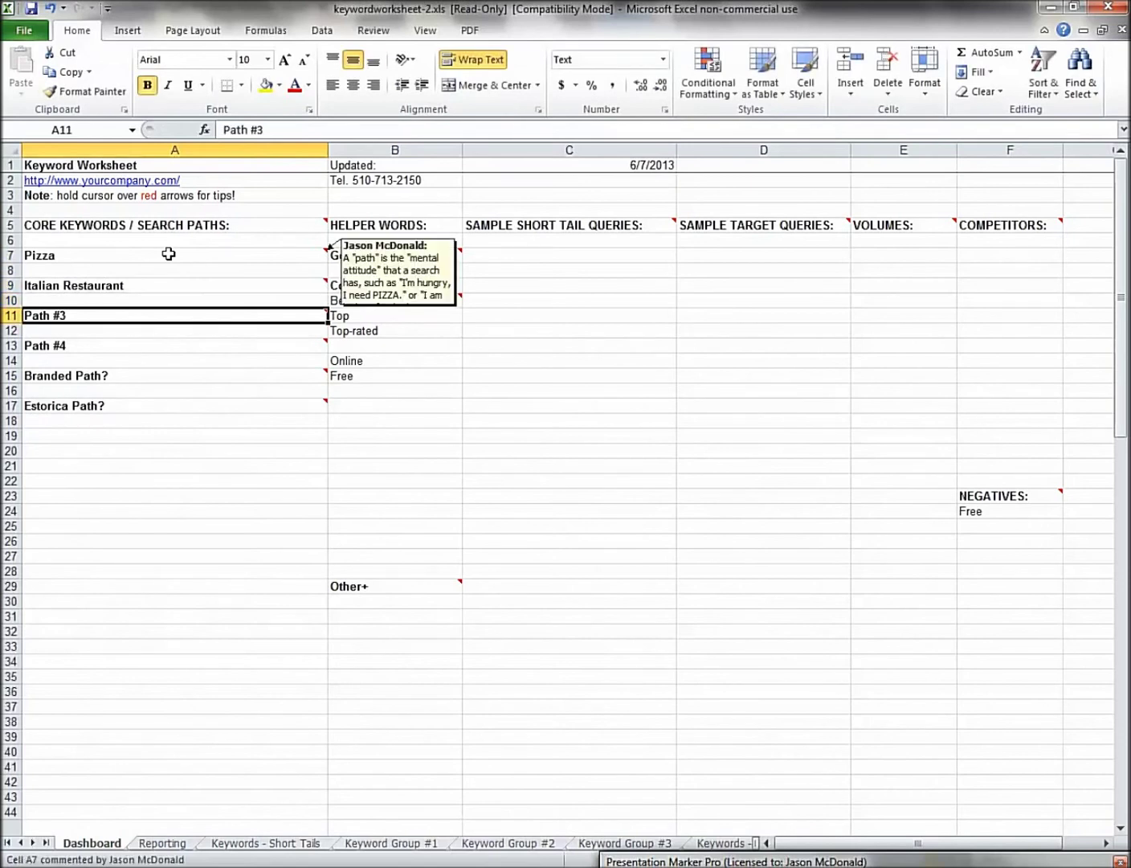
pyautogui.write('Bc')
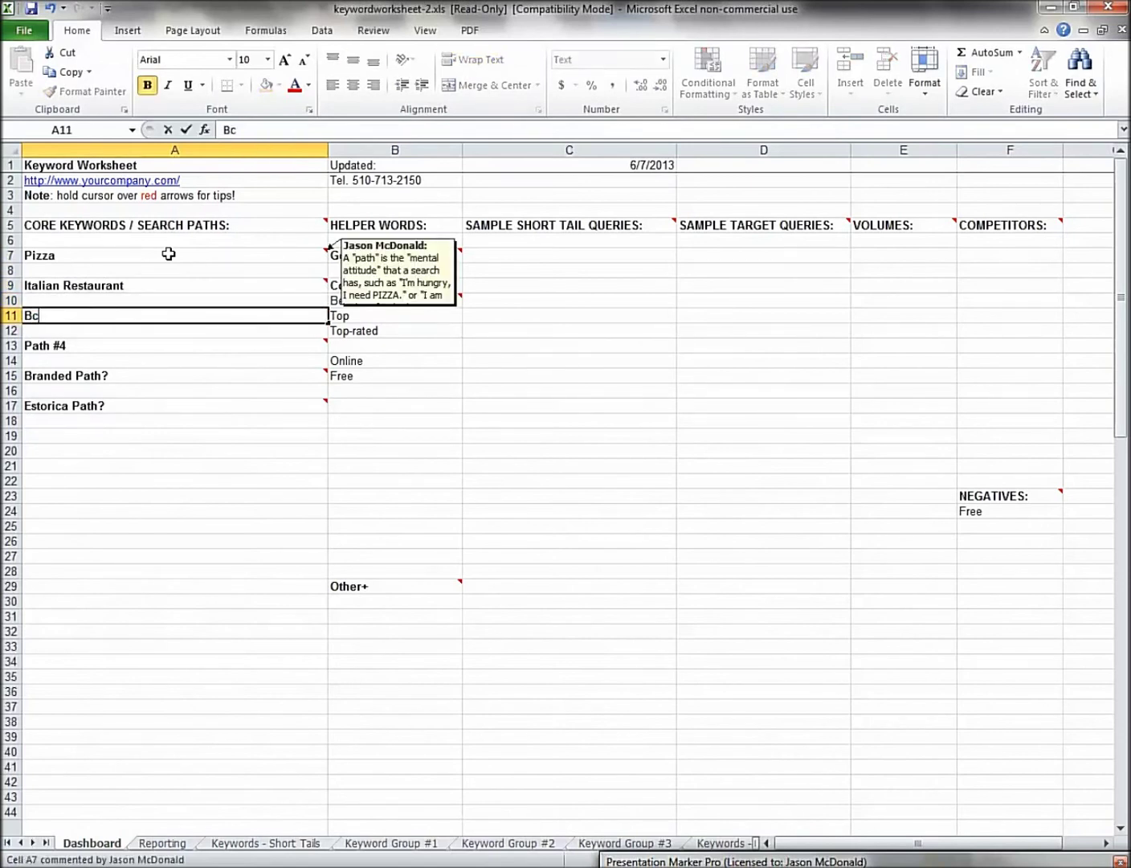
pyautogui.write('atering')
# Replace the "Branded Path?" entry in the core keywords column with Jason's Pizzeria.
pyautogui.press('Down')
pyautogui.press('Down')
pyautogui.press('Down')
pyautogui.press('Down')
pyautogui.write('Tulsa')
pyautogui.press('BackSpace')
pyautogui.press('BackSpace')
pyautogui.press('BackSpace')
pyautogui.press('BackSpace')
pyautogui.write("Jason's PIzza")
pyautogui.press('BackSpace')
pyautogui.press('BackSpace')
pyautogui.press('BackSpace')
pyautogui.press('BackSpace')
pyautogui.write('izzeria')
pyautogui.press('Return')
# Enter "How to make the best calzone" in the cell directly below "Estorica Path?".
pyautogui.press('Down')
pyautogui.press('Down')
pyautogui.write('How to make the best calzone')
pyautogui.press('Return')
# Enter "What are the best catering joints in tulsa" in A19, beneath the calzone query.
pyautogui.write('What are the gbest c')
pyautogui.press('BackSpace')
pyautogui.press('BackSpace')
pyautogui.press('BackSpace')
pyautogui.press('BackSpace')
pyautogui.write('best catering joings in')
pyautogui.press('BackSpace')
pyautogui.press('BackSpace')
pyautogui.press('BackSpace')
pyautogui.press('BackSpace')
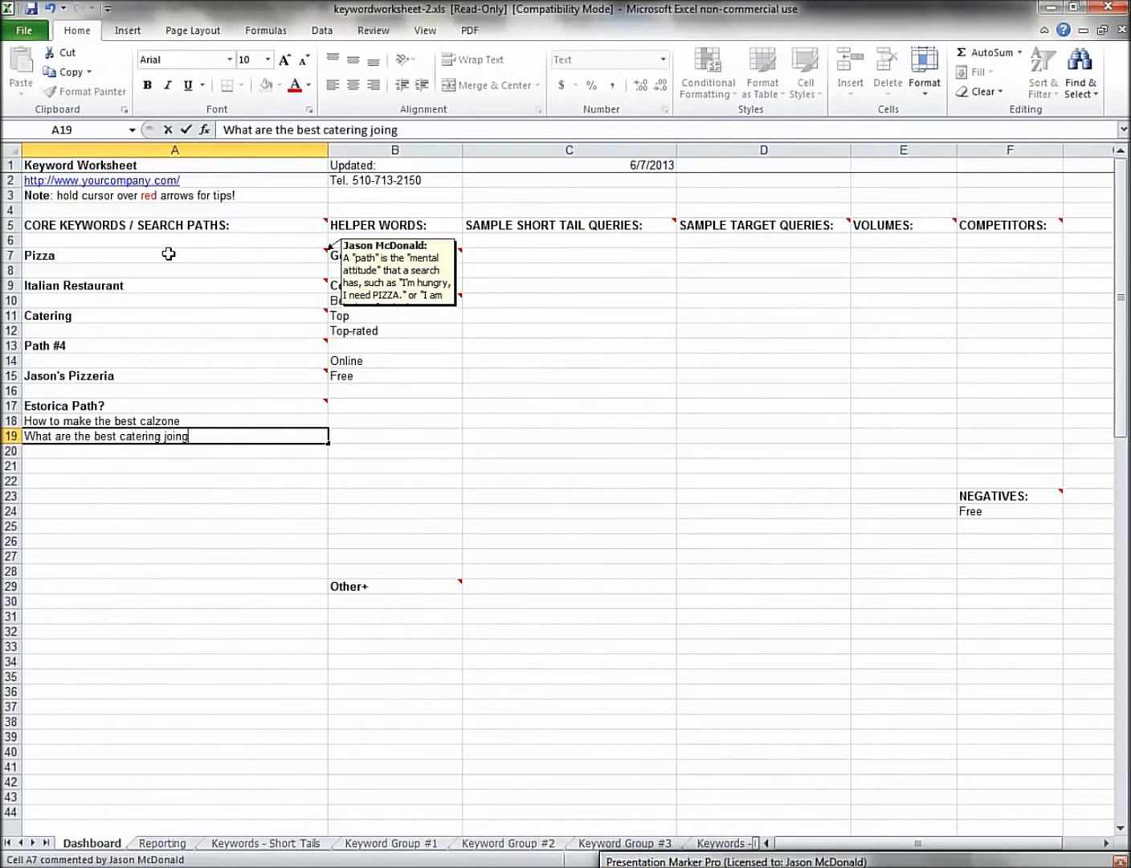
pyautogui.write('n tulsa')
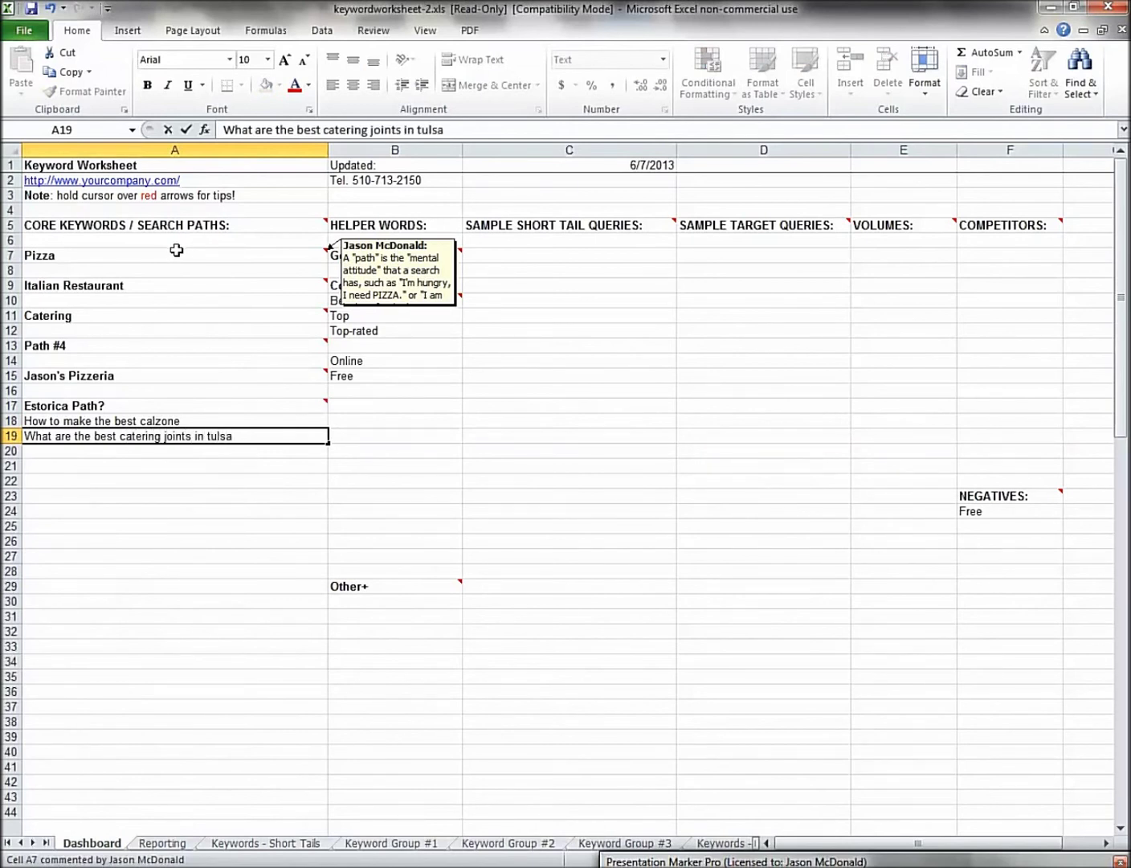
pyautogui.click(176, 254)
# Review the Dashboard's geographic and common helper words, the core keyword list and the competitors column.
pyautogui.click(359, 271)
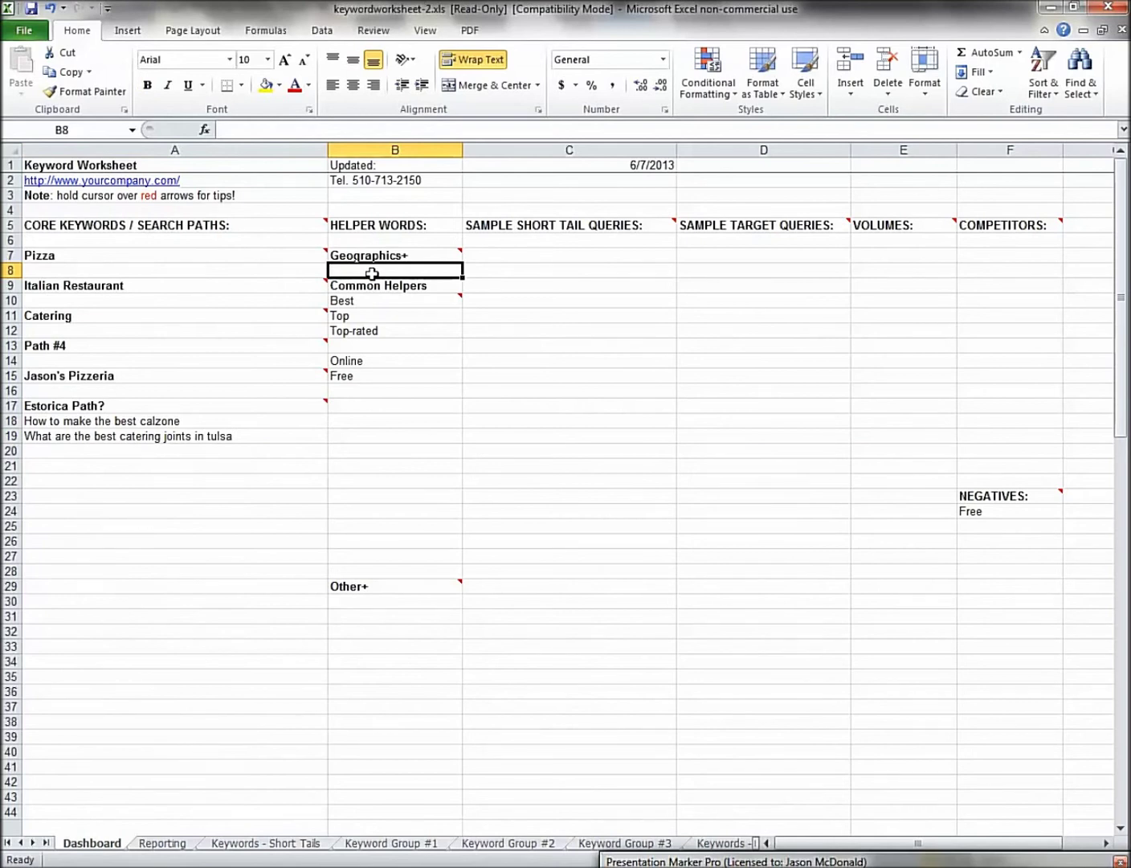
pyautogui.click(384, 302)
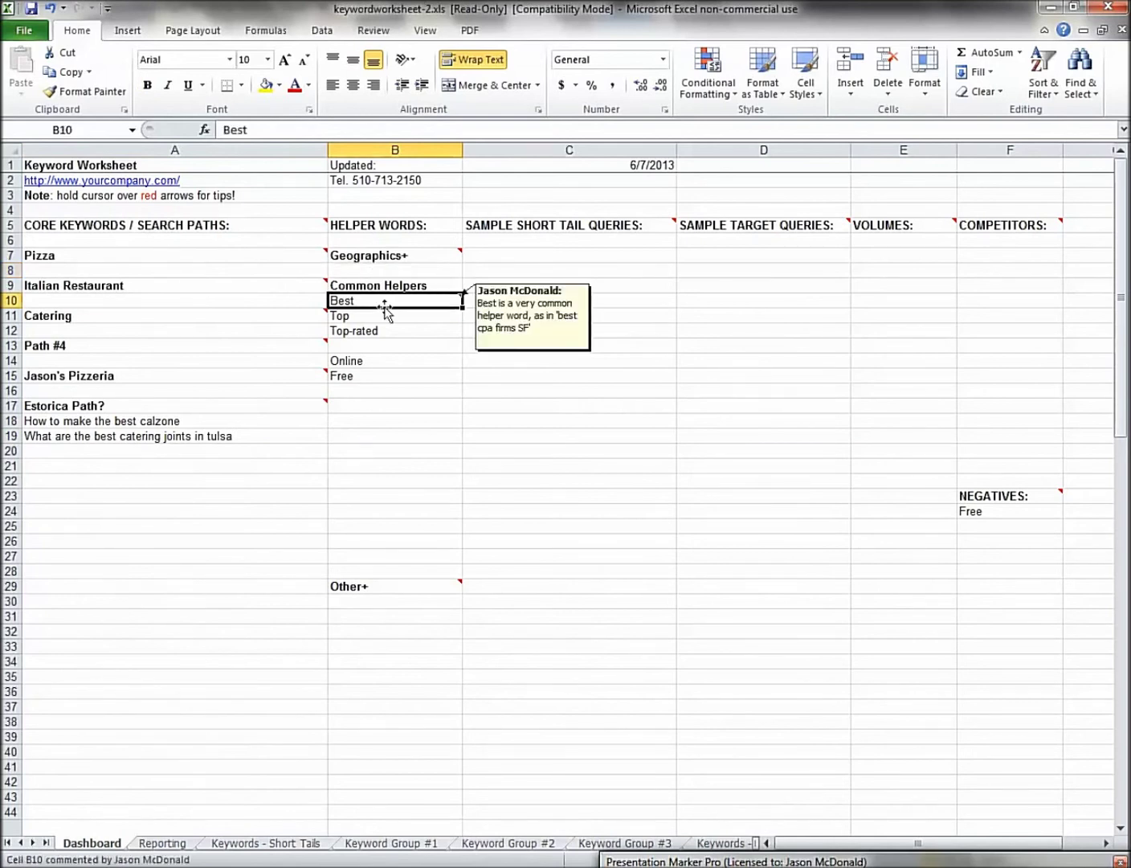
pyautogui.click(382, 374)
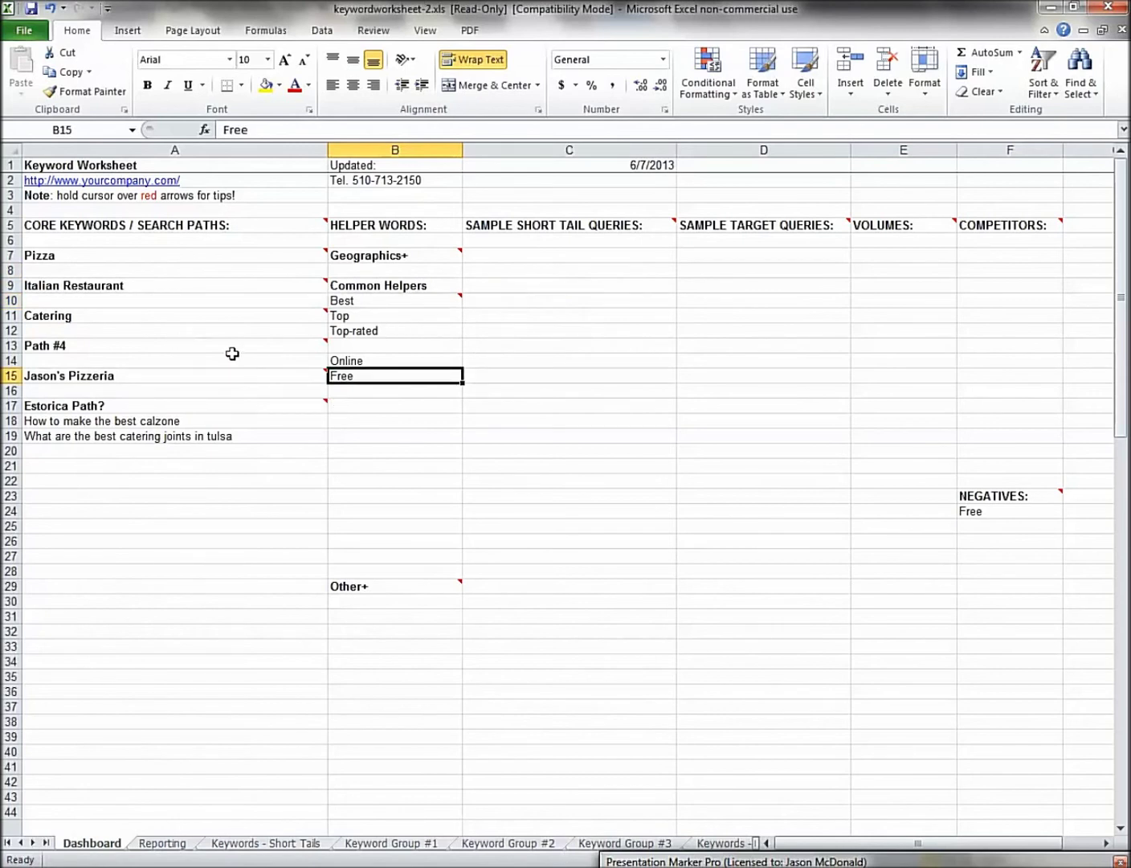
pyautogui.click(197, 359)
pyautogui.click(391, 444)
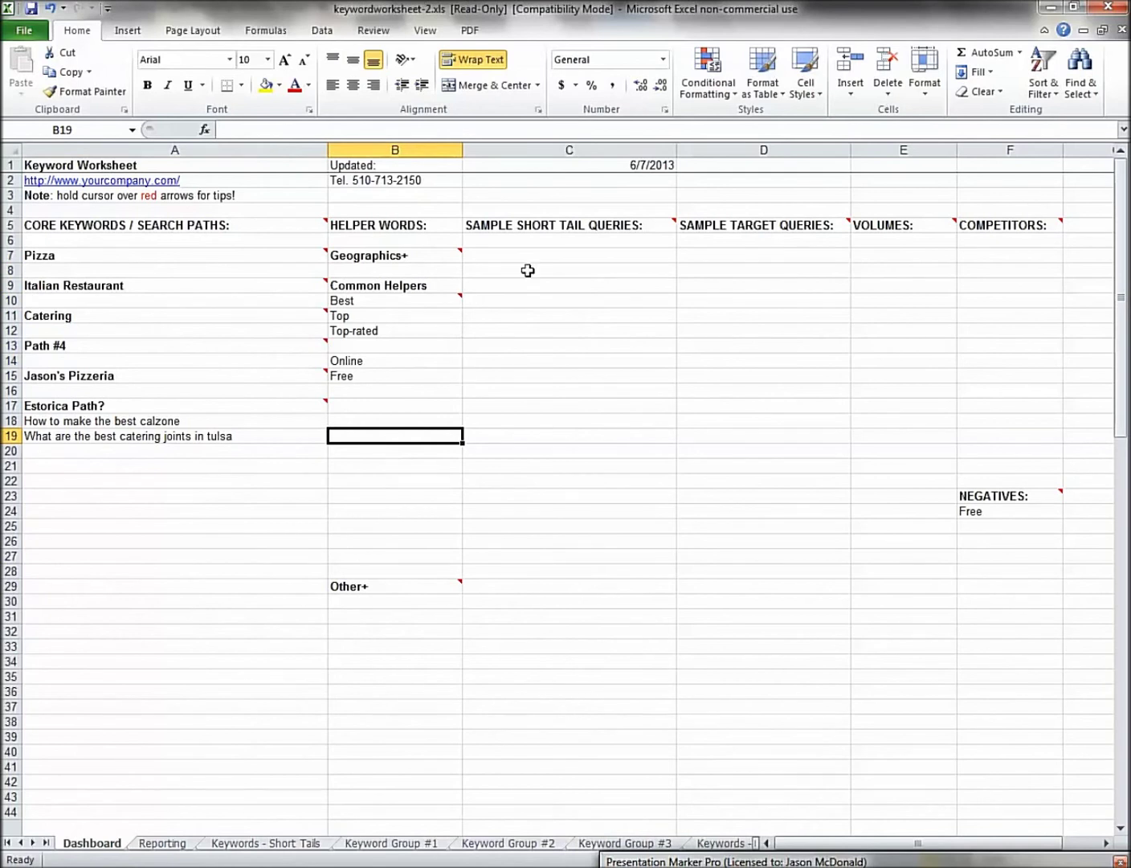
pyautogui.click(996, 262)
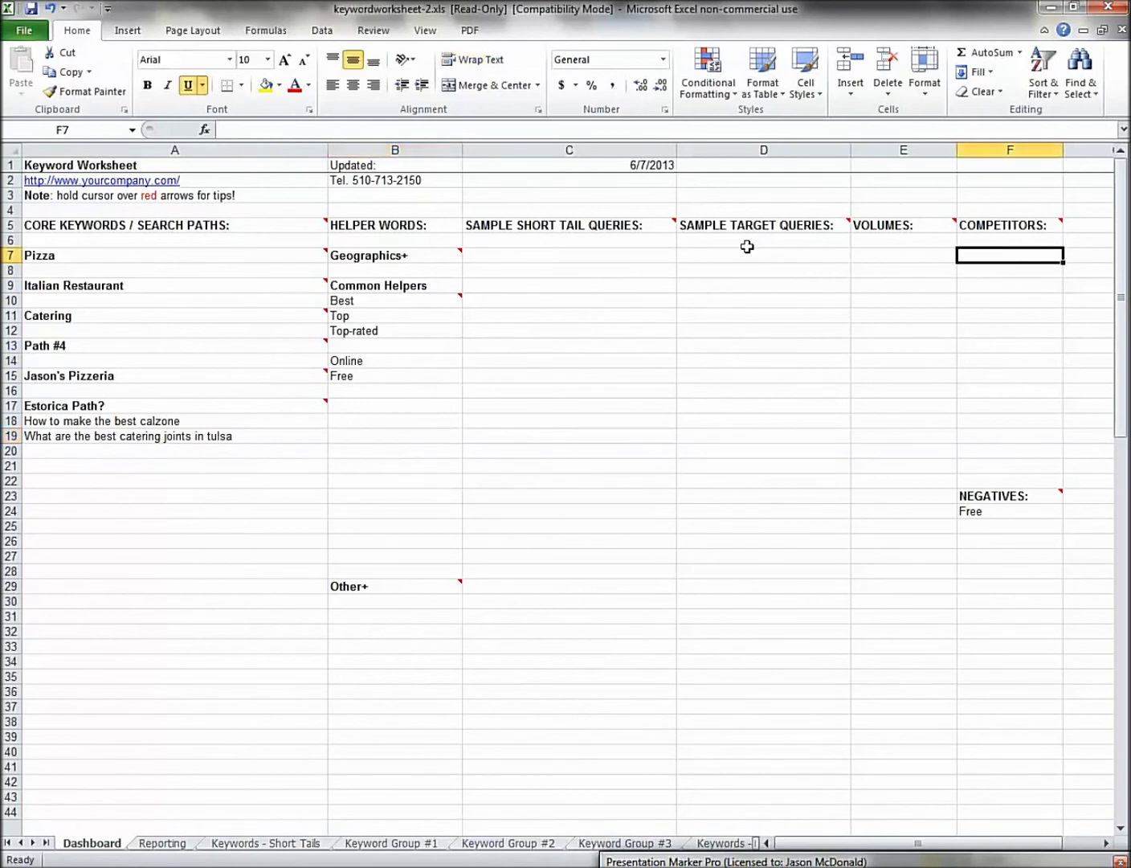
# Rename the Keyword Group #1 sheet to Pizza.
pyautogui.click(393, 845)
pyautogui.rightClick(386, 843)
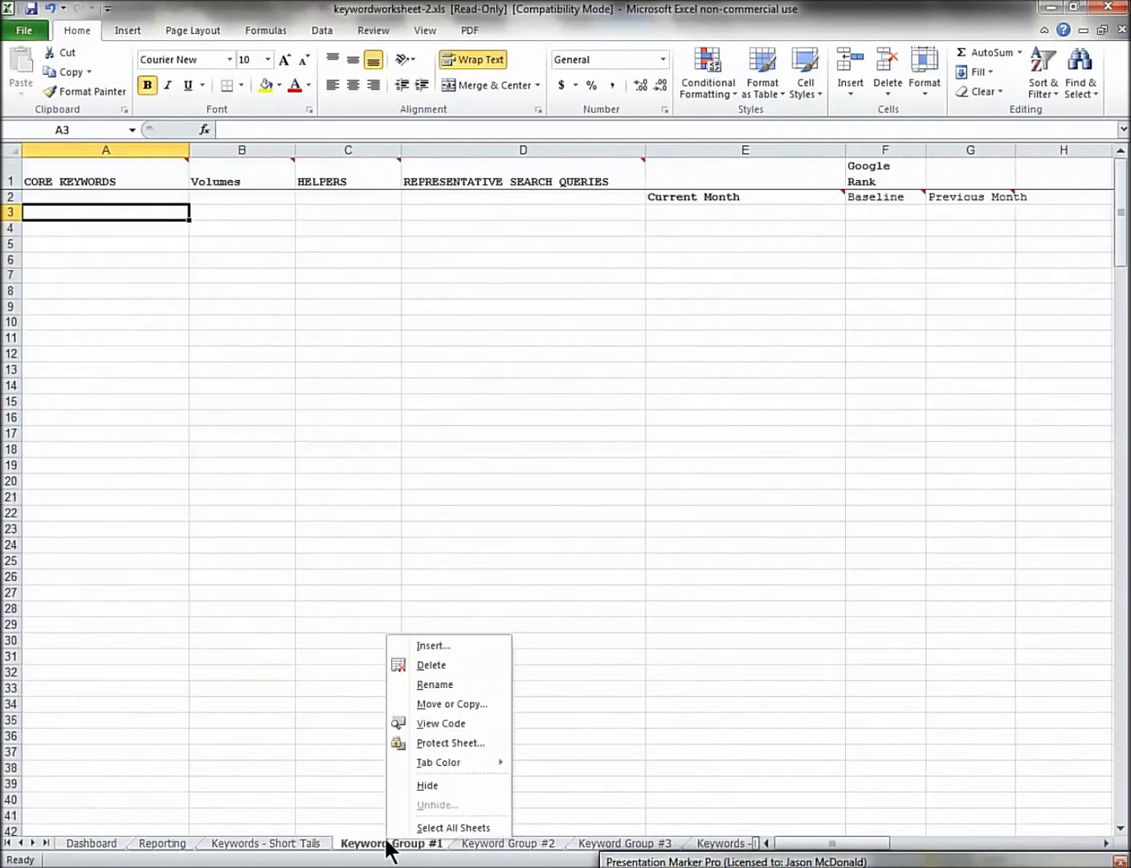
pyautogui.click(431, 683)
pyautogui.write('Pizza')
pyautogui.press('Return')
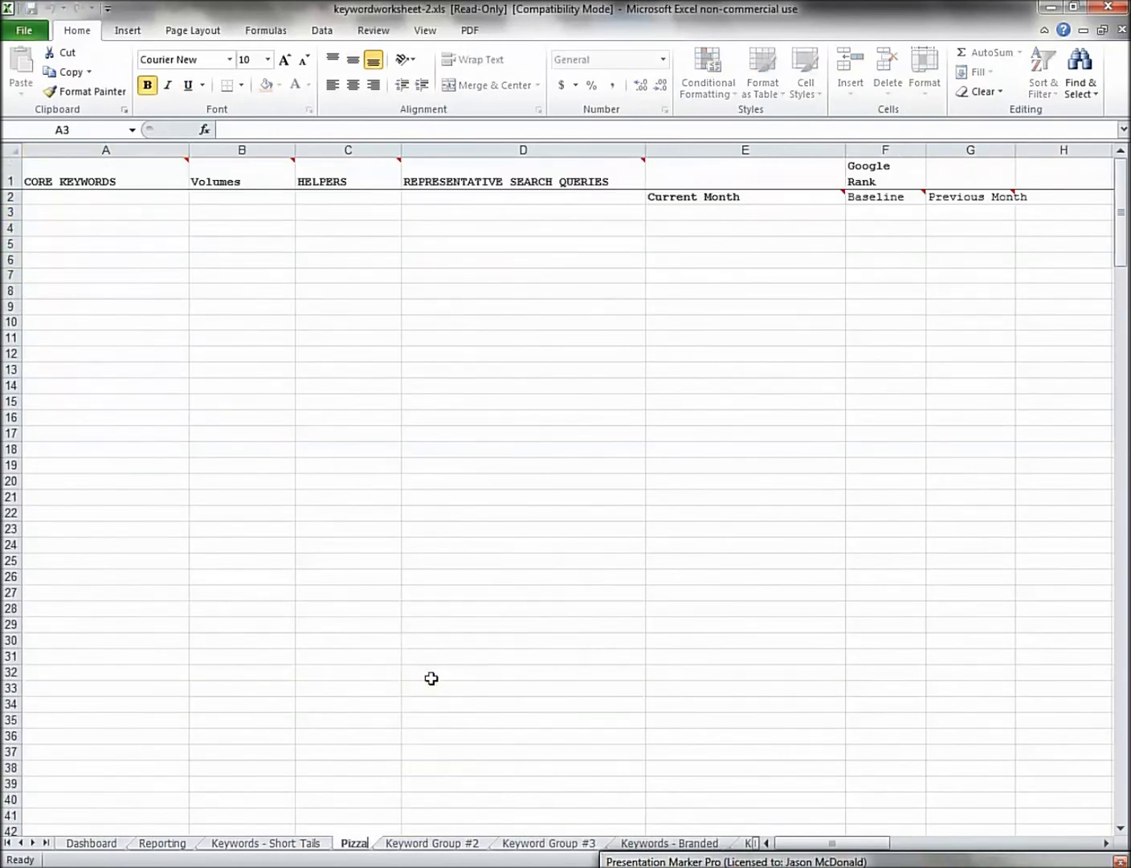
# Enter "pizza" in A2 and "pizzeria" in A3 as core keywords on the Pizza sheet.
pyautogui.click(99, 200)
pyautogui.write('pik')
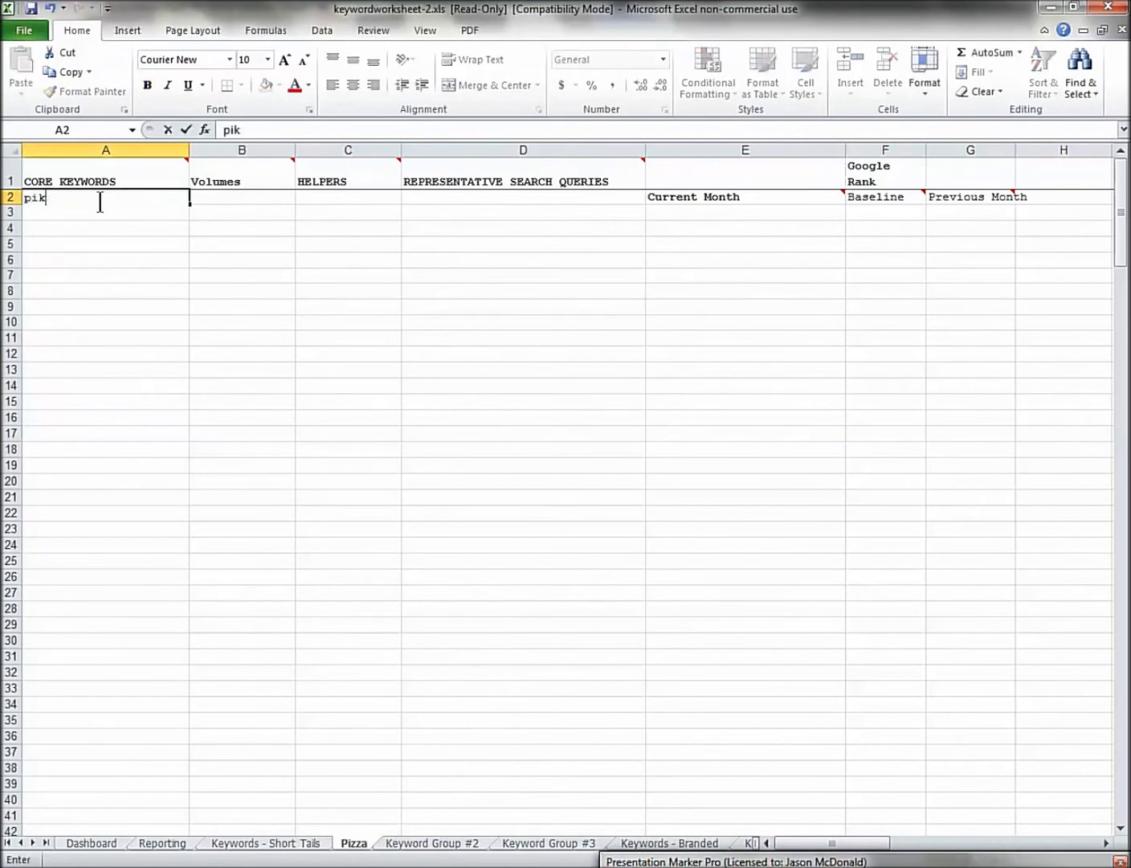
pyautogui.write('zza')
pyautogui.press('Return')
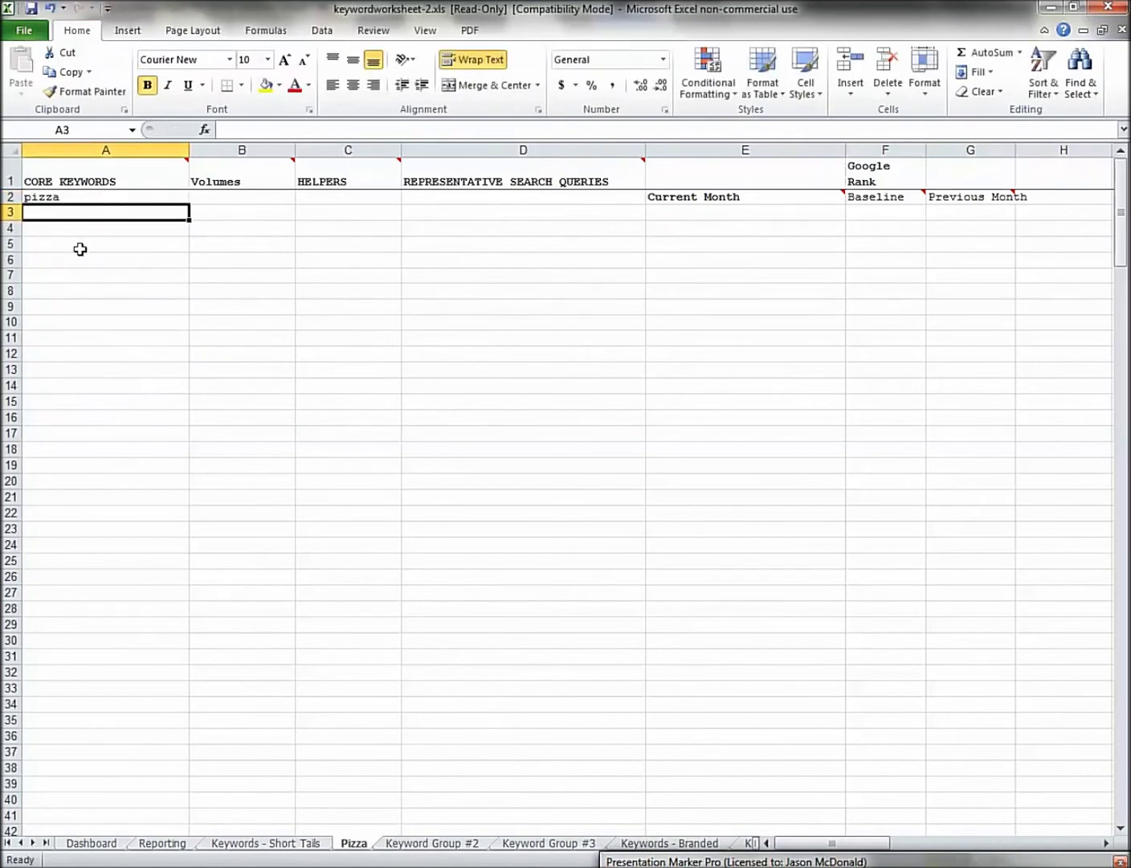
pyautogui.write('pizzeria')
pyautogui.press('Return')
# Enter "Tulsa Pizza restaurants" in D3 on the Pizza sheet as a representative search query.
pyautogui.click(308, 213)
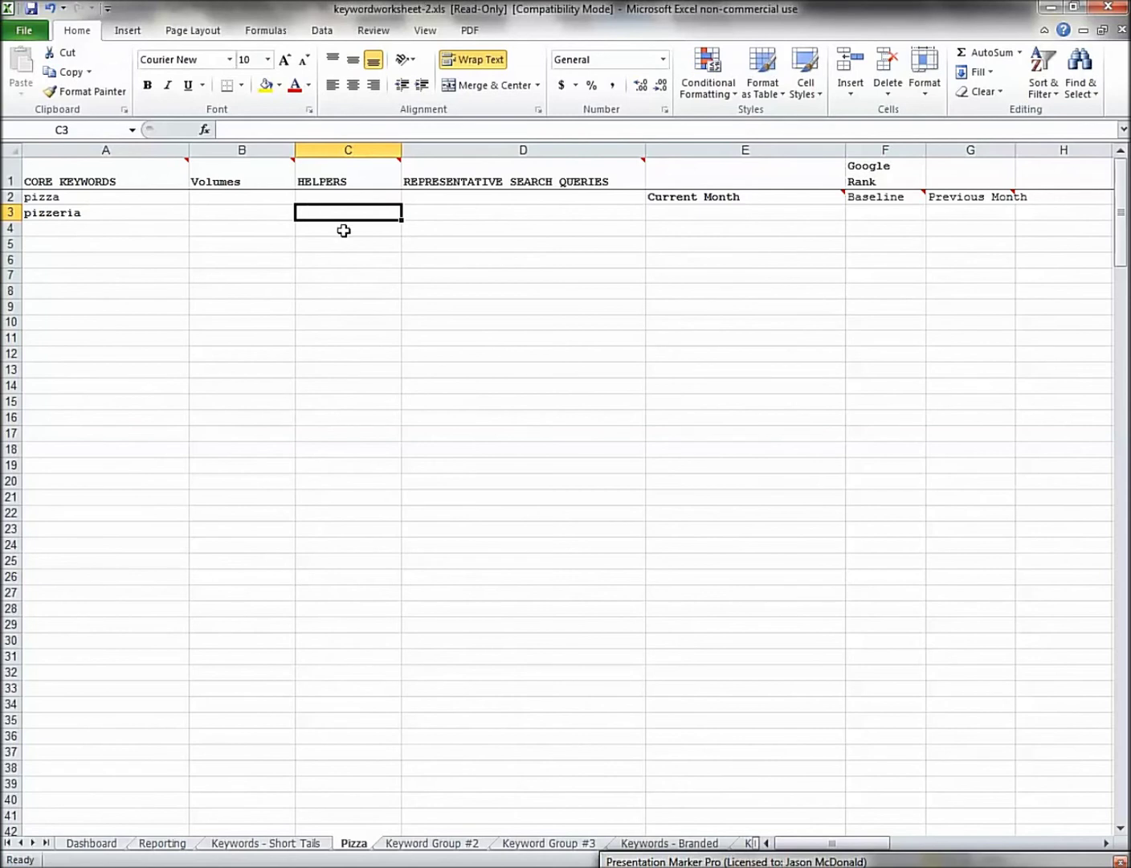
pyautogui.click(448, 216)
pyautogui.write('Tul')
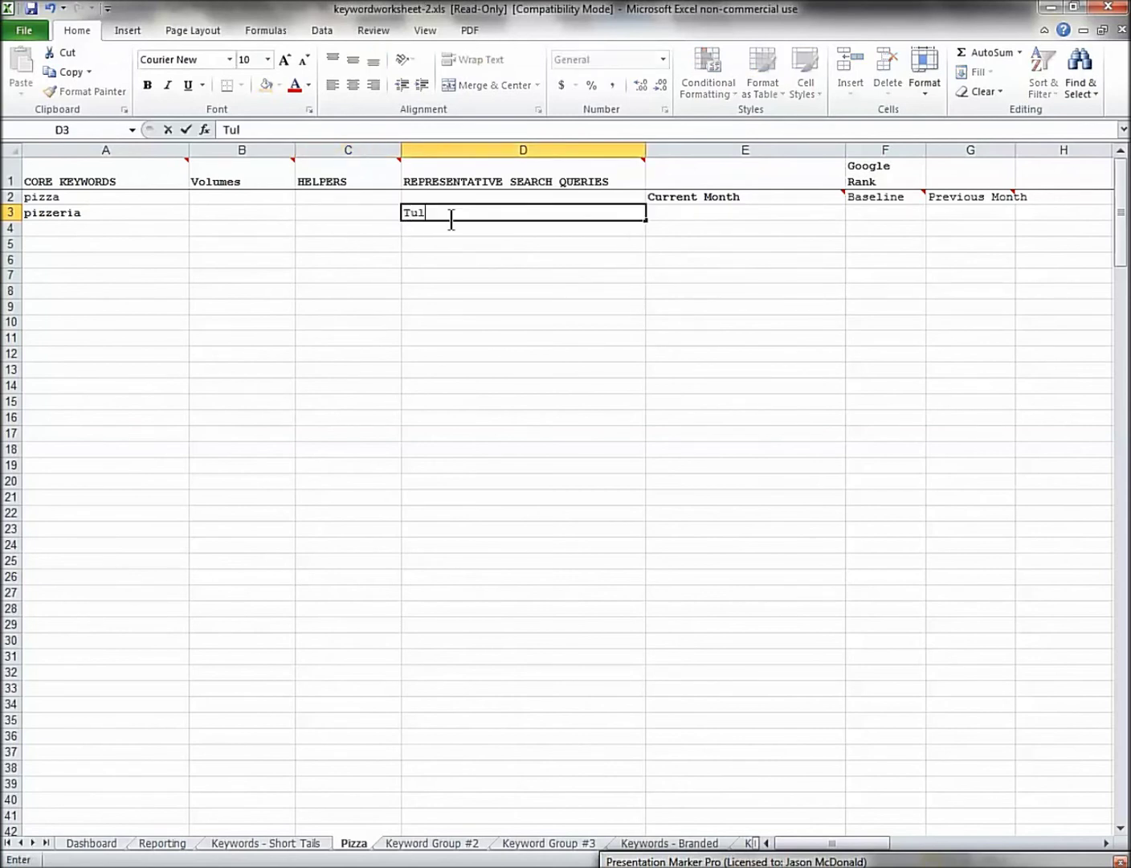
pyautogui.write('sa Pizza restaurants')
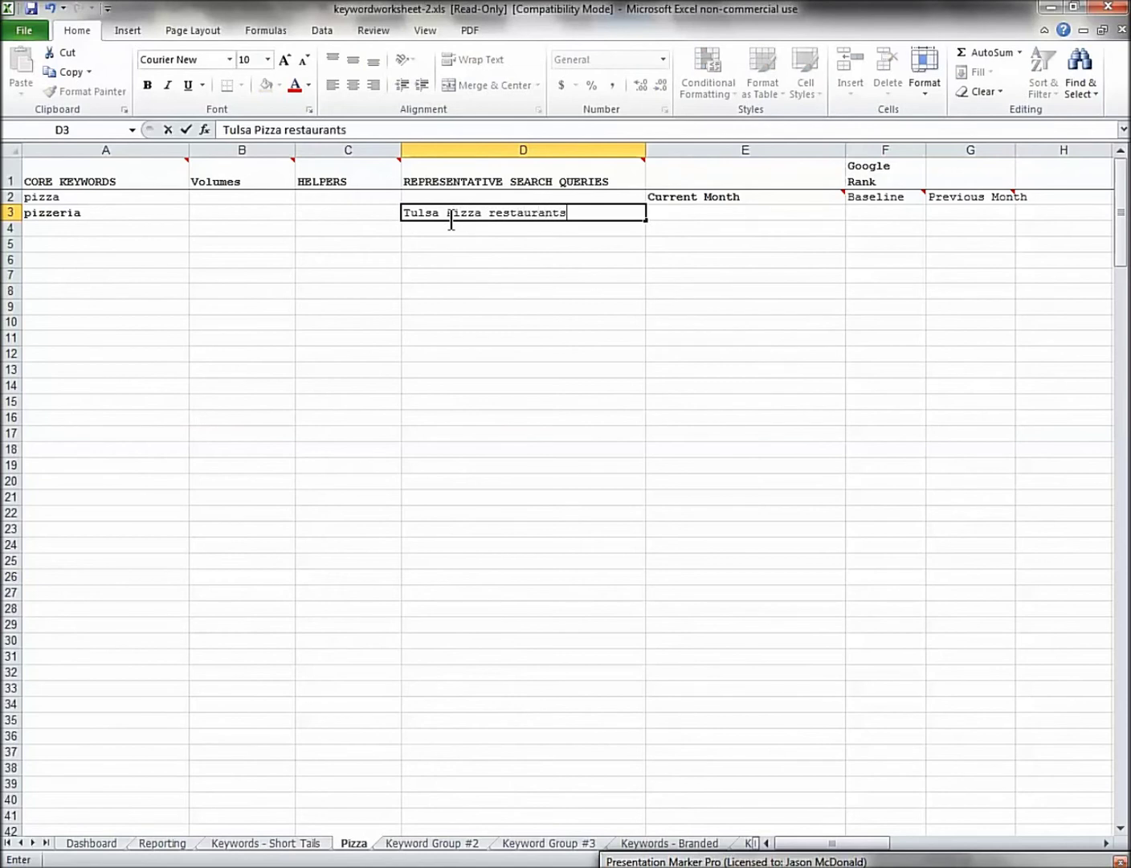
pyautogui.click(676, 240)
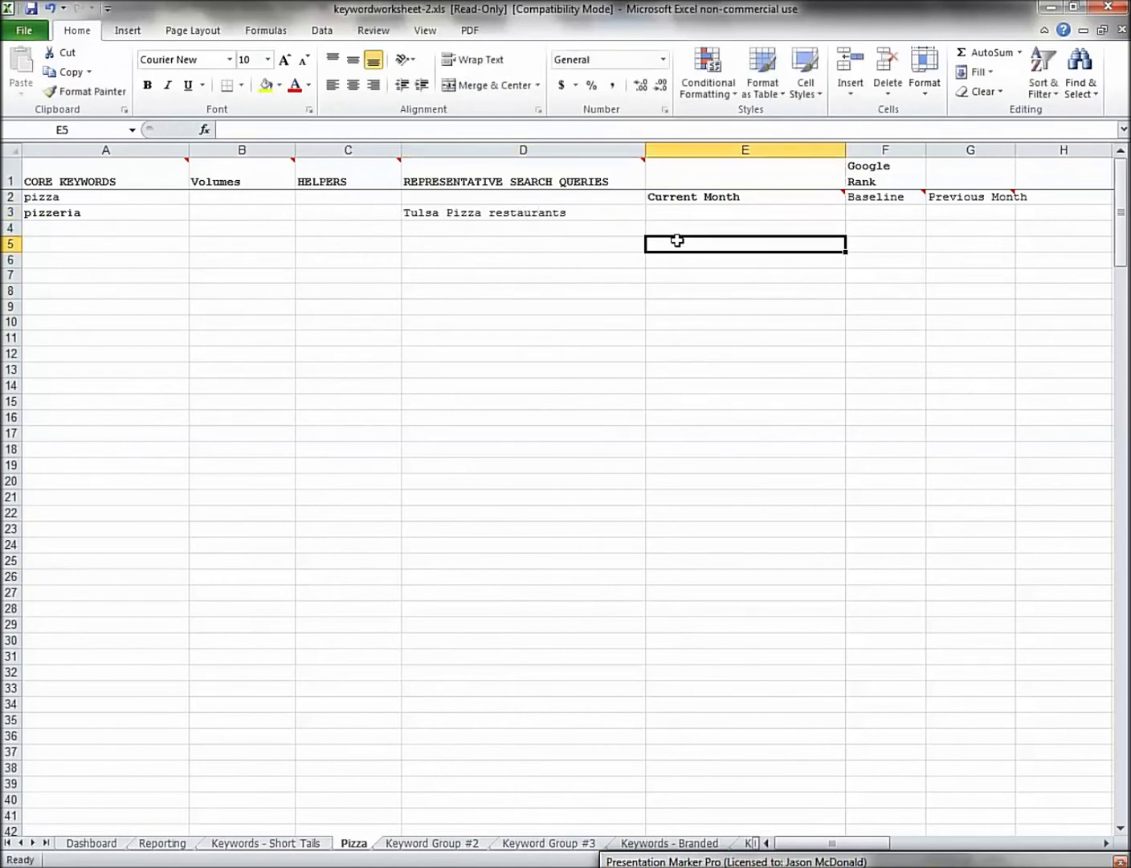
# Review the Dashboard's search paths, helper words, geographics, branded and Estorica paths, competitors and sample query columns.
pyautogui.click(92, 843)
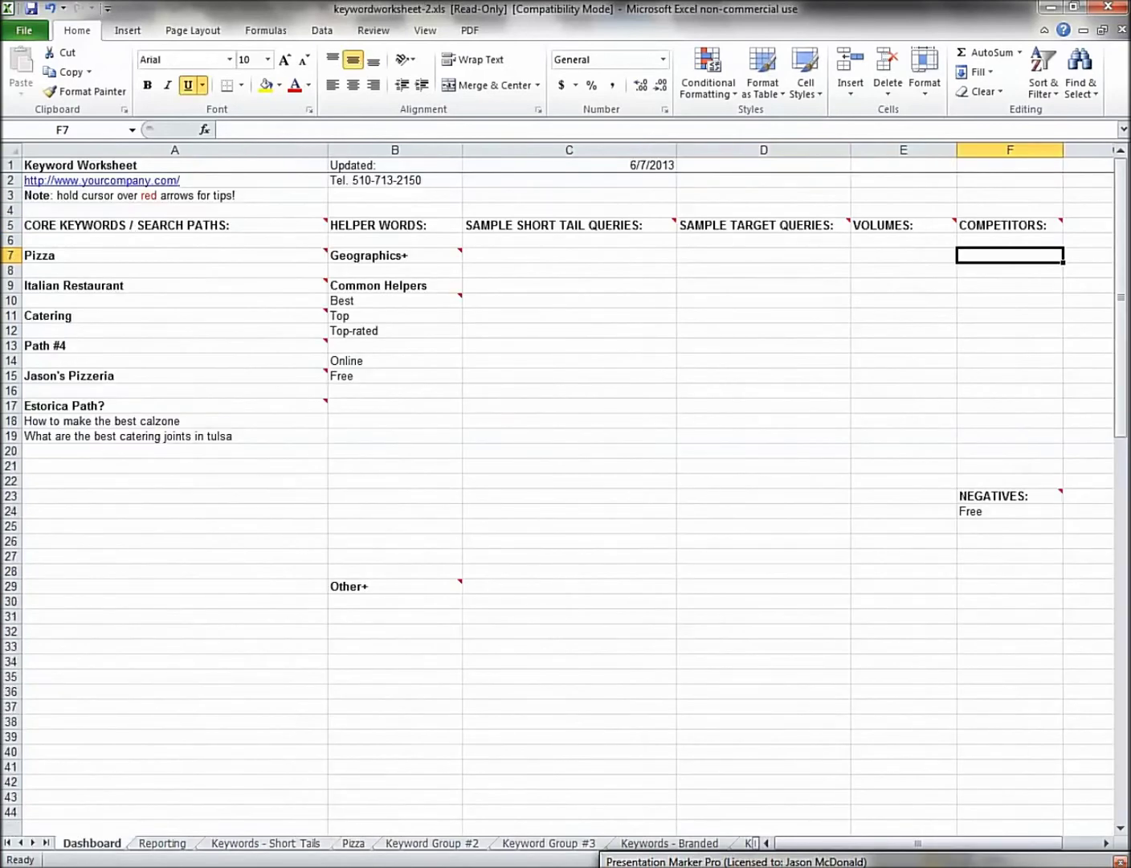
pyautogui.moveTo(6, 158); pyautogui.dragTo(310, 599)
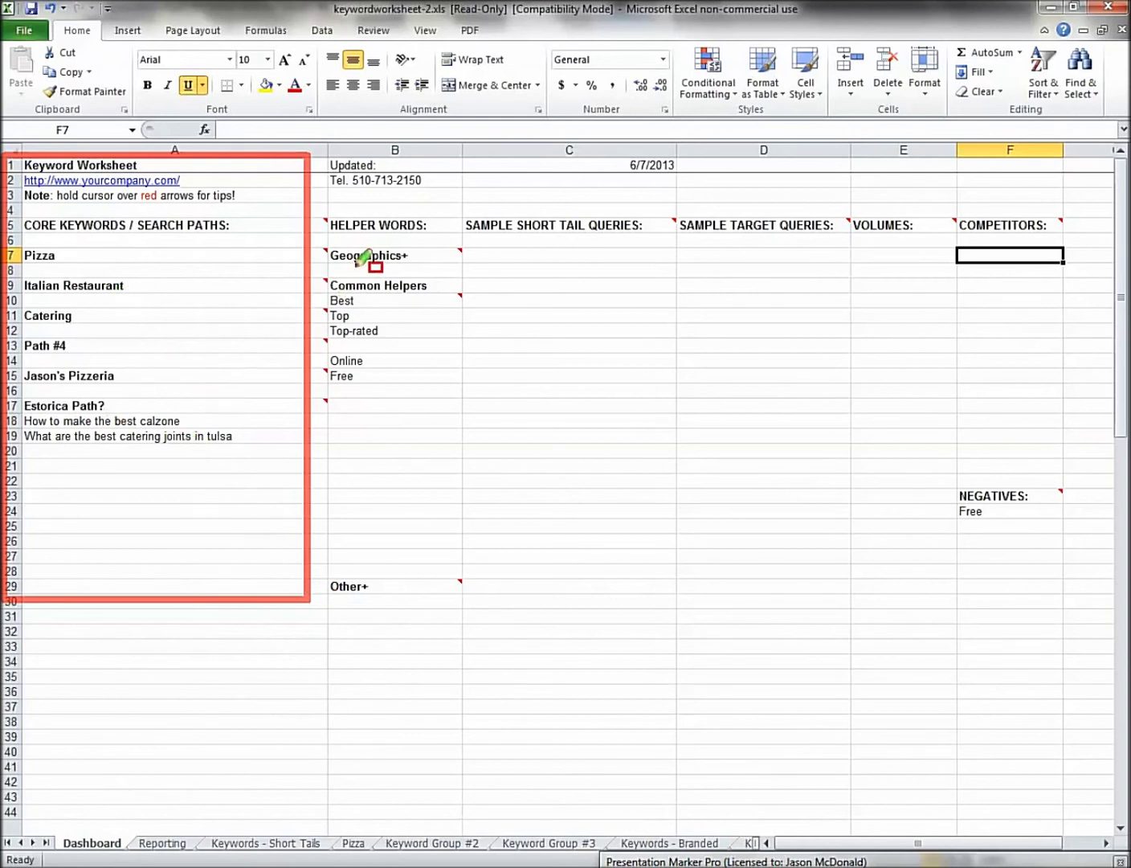
pyautogui.moveTo(310, 204)
pyautogui.mouseDown()
pyautogui.moveTo(469, 470)
pyautogui.moveTo(495, 591)
pyautogui.mouseUp()
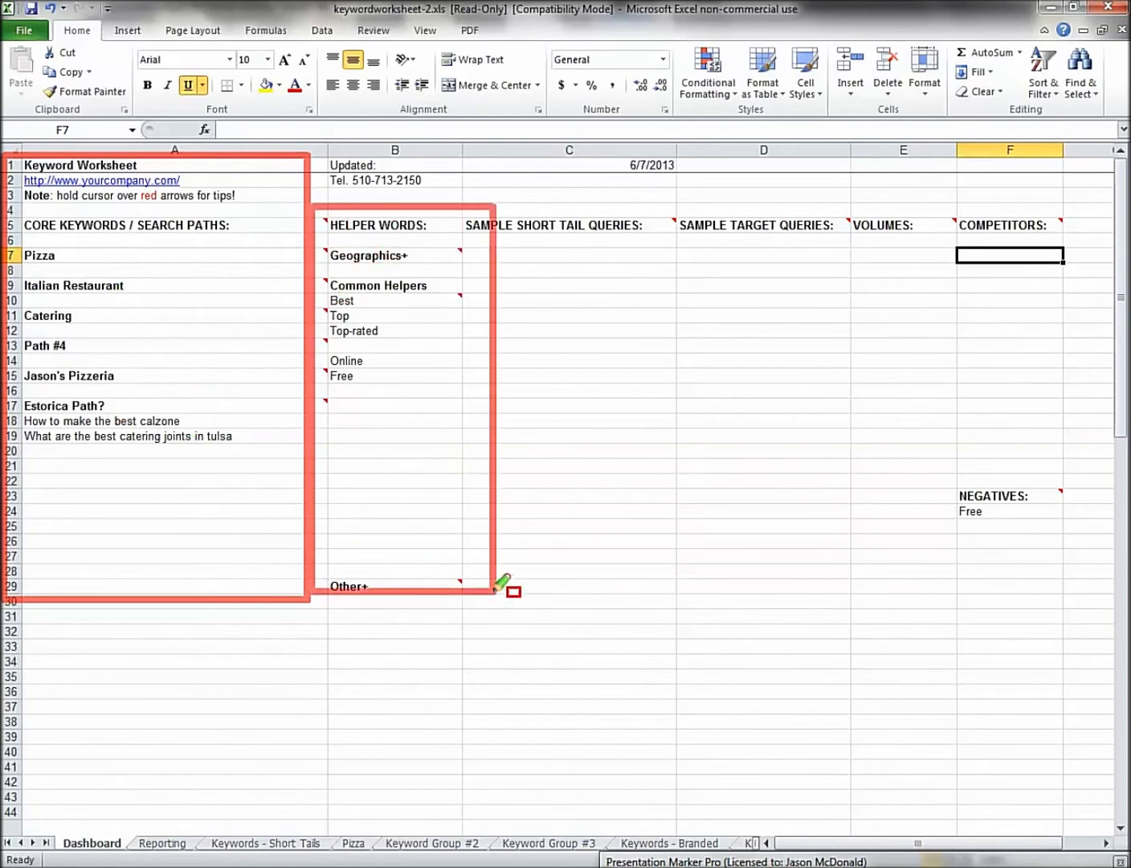
pyautogui.moveTo(321, 246); pyautogui.dragTo(420, 269)
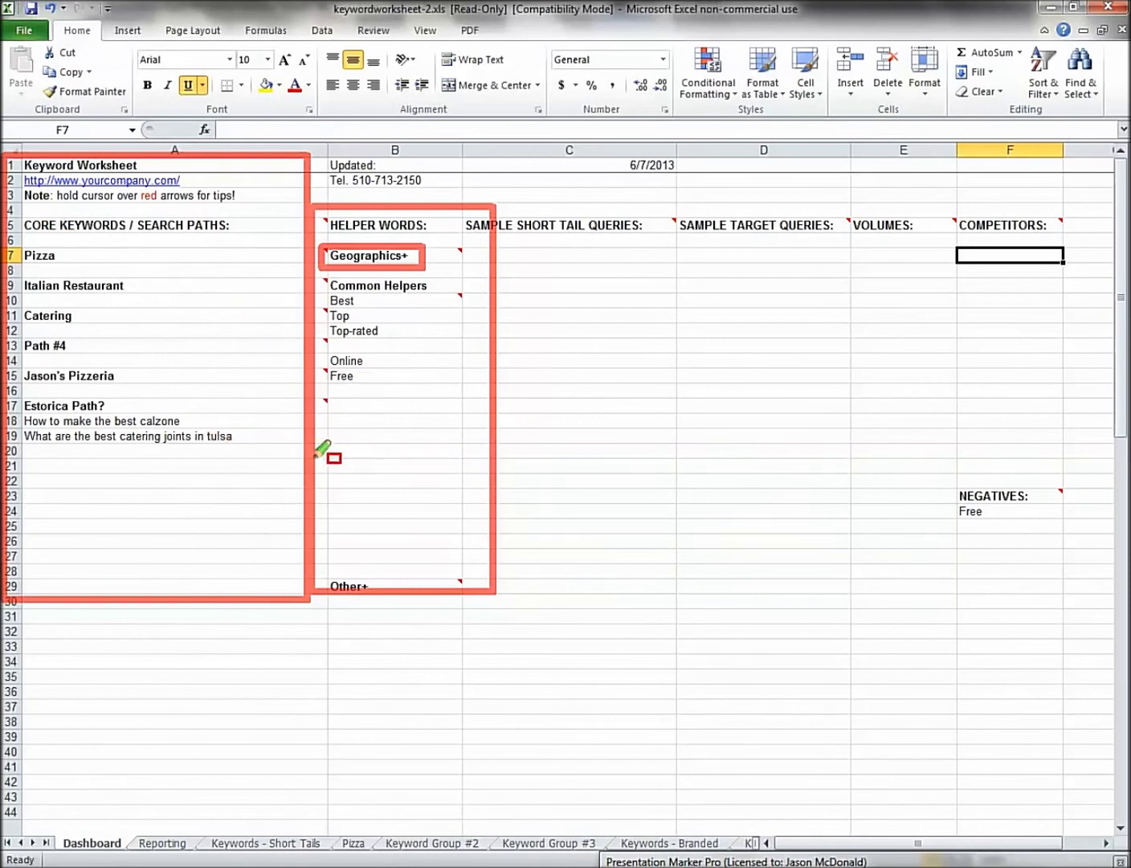
pyautogui.moveTo(5, 362); pyautogui.dragTo(156, 394)
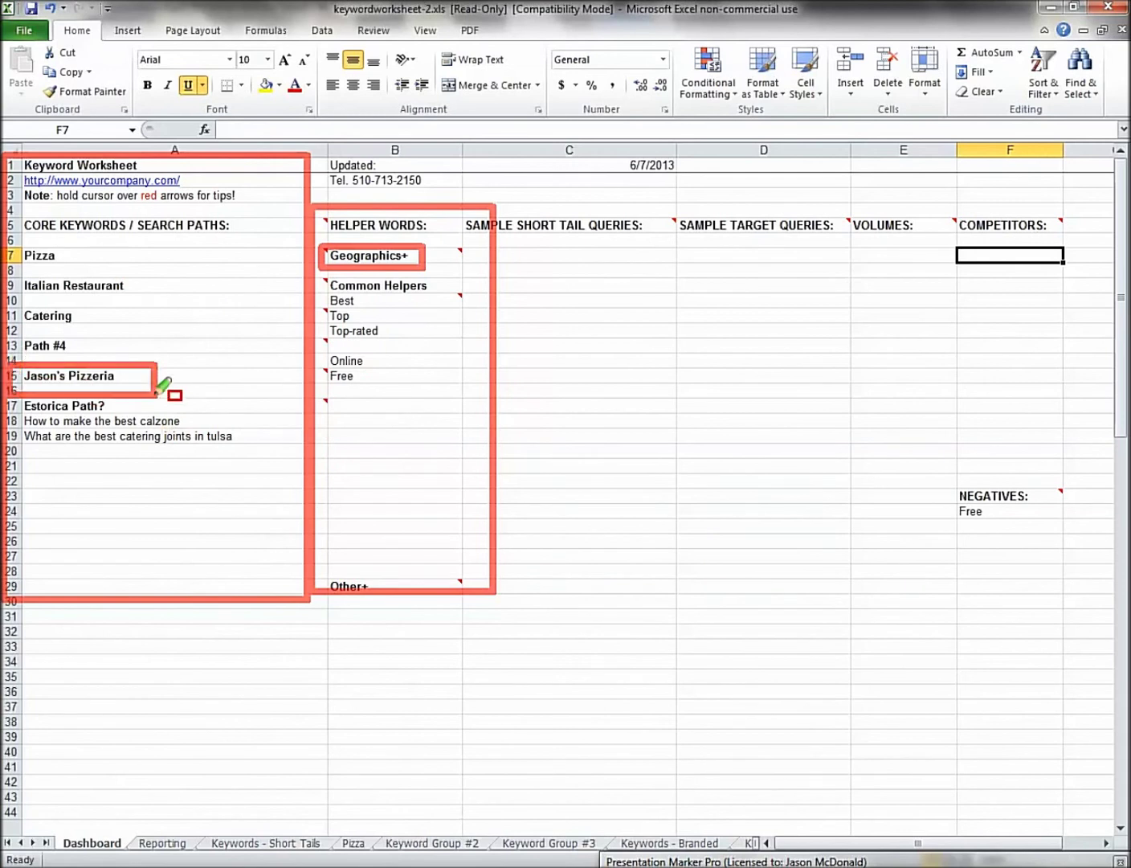
pyautogui.moveTo(25, 395); pyautogui.dragTo(248, 485)
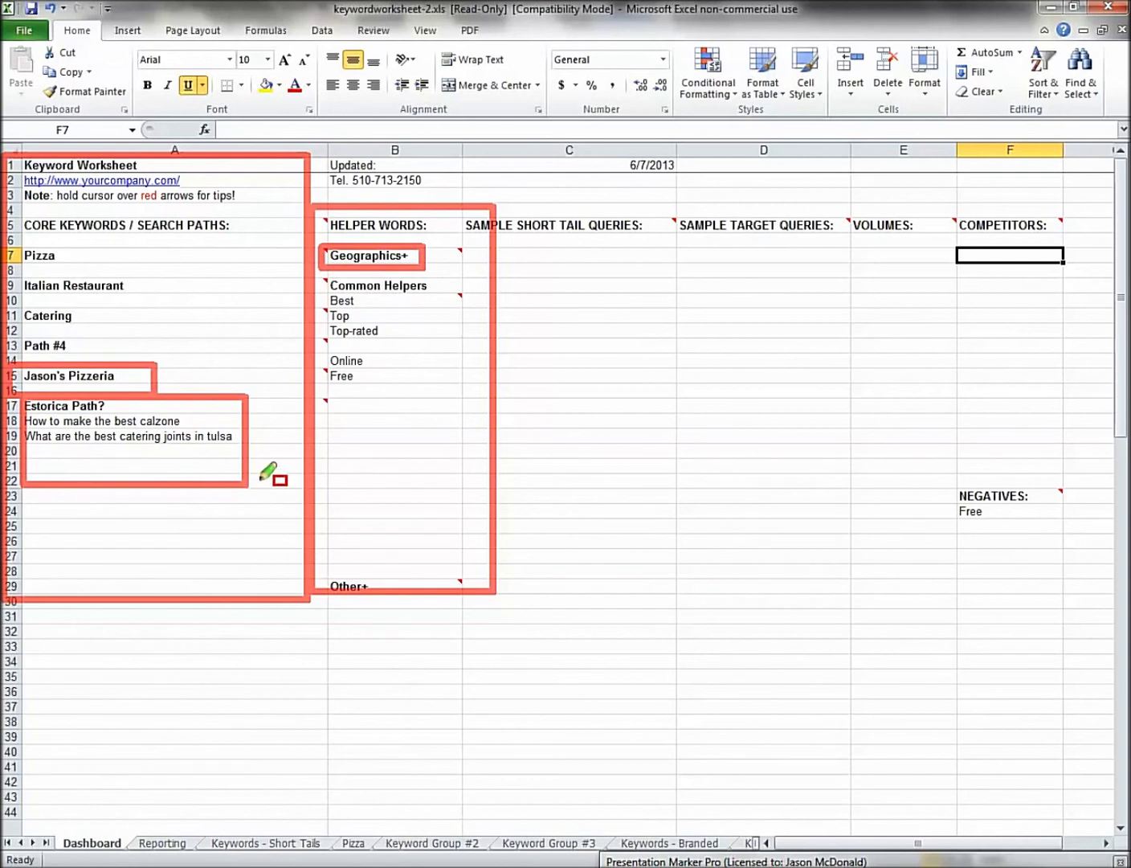
pyautogui.moveTo(890, 189); pyautogui.dragTo(1109, 293)
pyautogui.moveTo(565, 187); pyautogui.dragTo(775, 422)
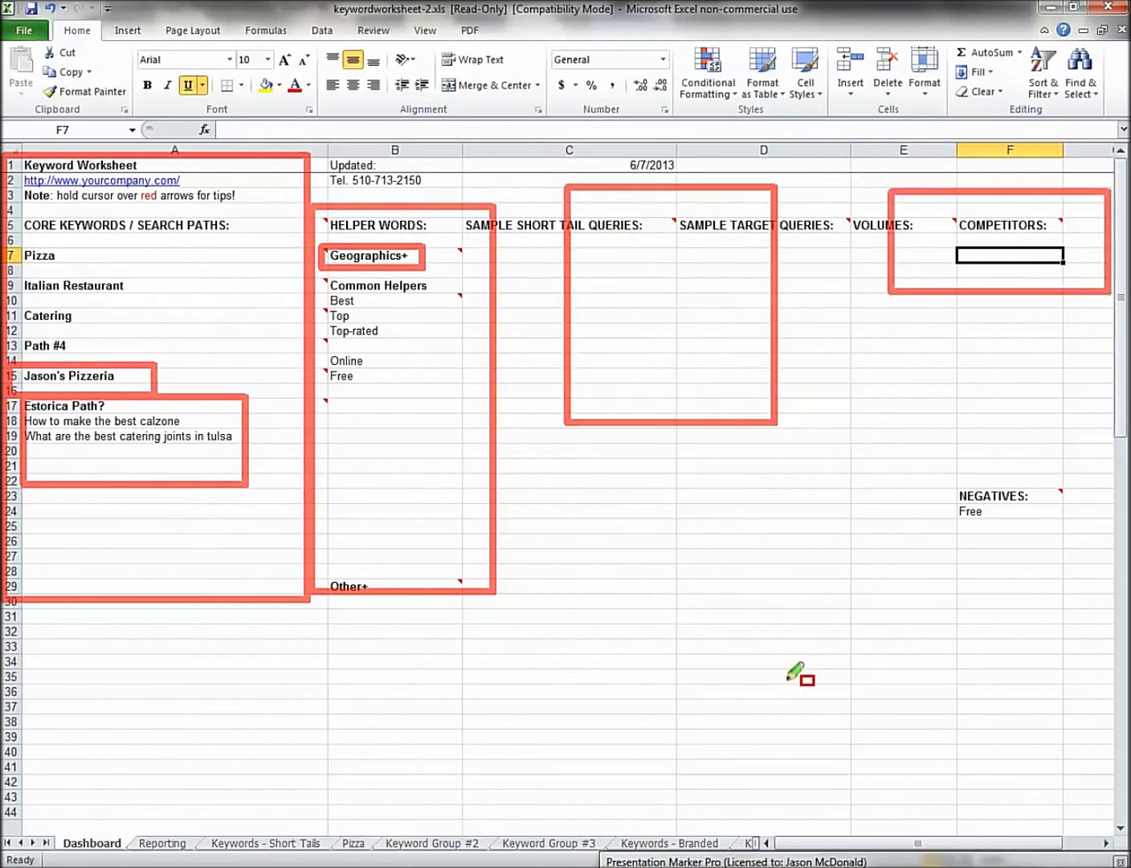
pyautogui.press('Escape')
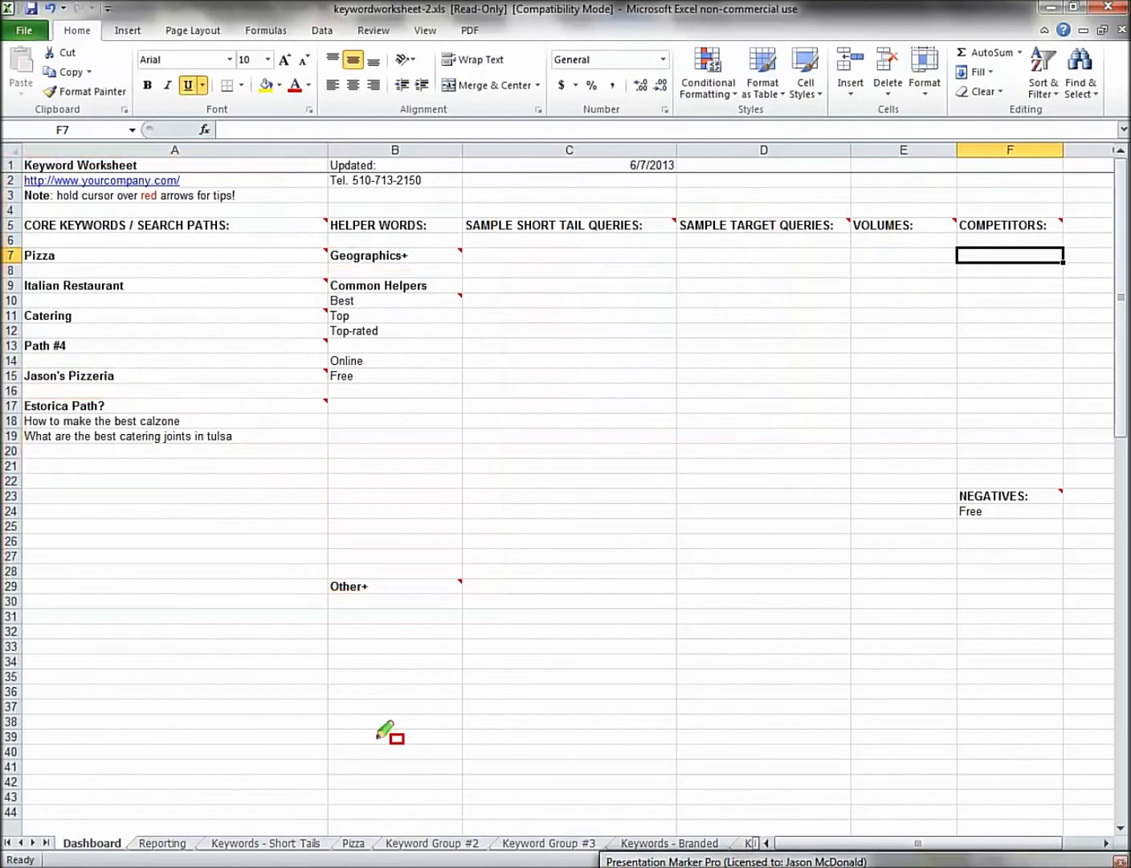
# View the Pizza sheet and the first search term entry on the Keywords - Short Tails sheet.
pyautogui.click(358, 844)
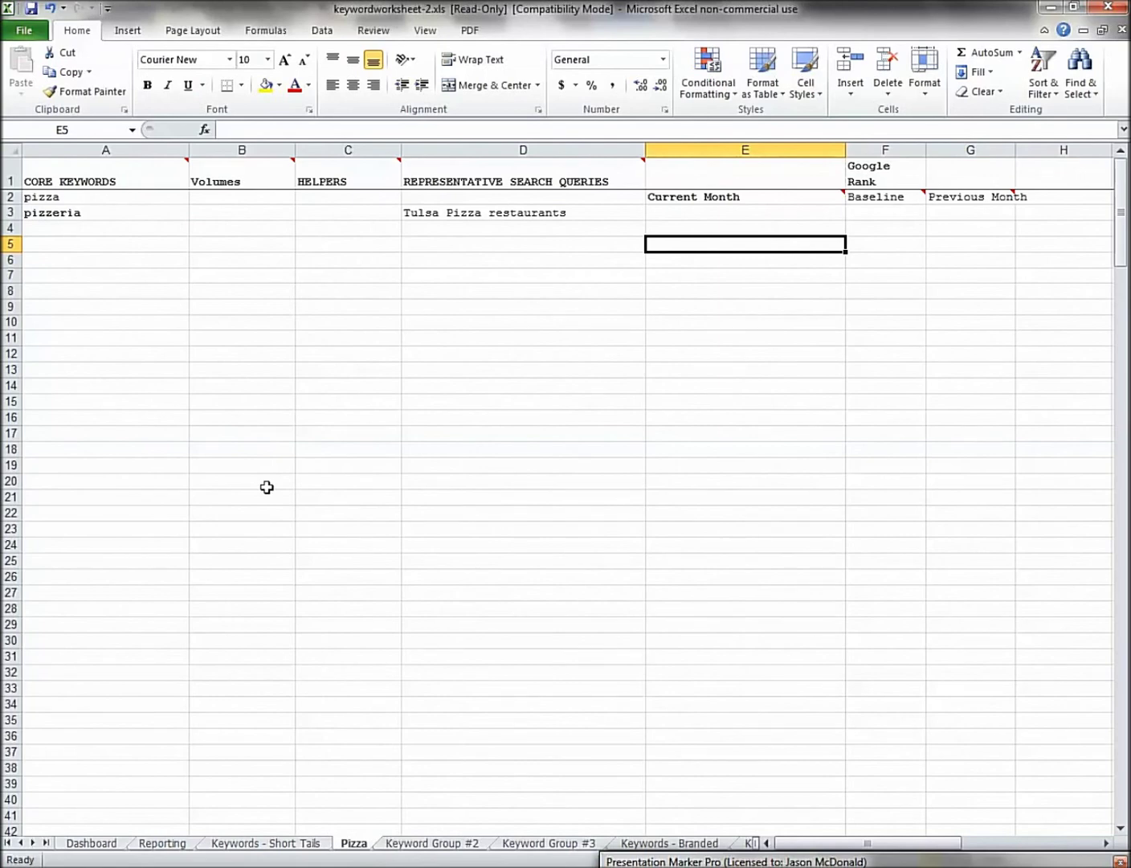
pyautogui.click(282, 843)
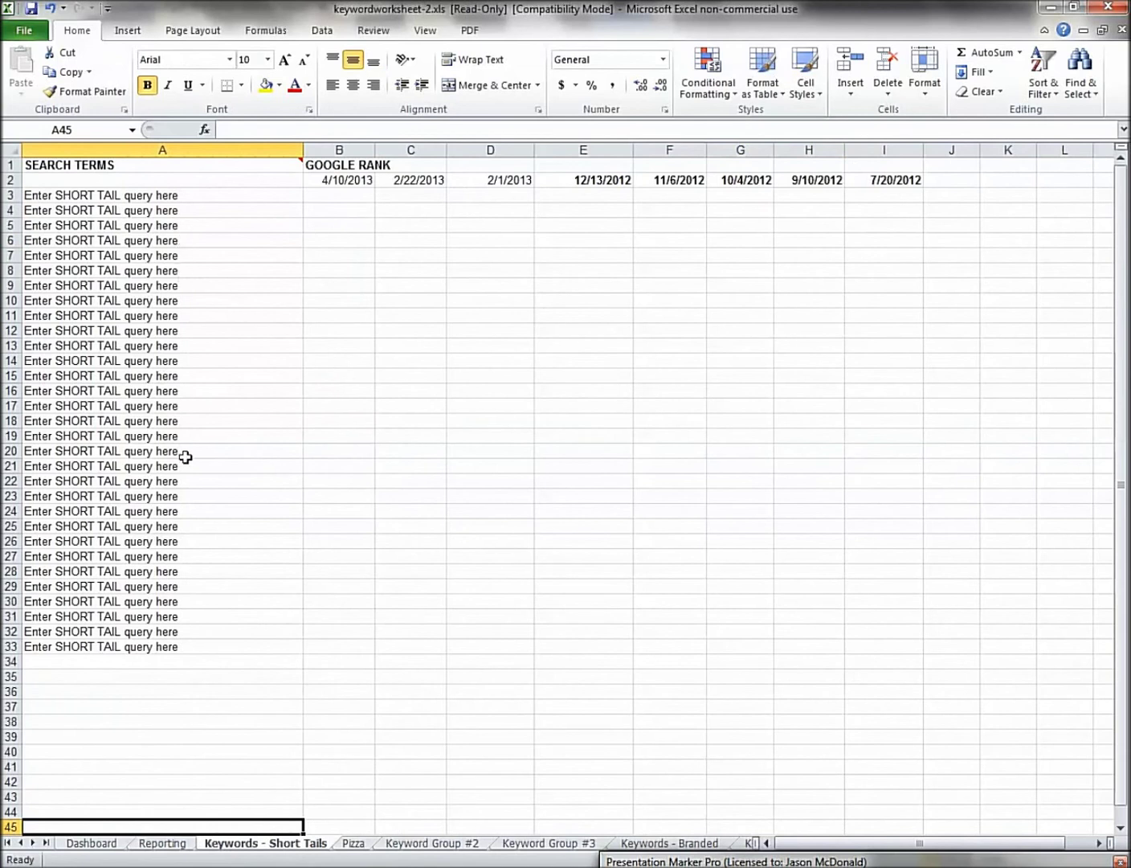
pyautogui.click(157, 195)
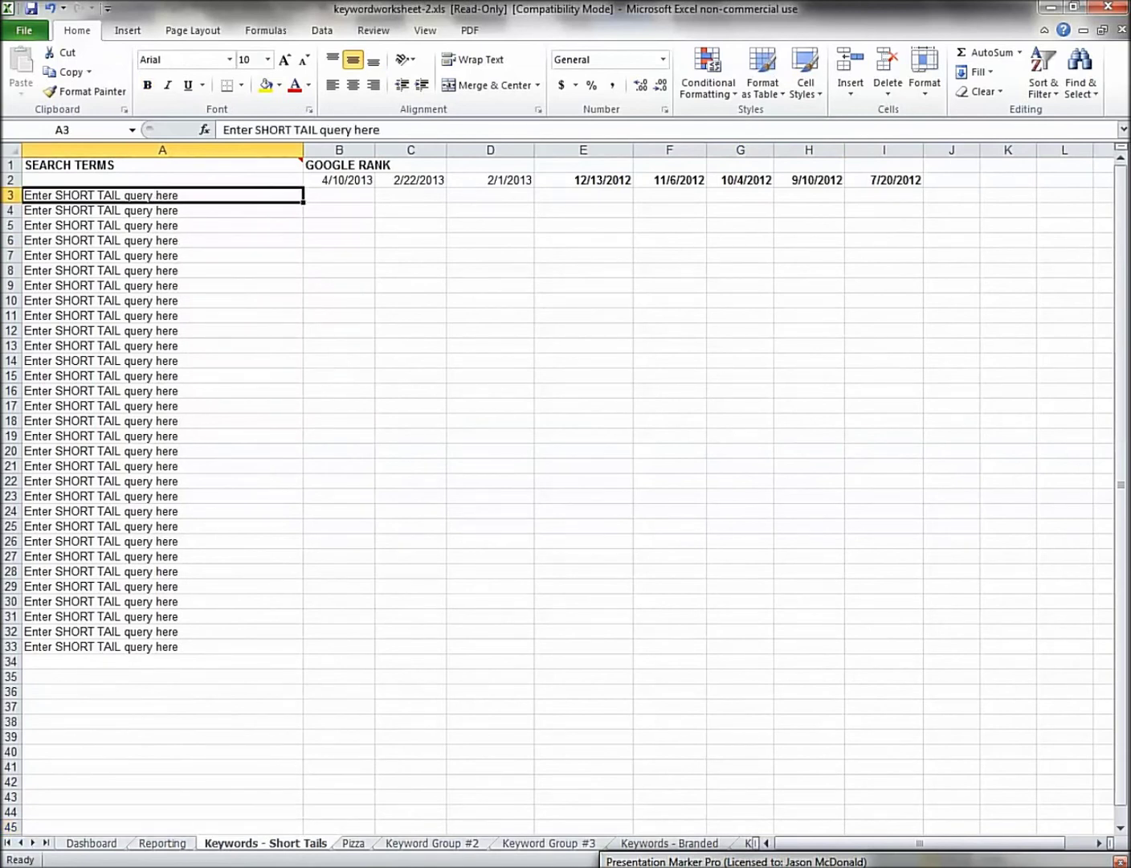
# Switch to Firefox and search Google for "pizza".
pyautogui.hotkey('alt', 'Tab')
pyautogui.click(835, 74)
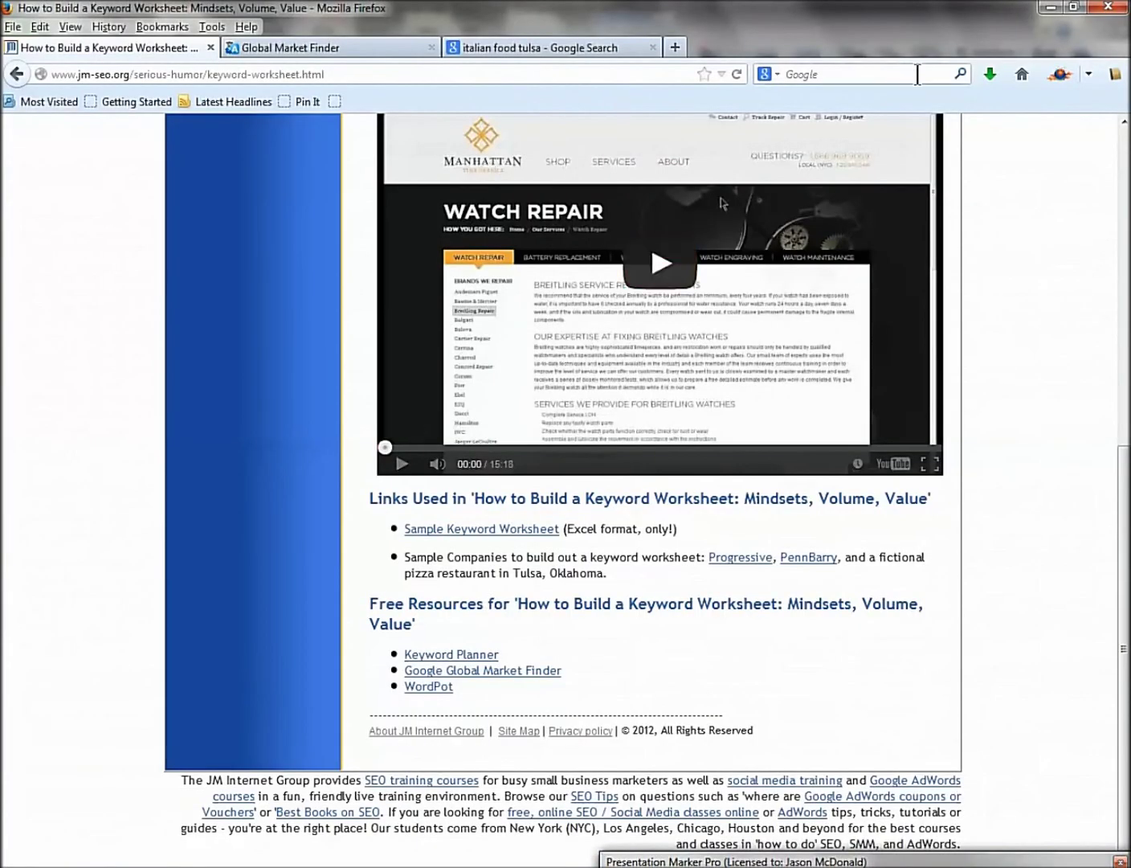
pyautogui.write('pizza')
pyautogui.press('Return')
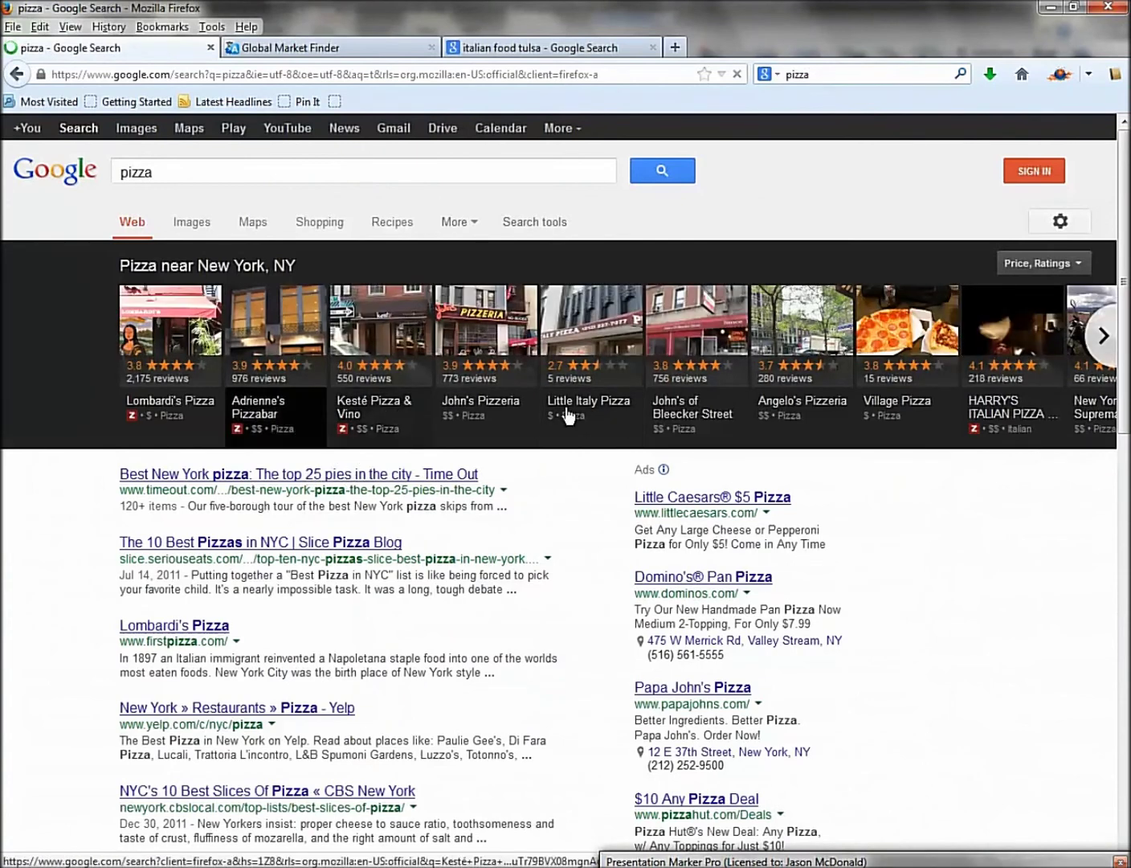
# Set the location of the pizza search results to Tulsa, OK.
pyautogui.click(535, 222)
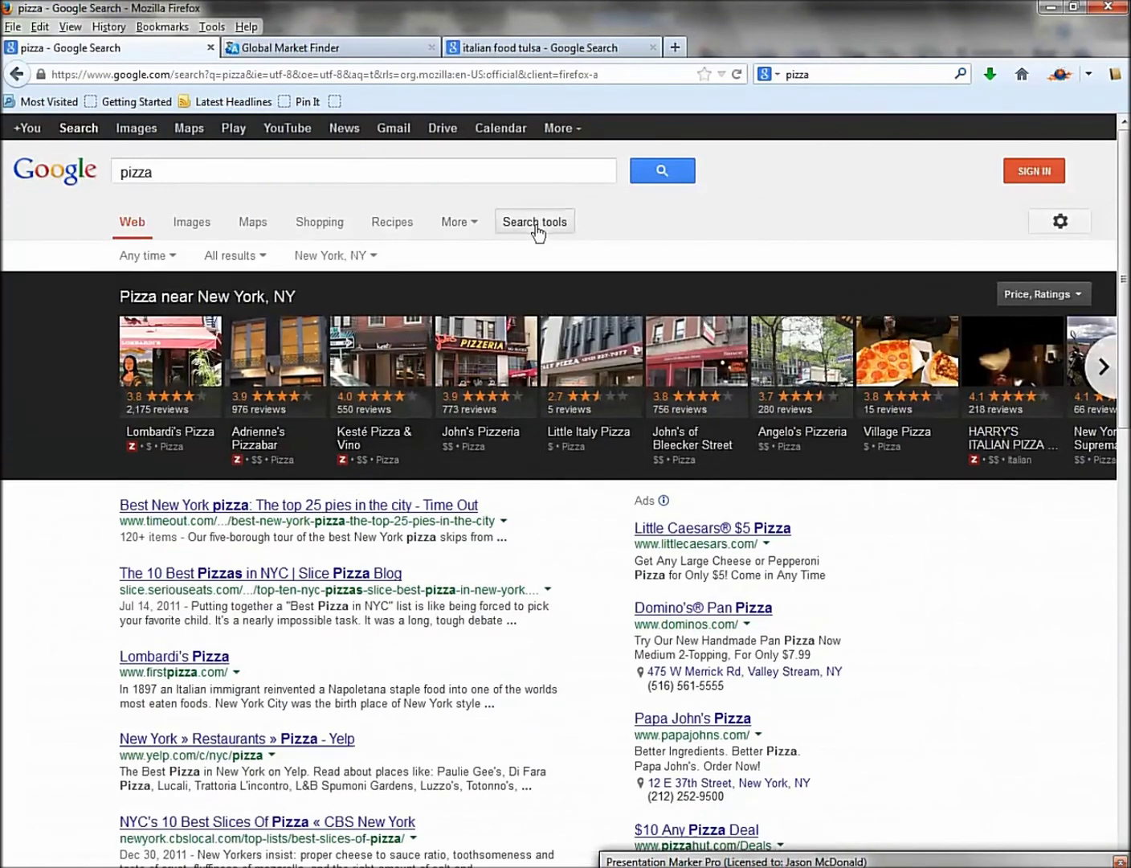
pyautogui.click(332, 256)
pyautogui.click(340, 344)
pyautogui.write('TRulsa')
pyautogui.press('BackSpace')
pyautogui.press('BackSpace')
pyautogui.press('BackSpace')
pyautogui.press('BackSpace')
pyautogui.press('BackSpace')
pyautogui.press('BackSpace')
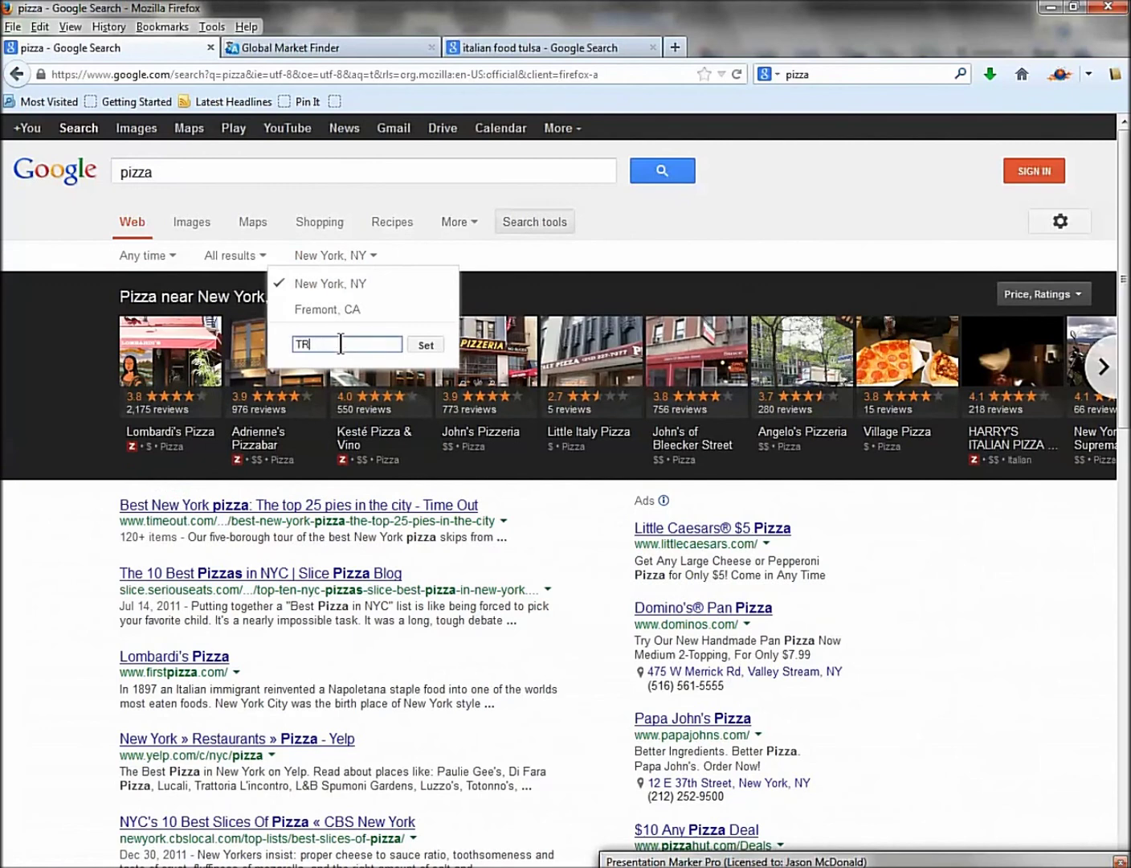
pyautogui.write('Tulsa, OK')
pyautogui.press('Return')
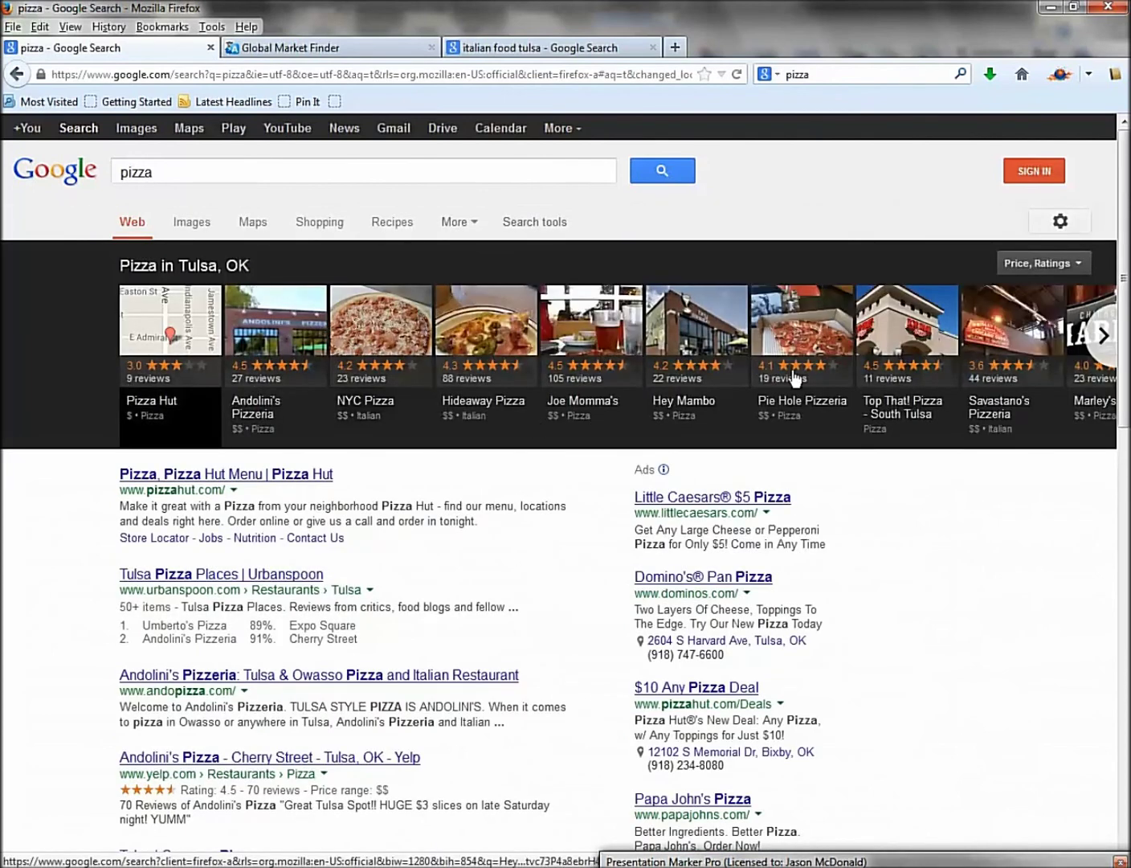
# Switch to Excel and view the Pizza sheet and the Dashboard of the keyword worksheet.
pyautogui.hotkey('alt', 'Tab')
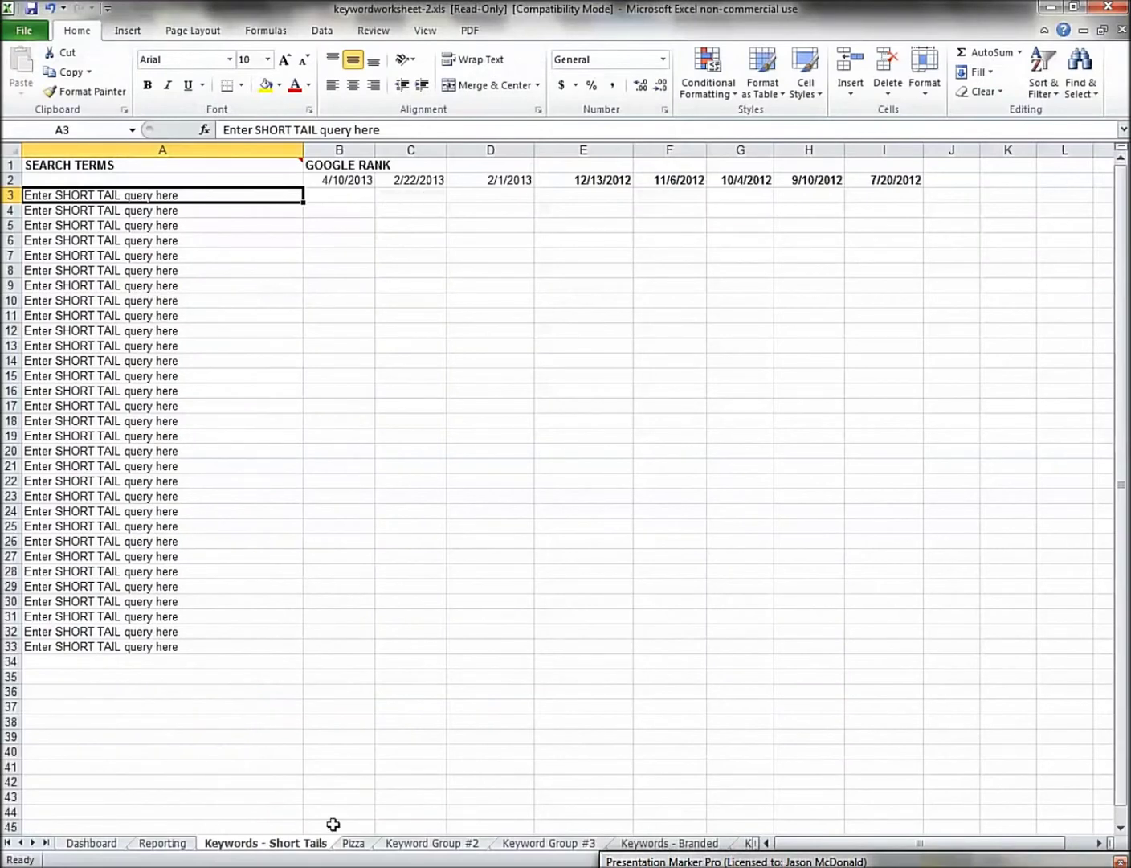
pyautogui.click(352, 844)
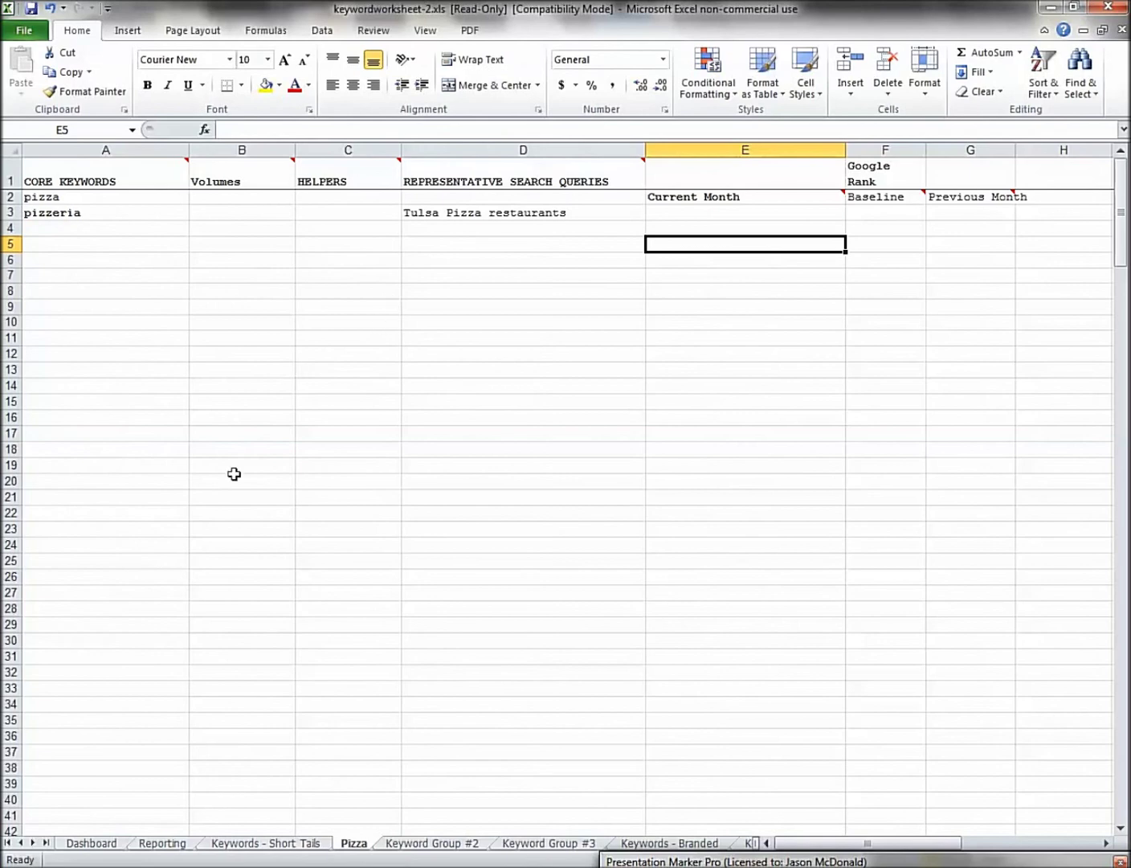
pyautogui.click(95, 846)
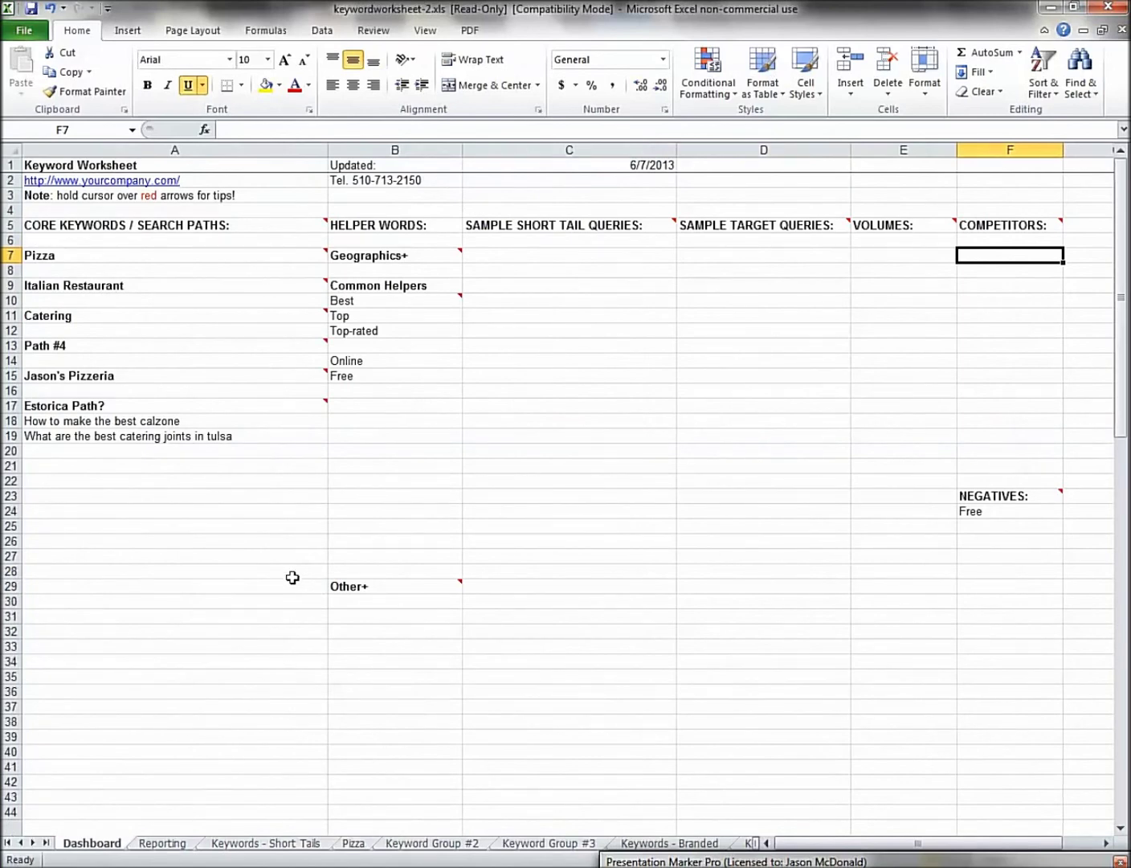
# Switch to Firefox, load progressive.com in the Italian food search tab and view its insurance product links.
pyautogui.hotkey('alt', 'Tab')
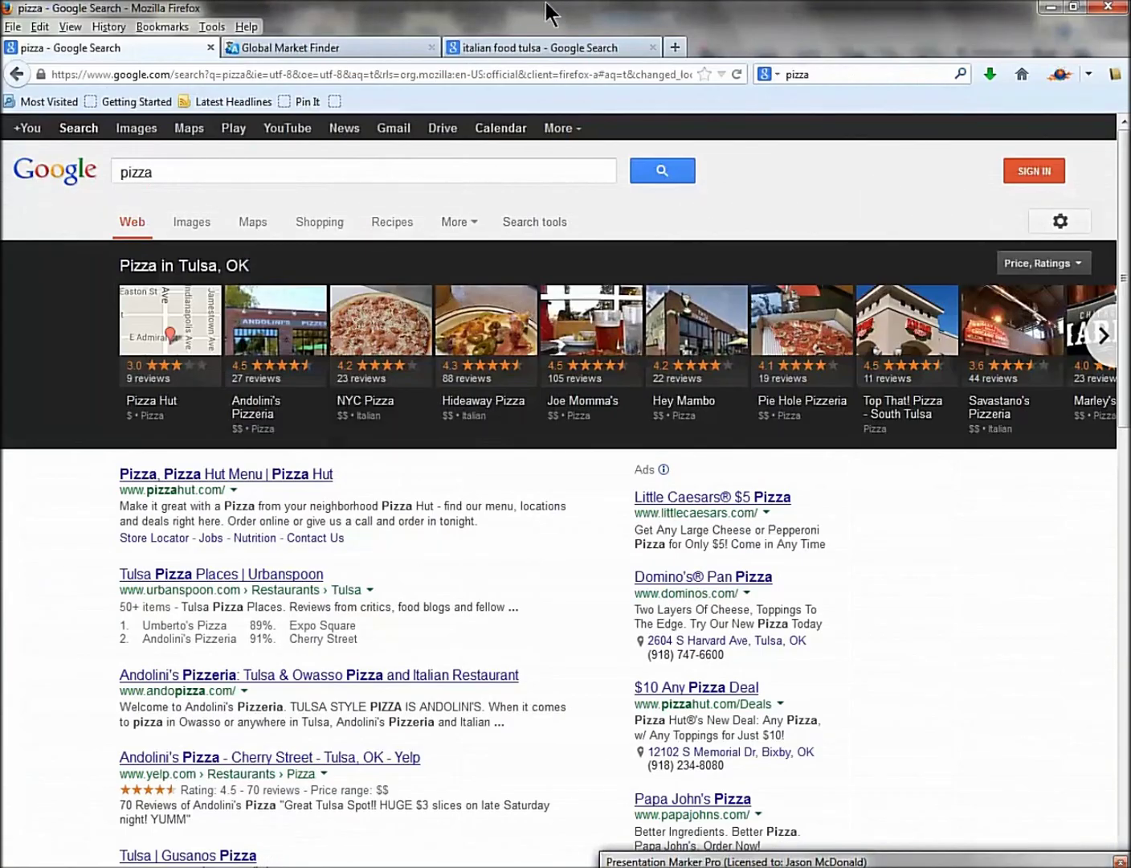
pyautogui.click(527, 46)
pyautogui.click(375, 75)
pyautogui.write('progressive.com')
pyautogui.press('Return')
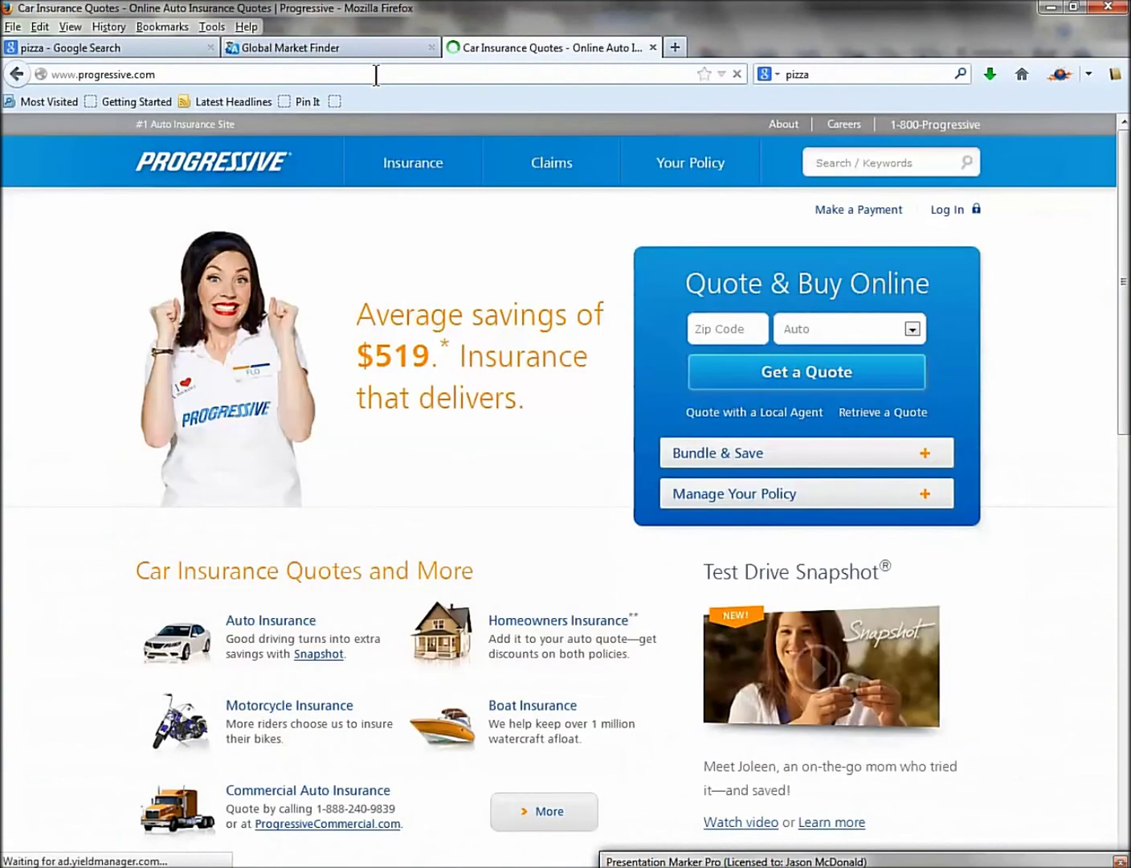
pyautogui.scroll(-4, 376, 343)
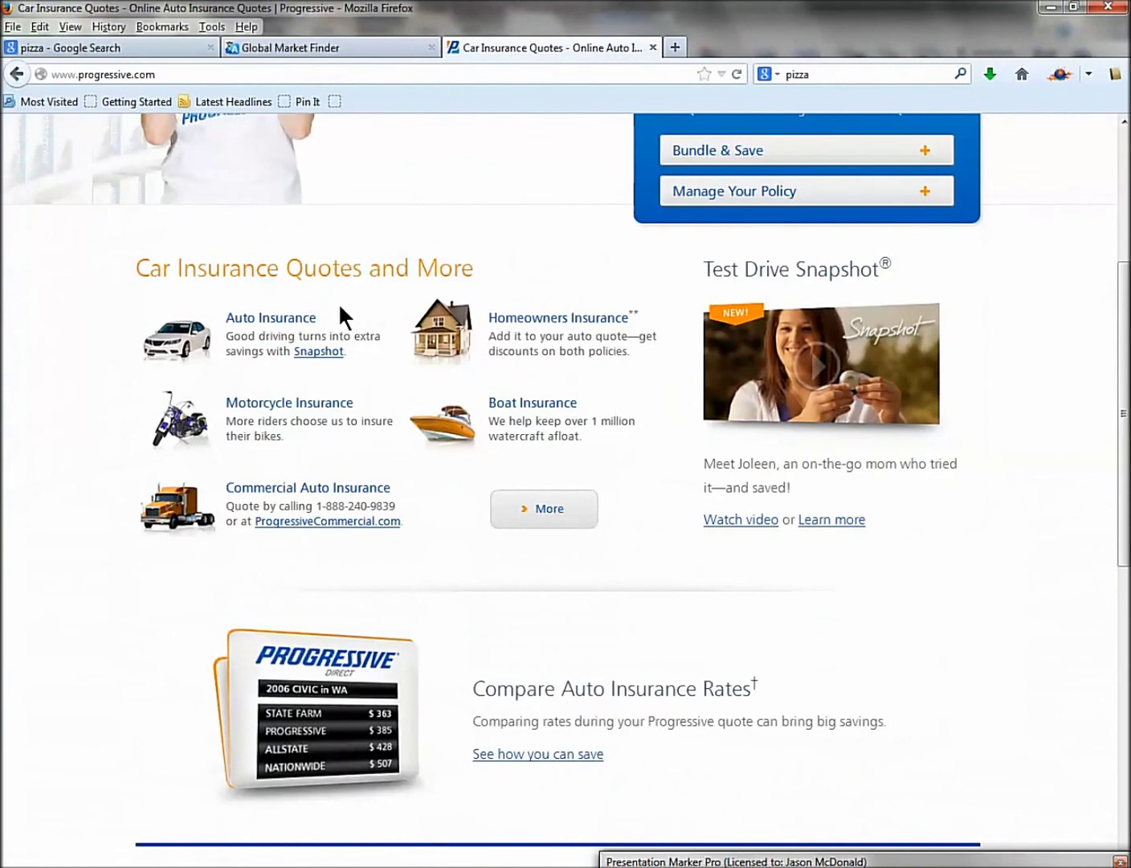
# Open Progressive's Auto Insurance page and go on to its Car Insurance for Teens page.
pyautogui.click(193, 76)
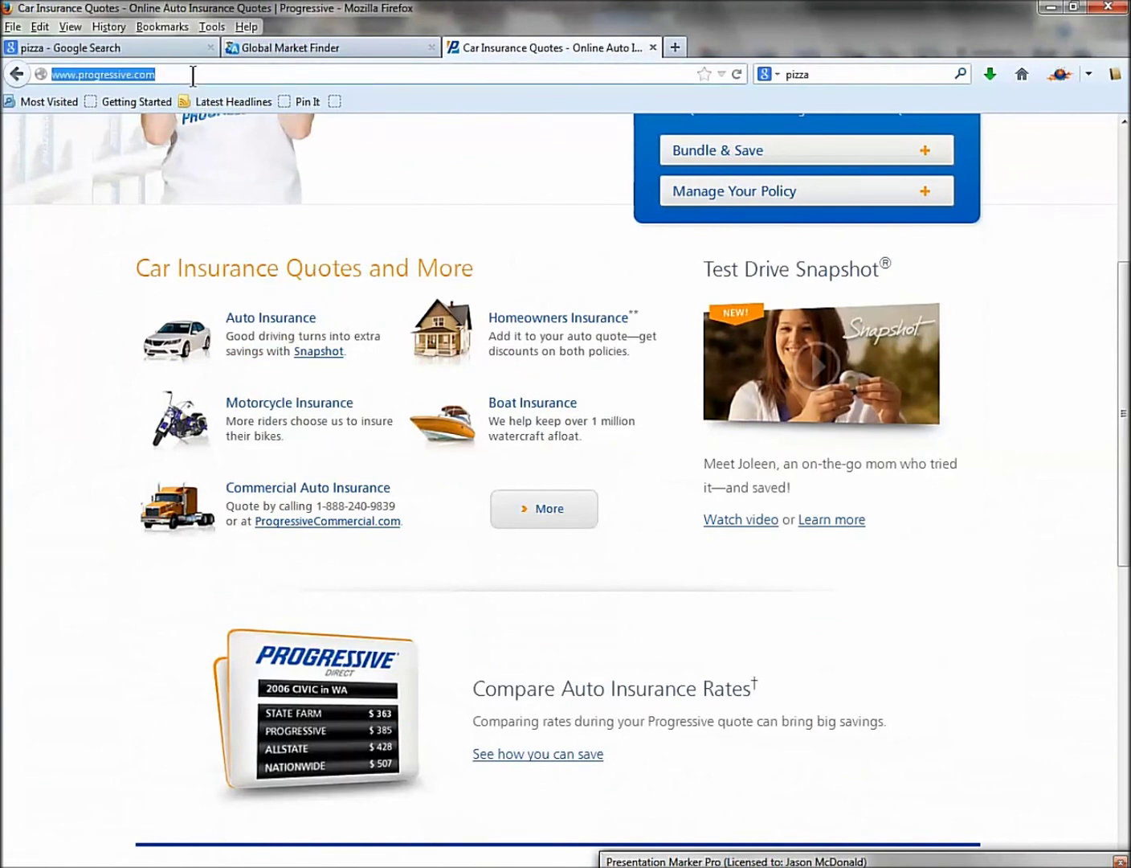
pyautogui.click(266, 317)
pyautogui.scroll(-5, 448, 493)
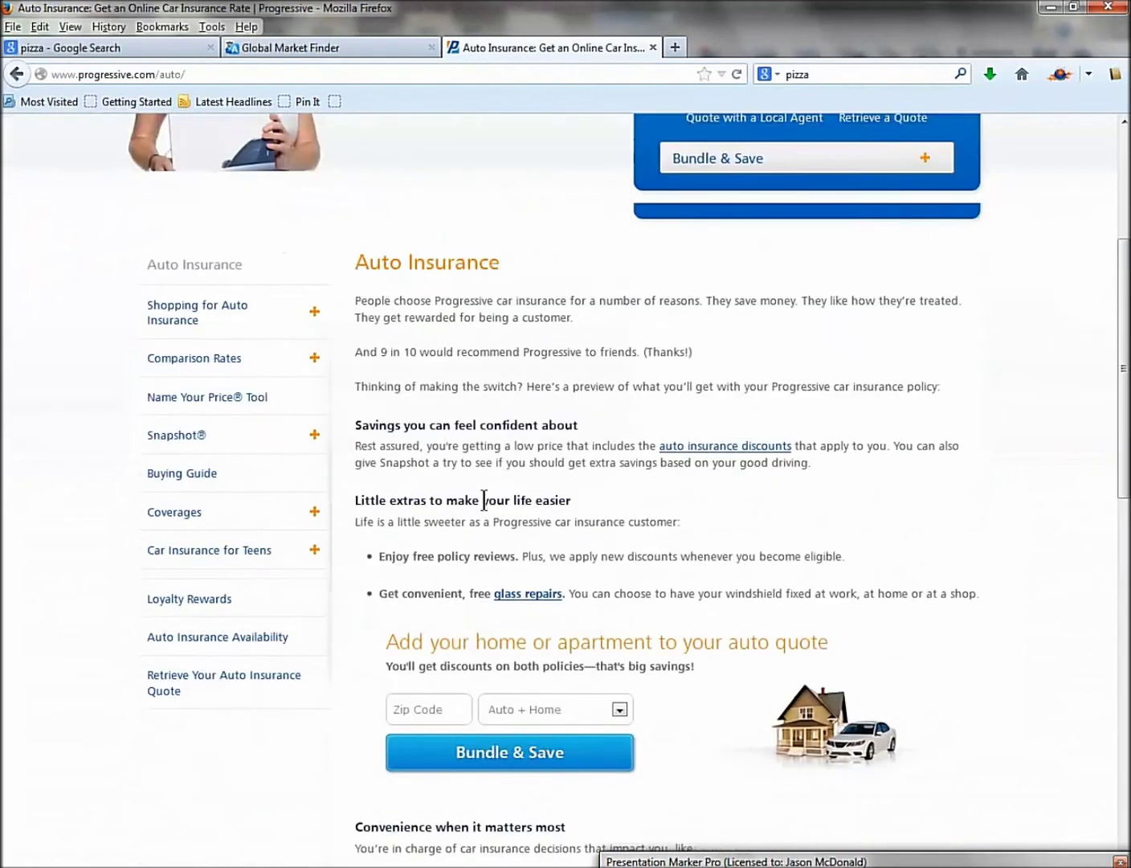
pyautogui.click(173, 420)
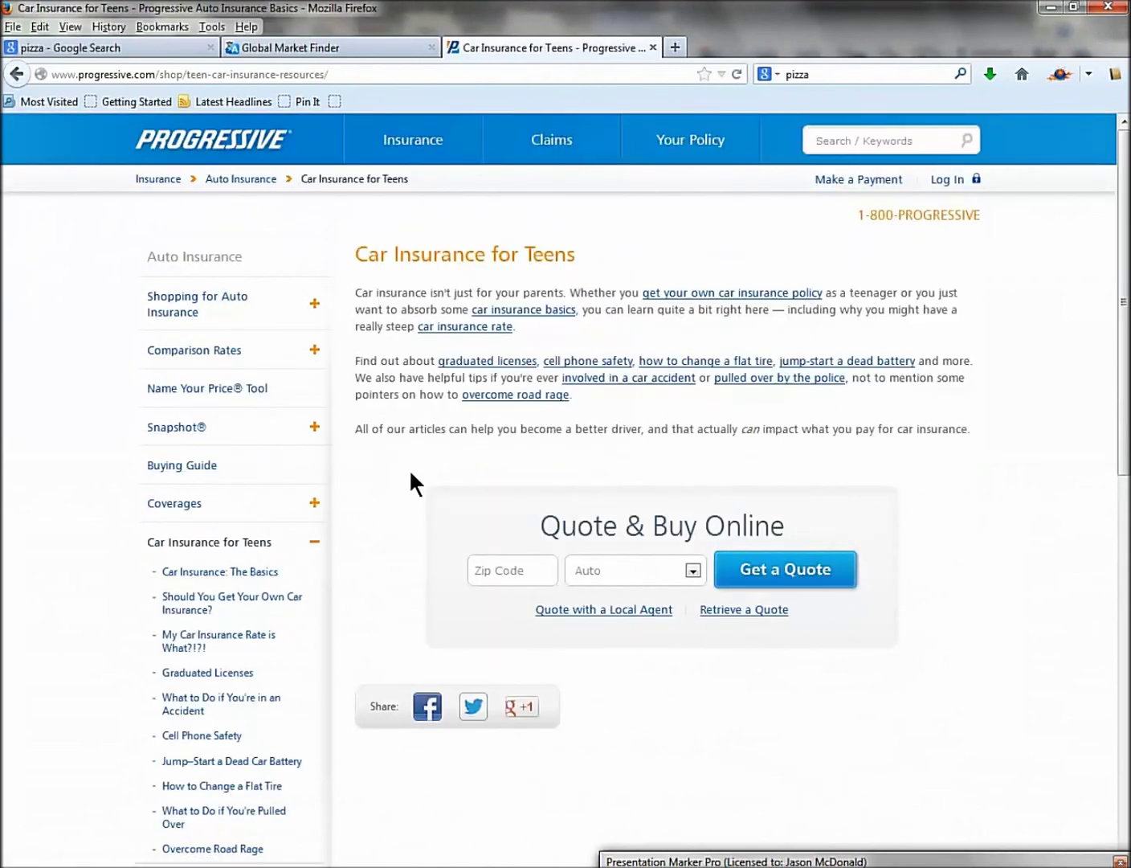
# Switch to Excel and close the keywordworksheet-2.xls workbook.
pyautogui.click(304, 862)
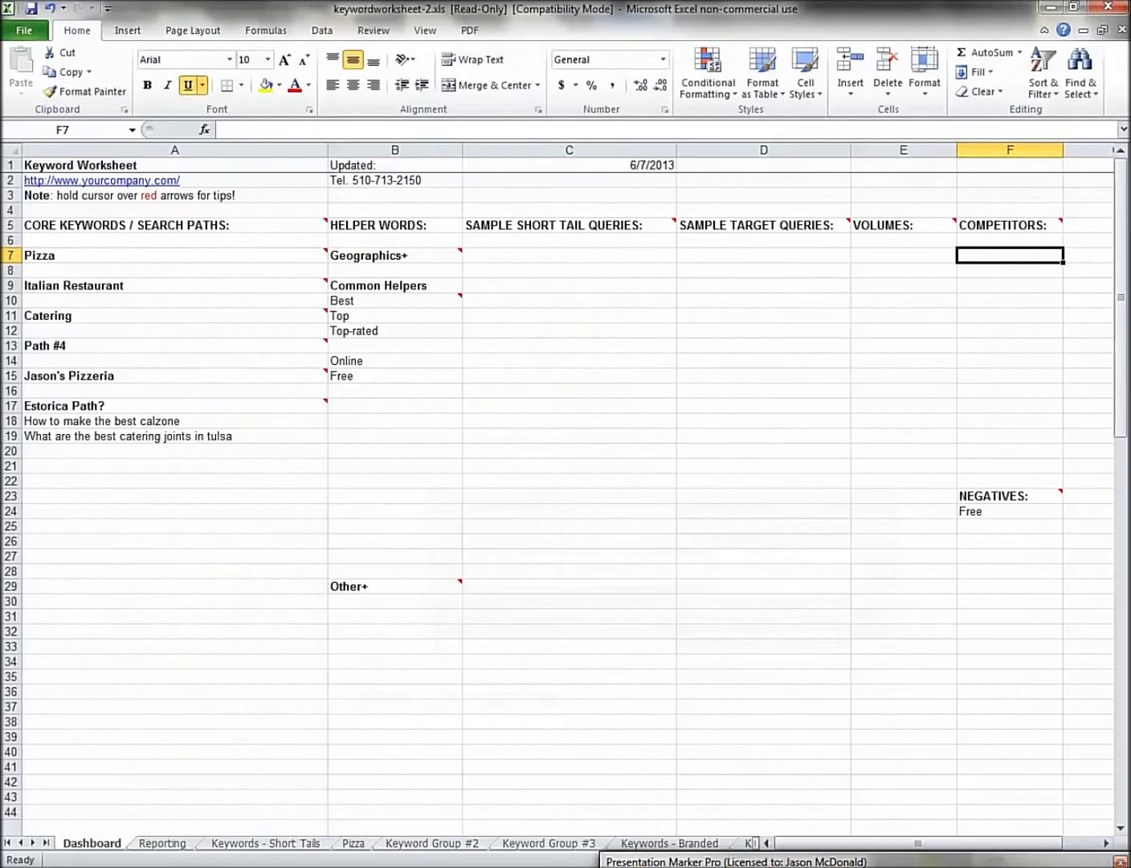
pyautogui.click(1108, 7)
pyautogui.click(579, 481)
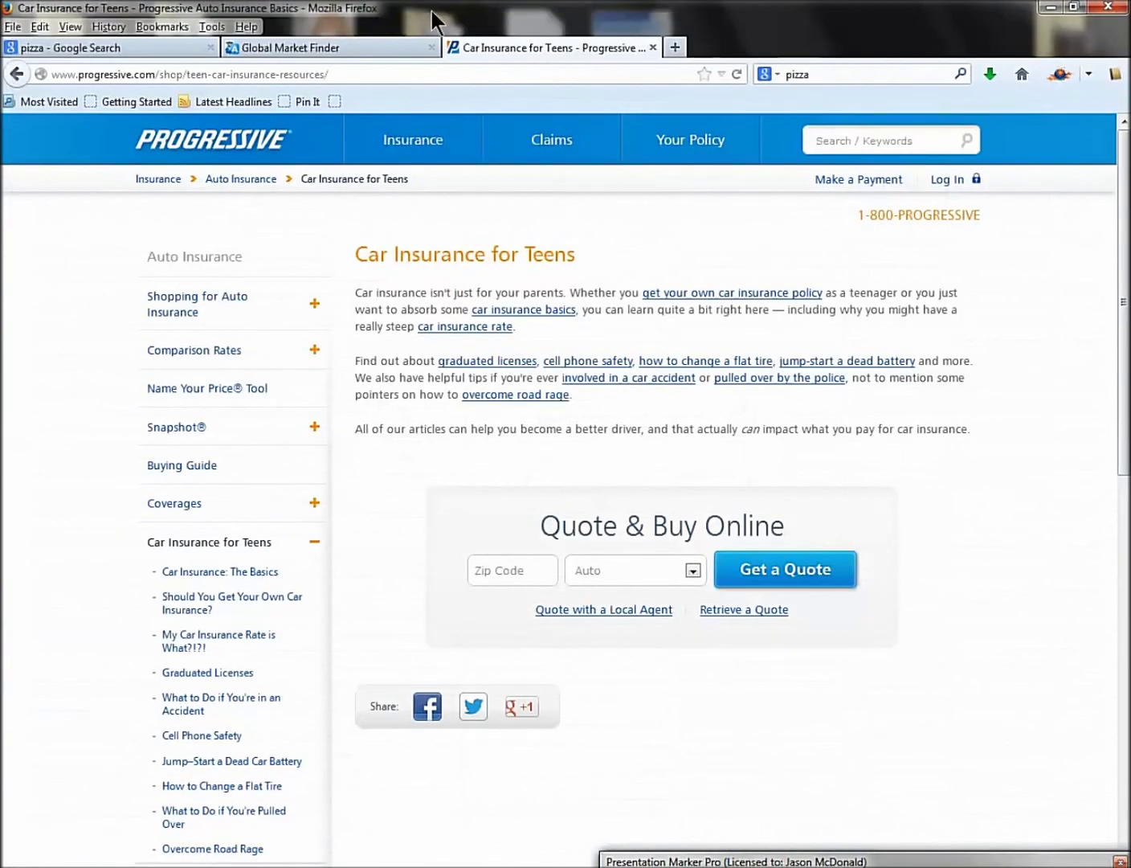
# Close the Progressive and Global Market Finder tabs and return to the "How to Build a Keyword Worksheet" page to view its resources.
pyautogui.click(652, 49)
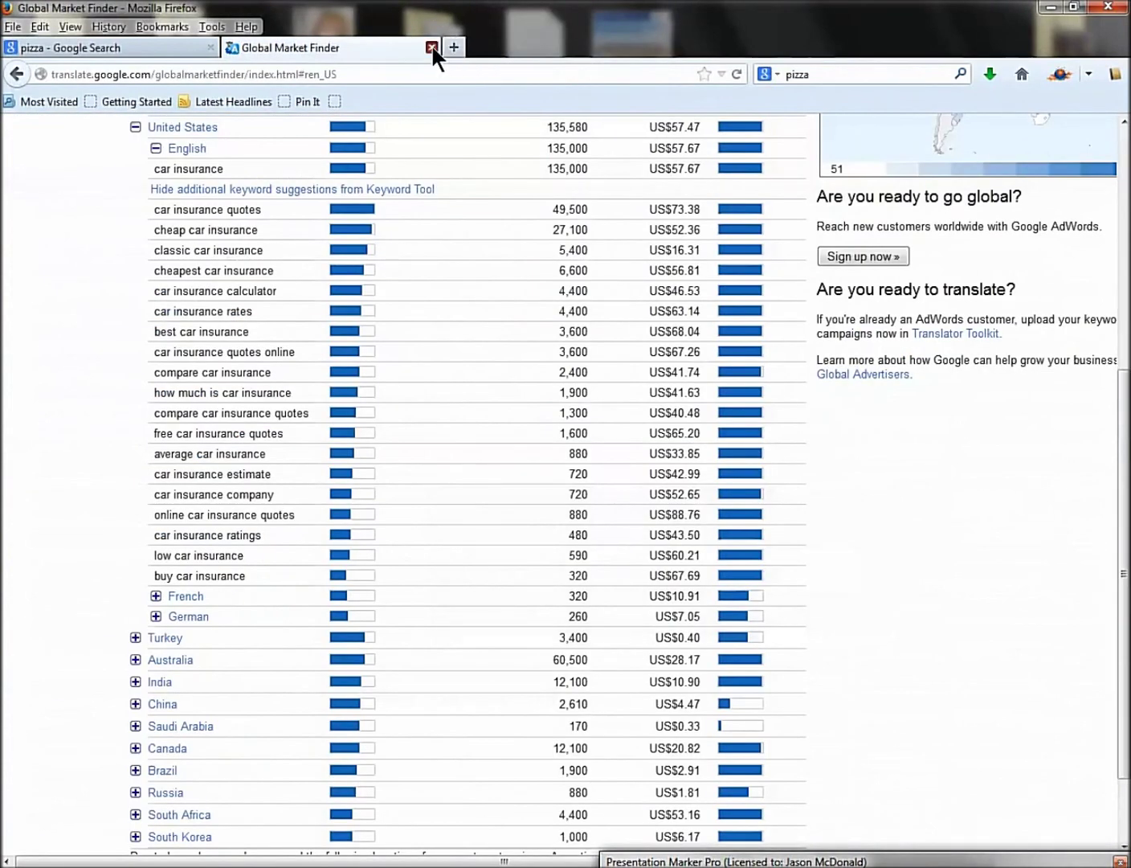
pyautogui.click(431, 49)
pyautogui.click(1016, 74)
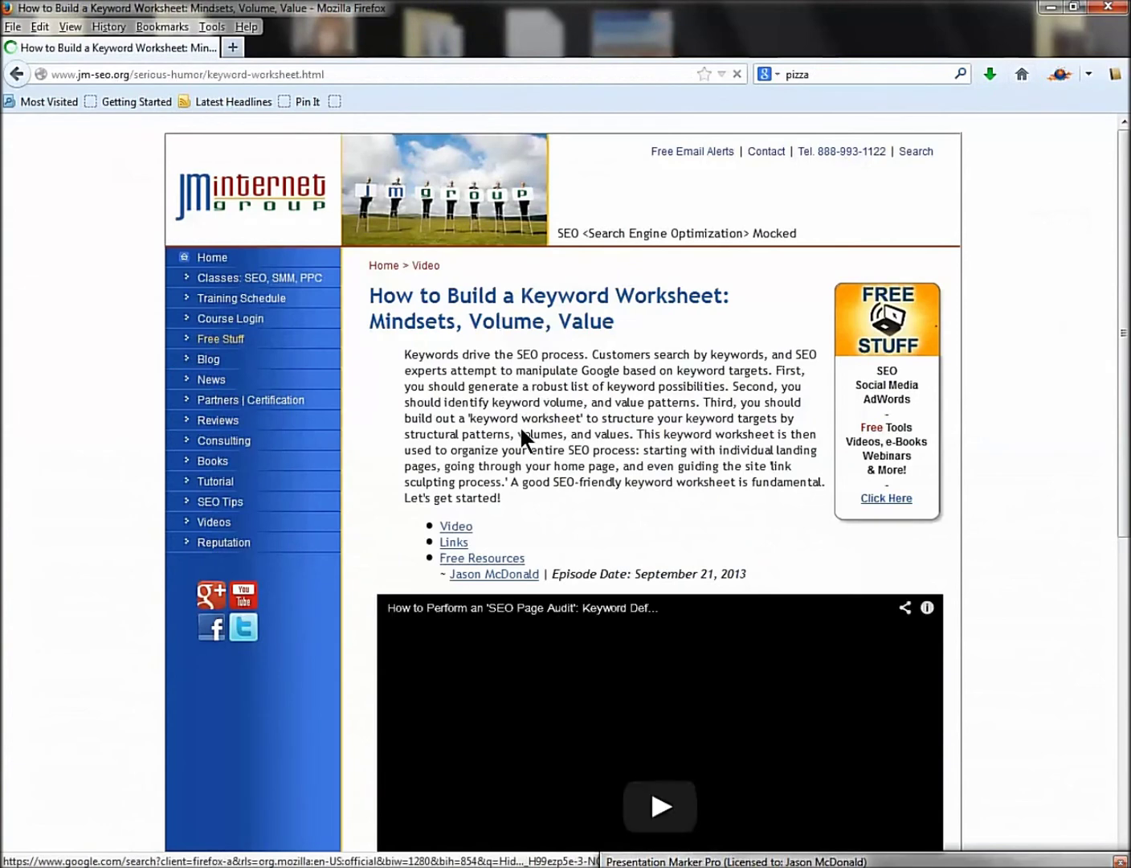
pyautogui.scroll(-10, 520, 434)
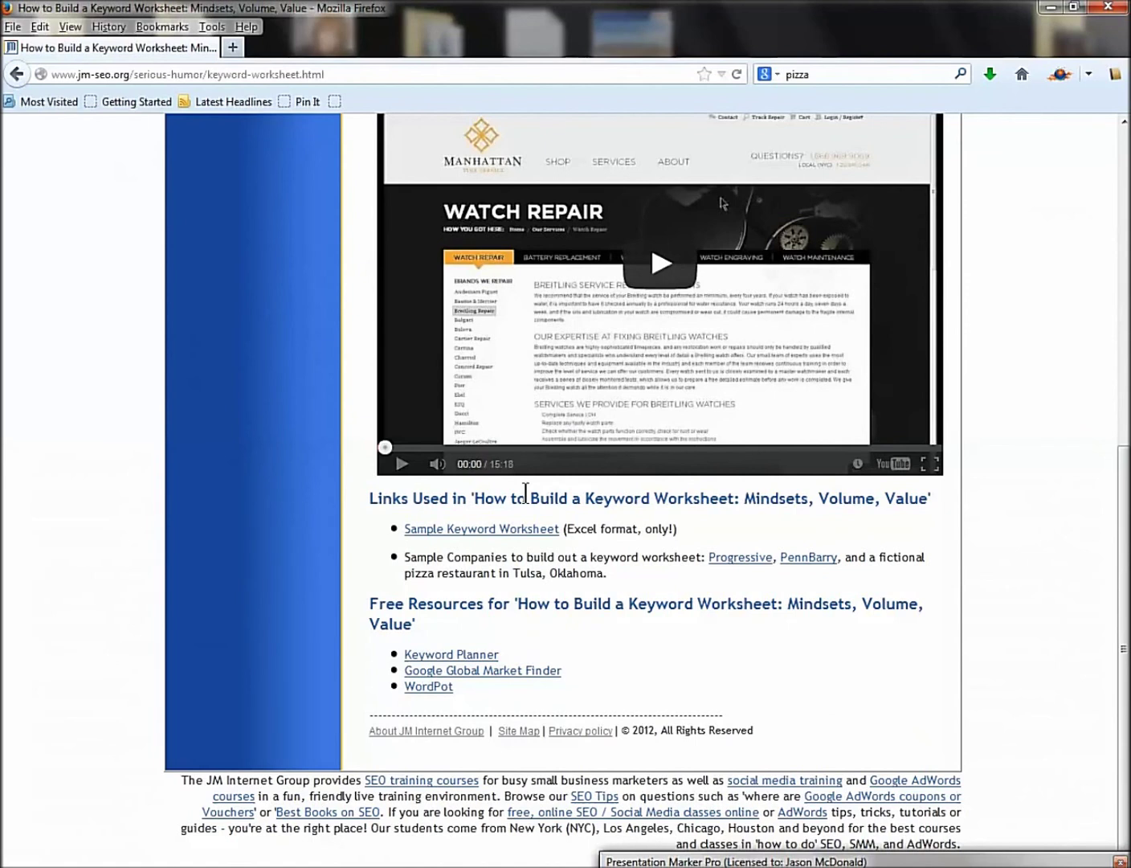
pyautogui.scroll(8, 527, 490)
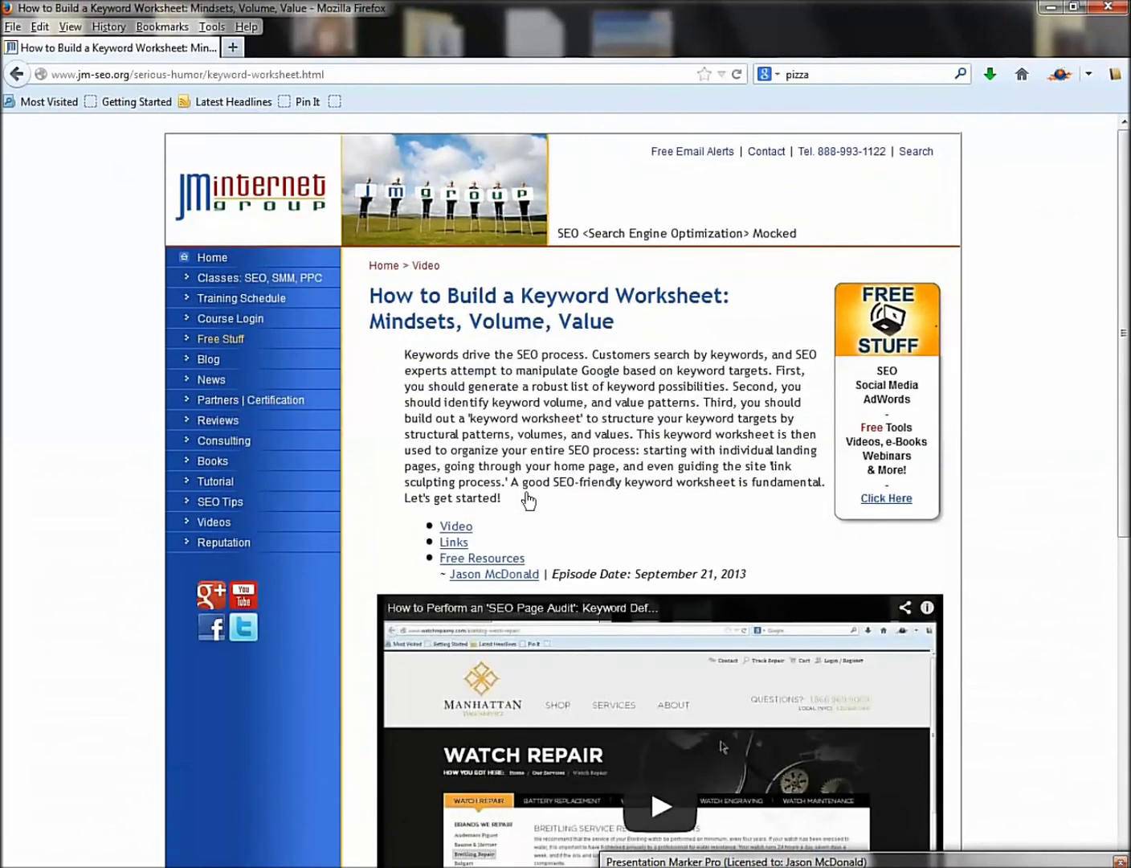